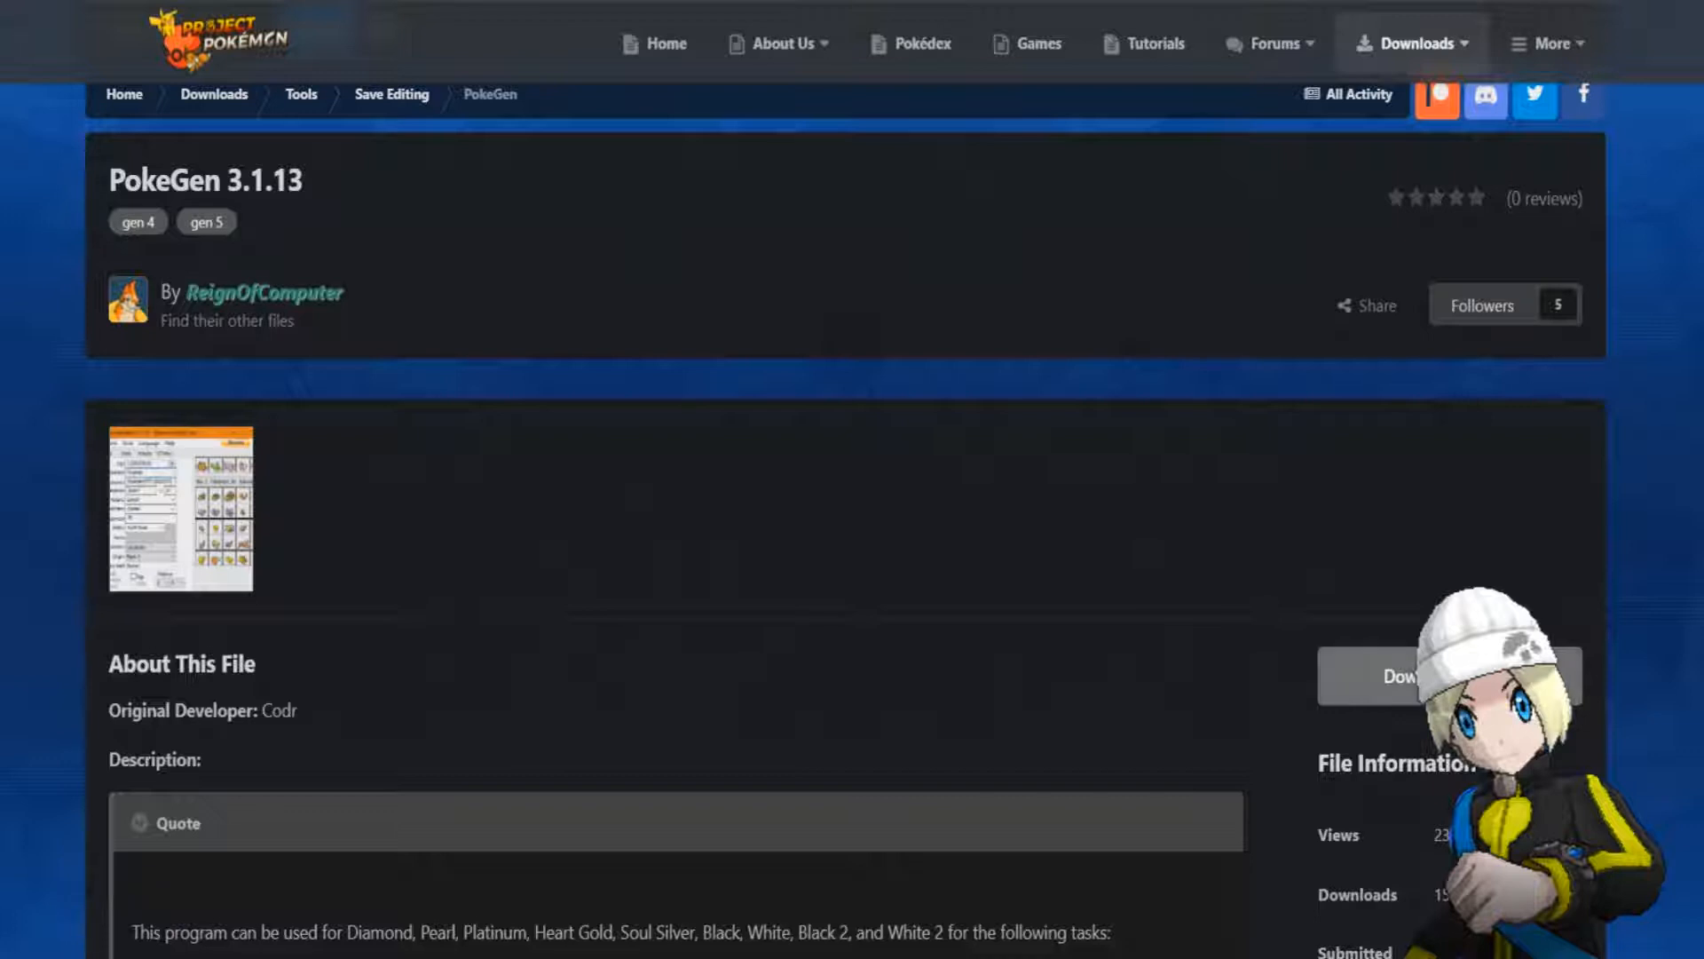
Download PokeGen 3.1.13 and launch PokeGen from the PokeGen v3.1.13 folder in Documents.
{"action": "left_click", "coordinate": [1451, 676]}
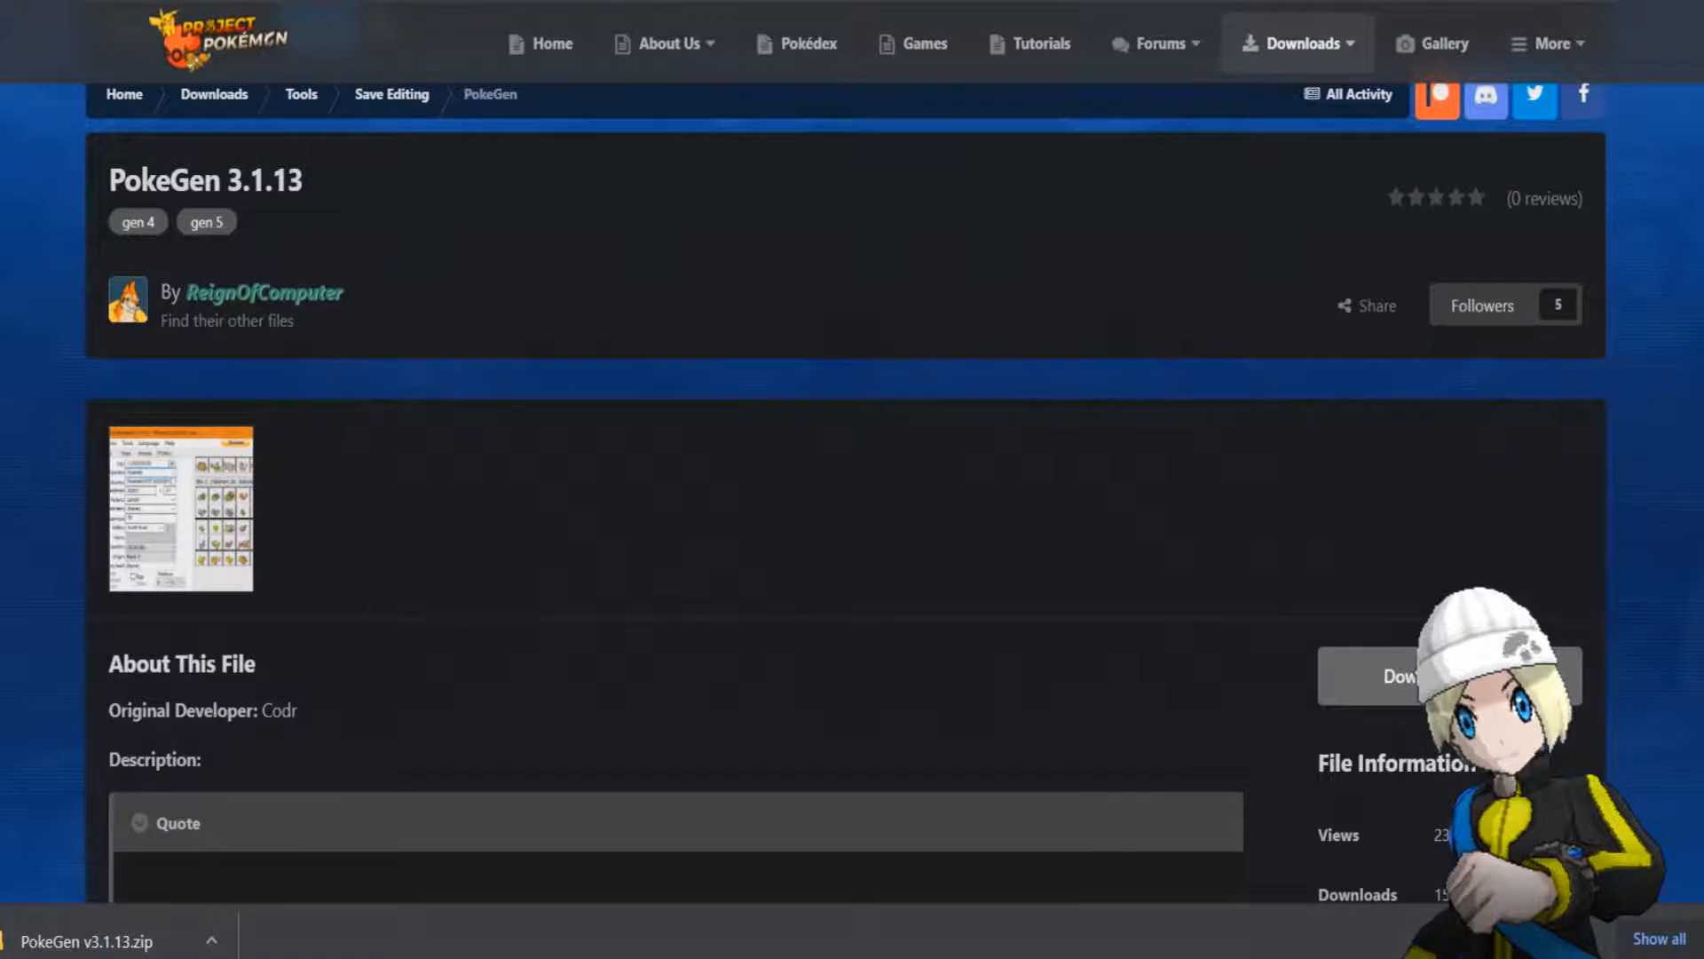
{"action": "key", "text": "super+e"}
{"action": "left_click", "coordinate": [424, 307]}
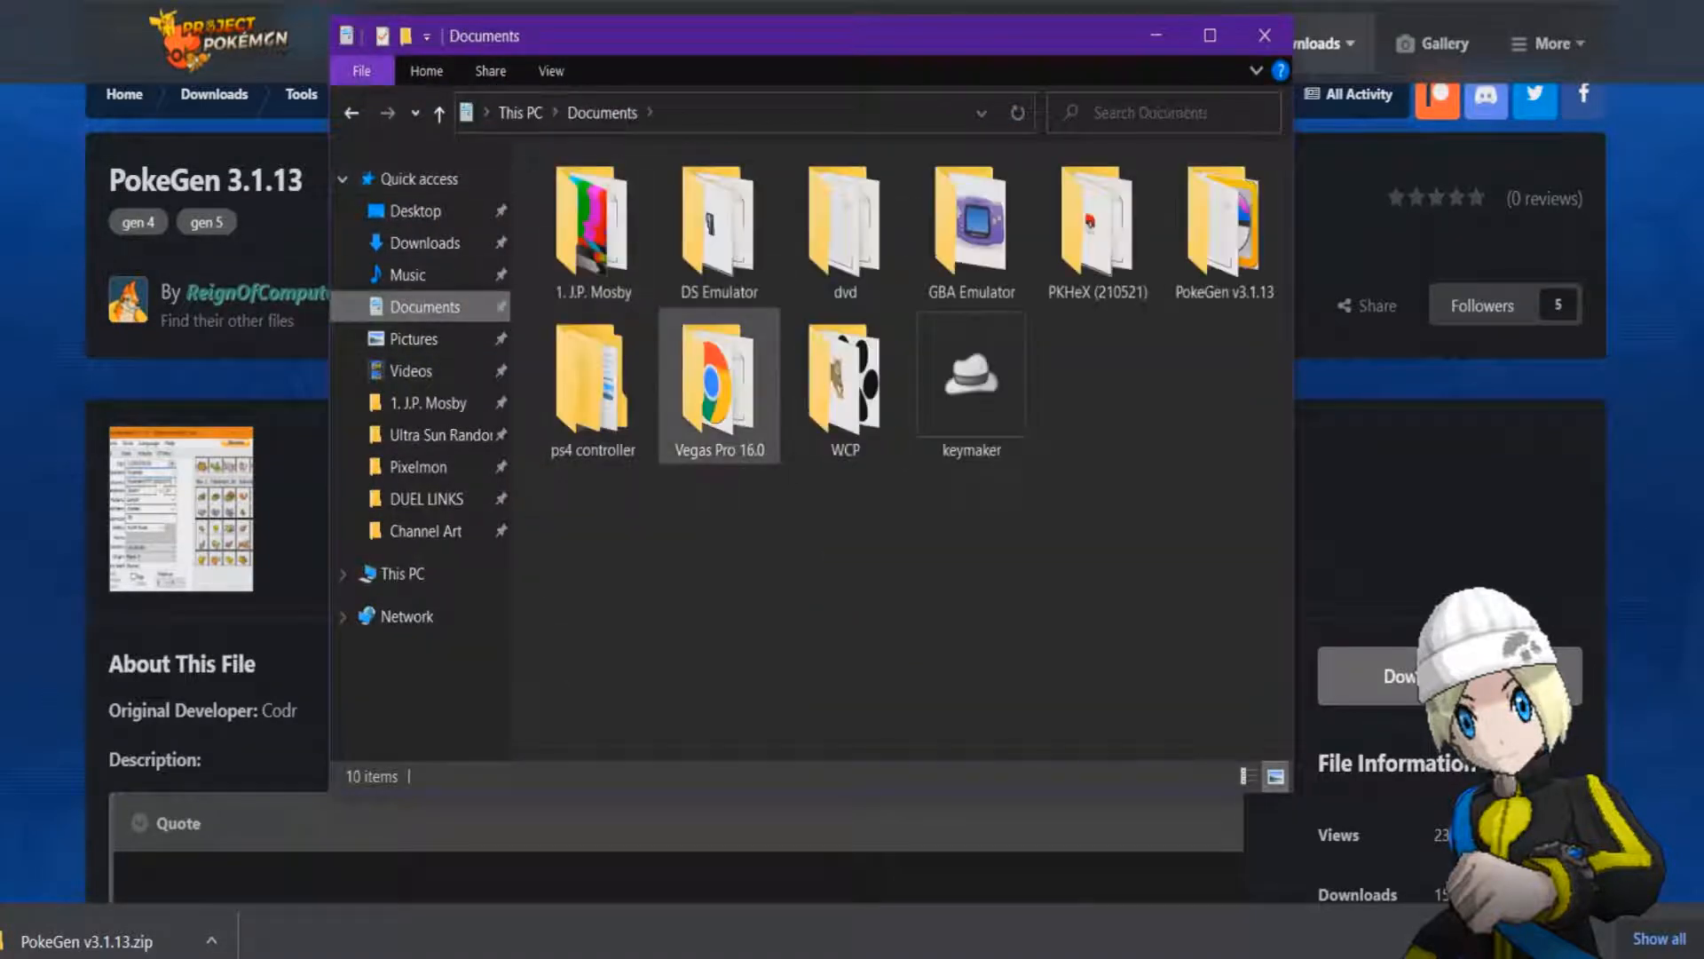
{"action": "double_click", "coordinate": [1225, 226]}
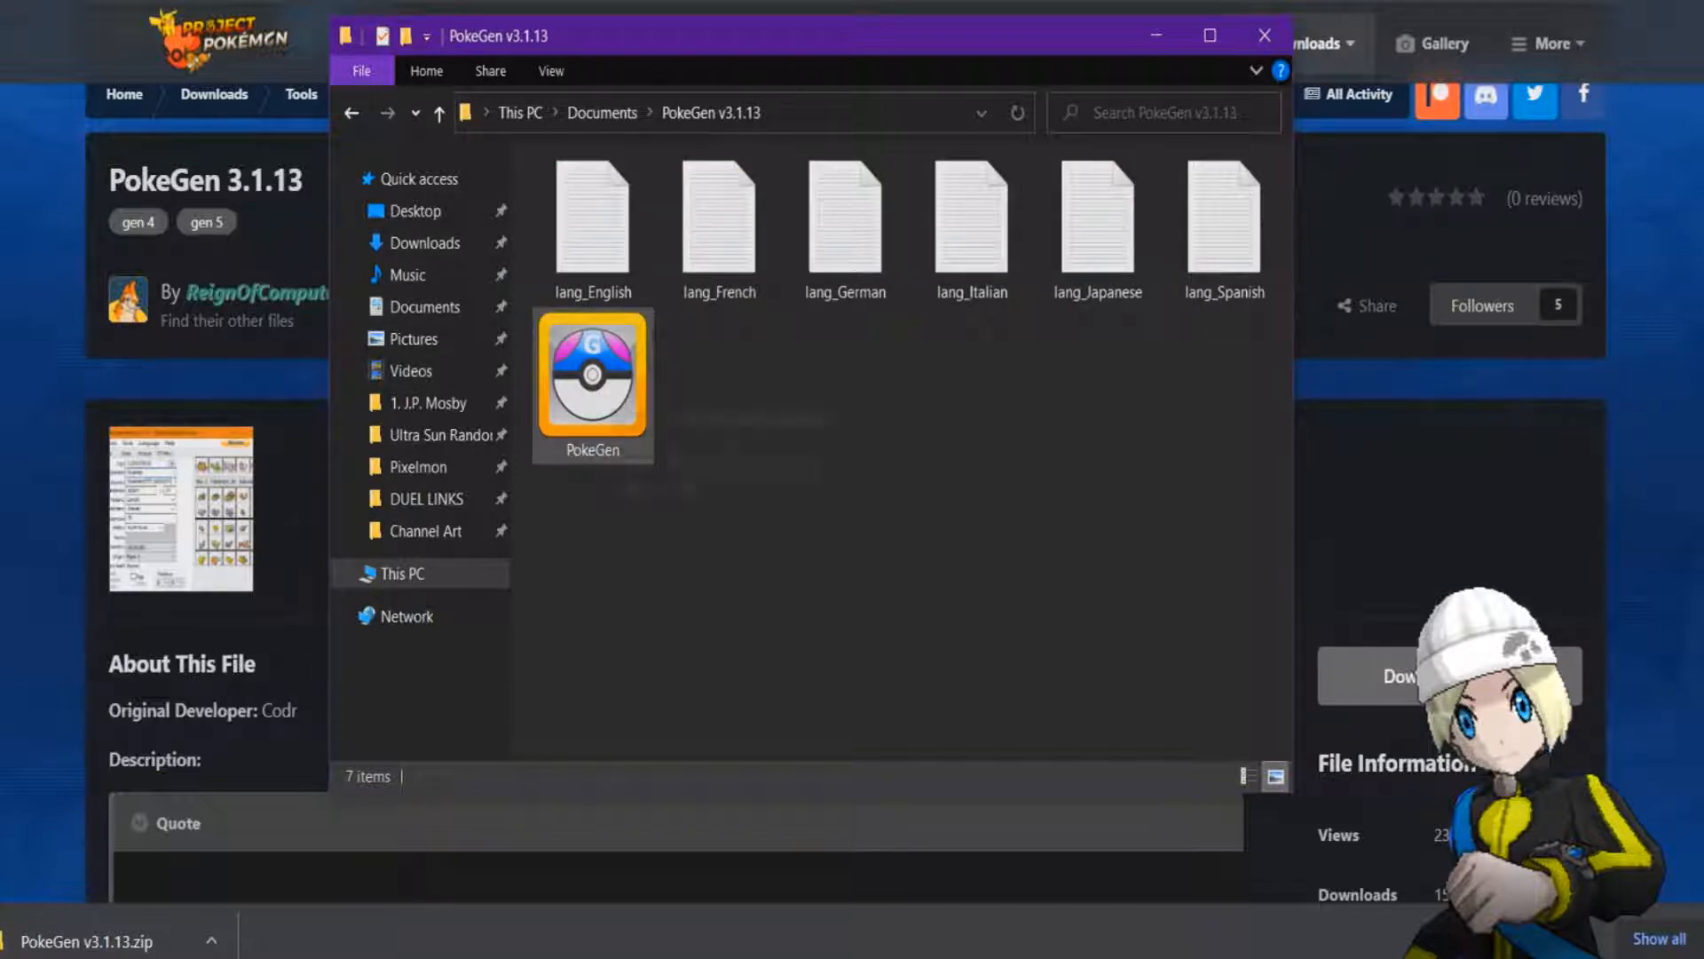
{"action": "left_click", "coordinate": [611, 382]}
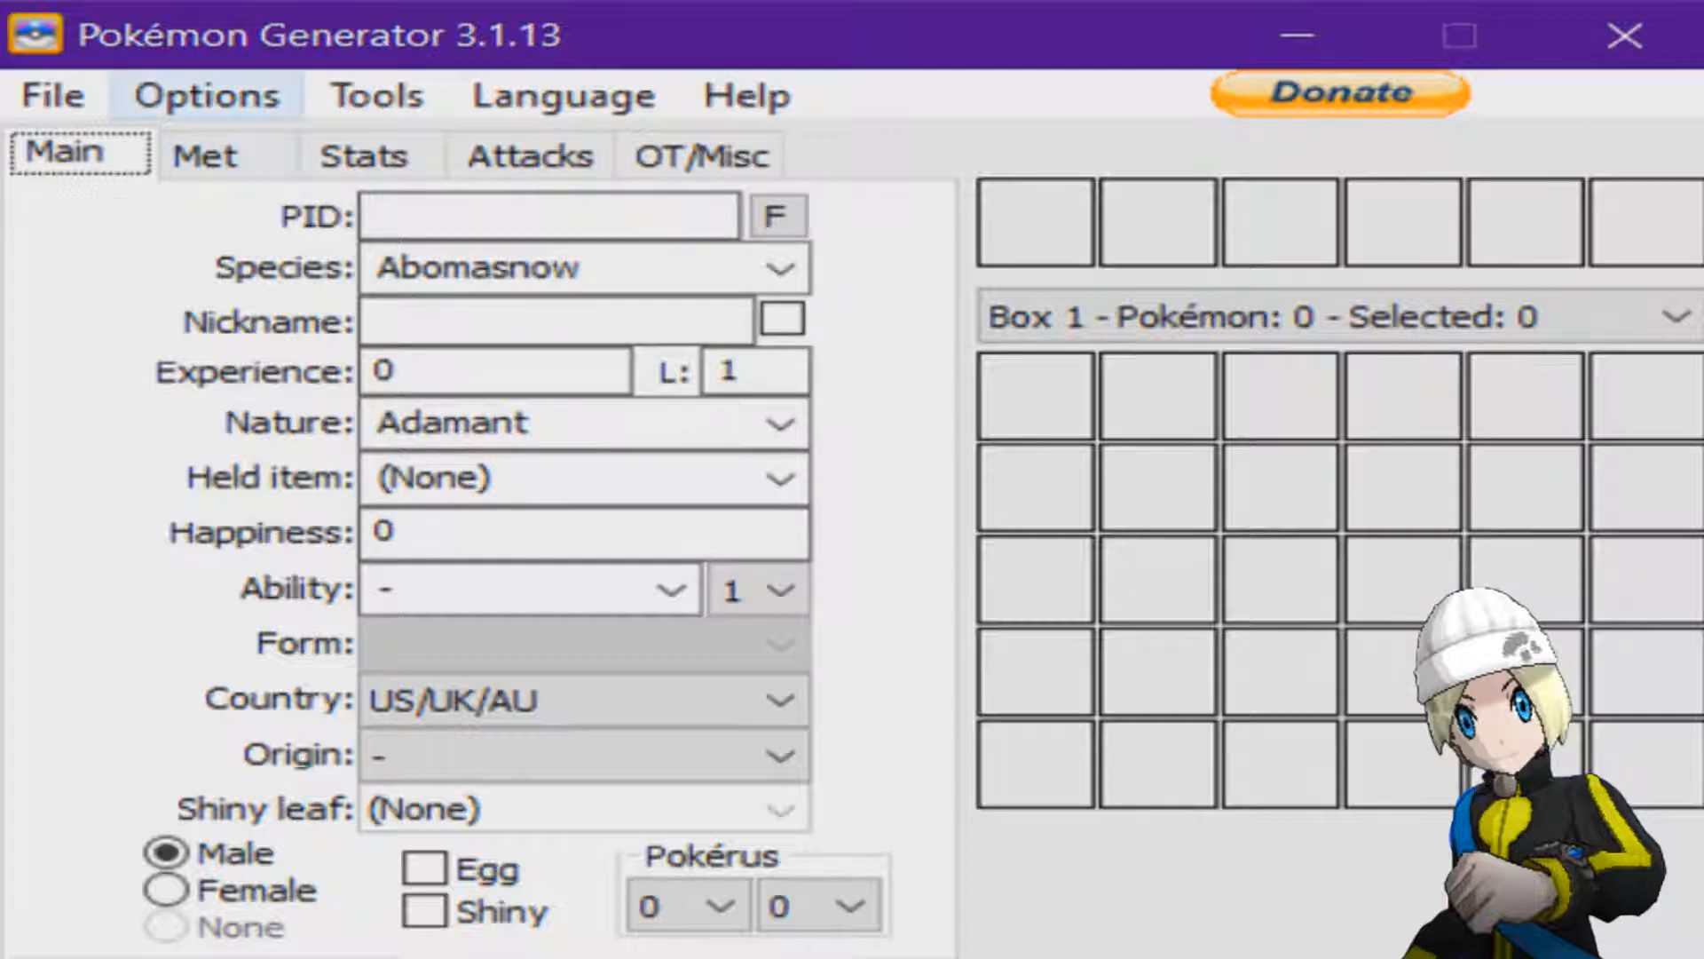
Set the target game to Platinum.
{"action": "left_click", "coordinate": [207, 95]}
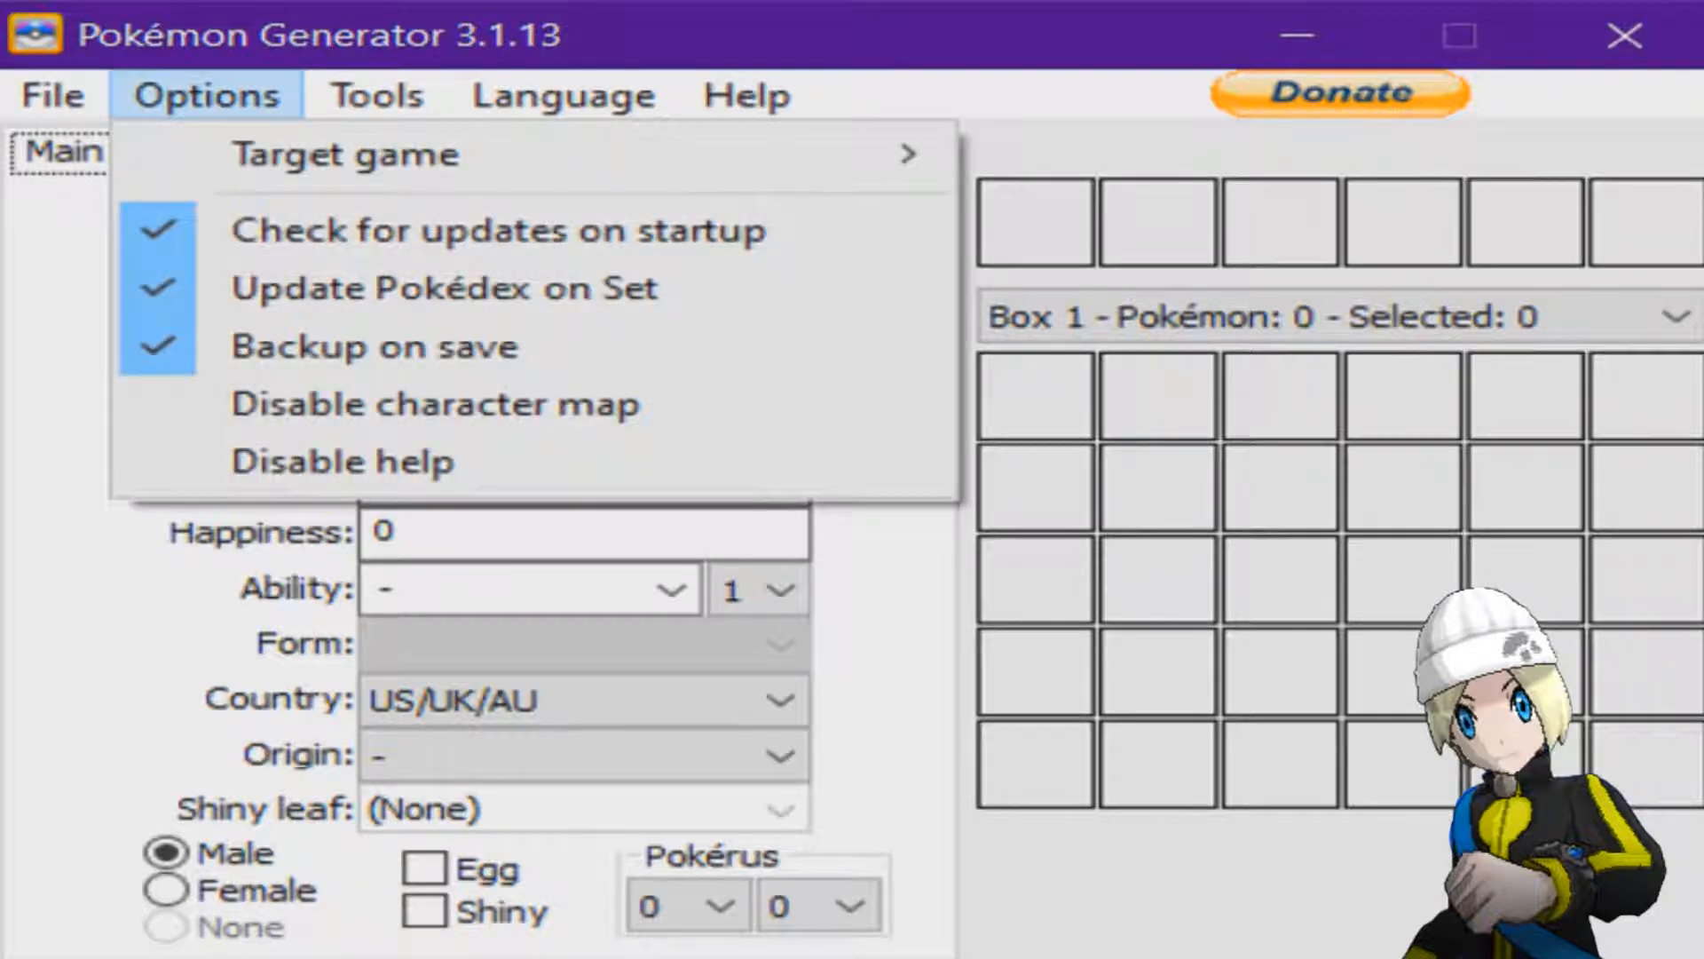
{"action": "mouse_move", "coordinate": [346, 154]}
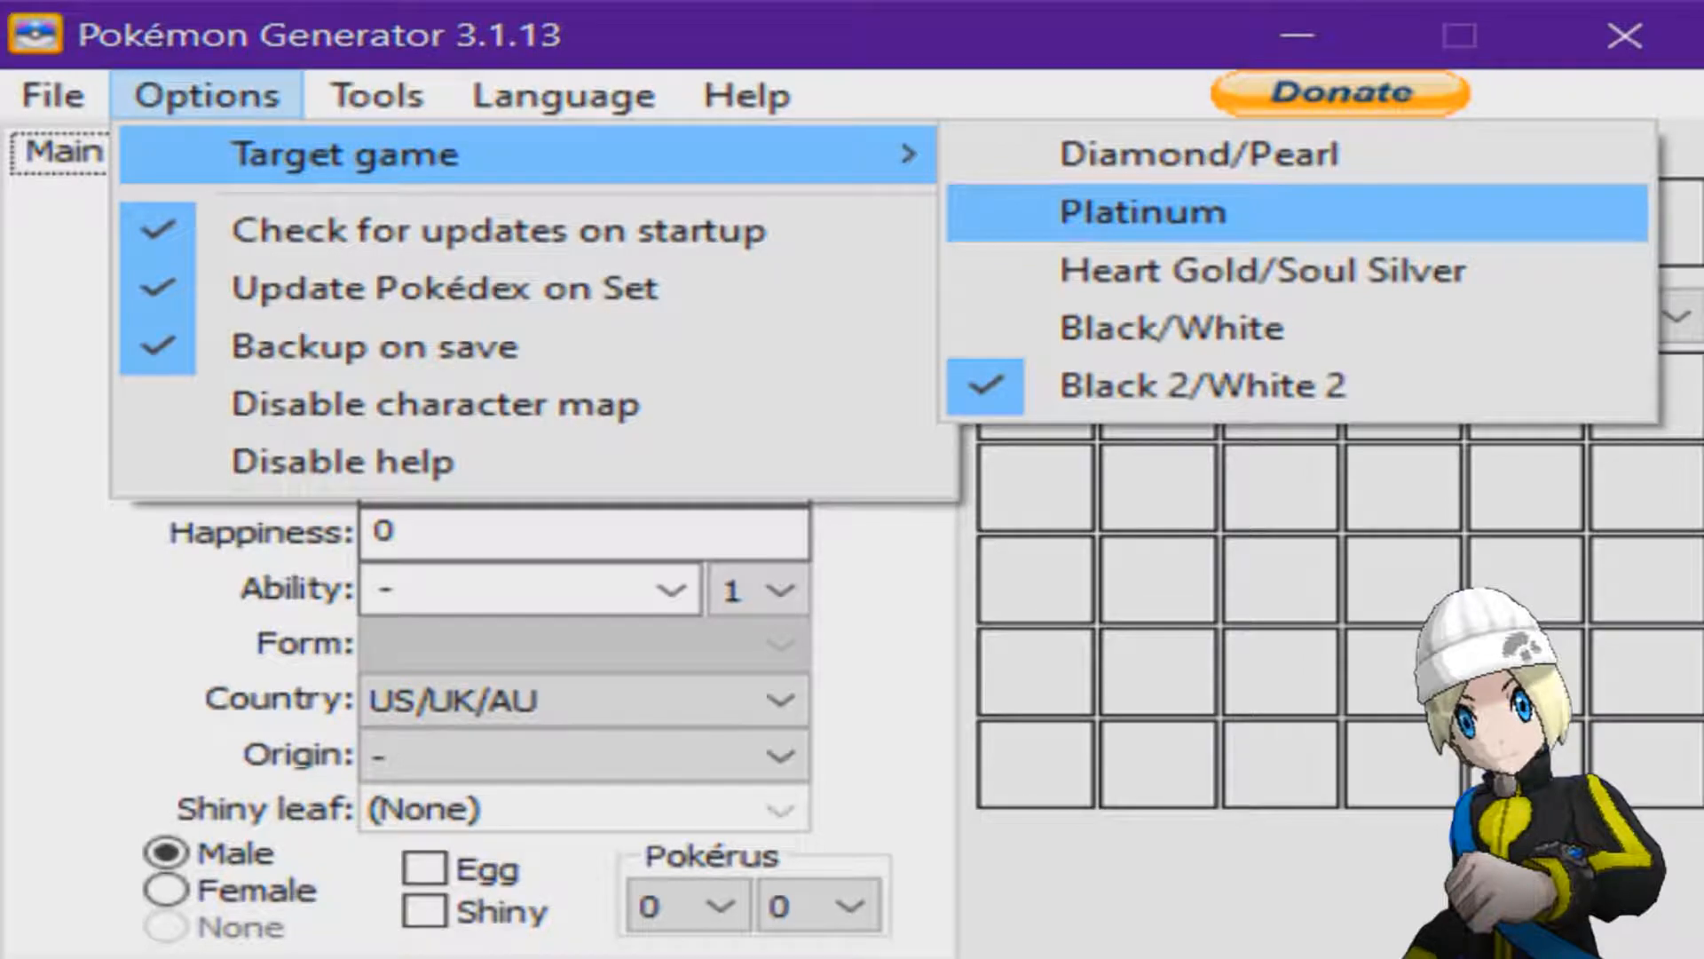
{"action": "left_click", "coordinate": [1145, 213]}
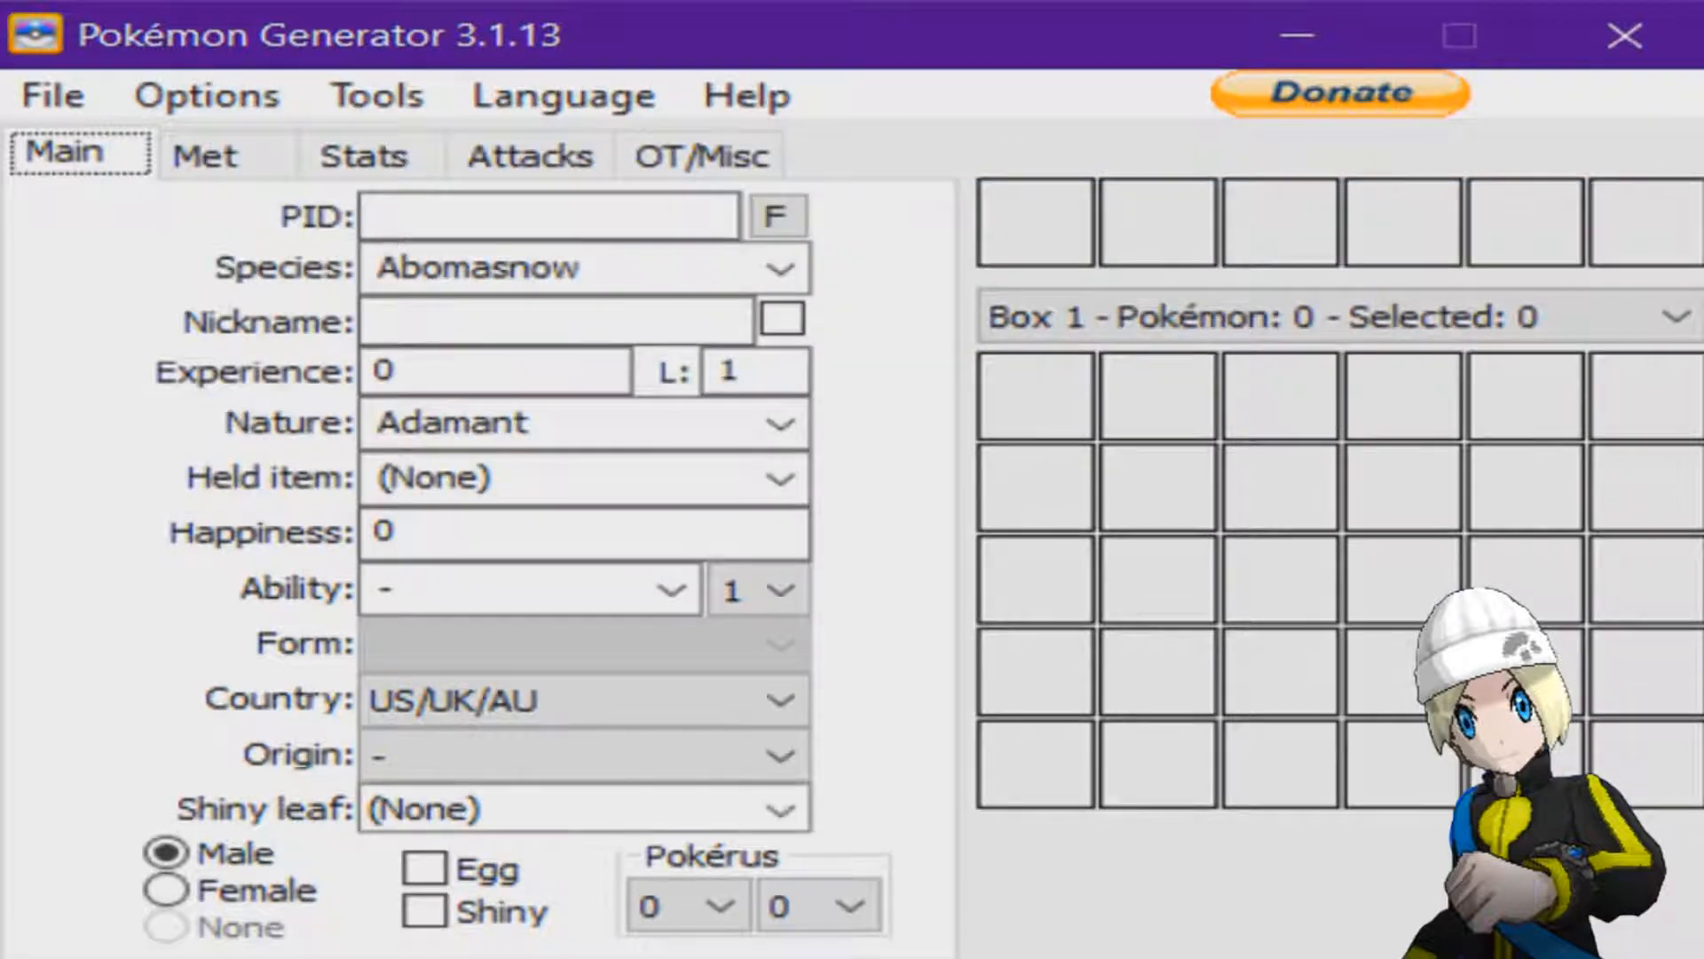
Look through the species list and check that Platinum is the chosen target game.
{"action": "left_click", "coordinate": [781, 268]}
{"action": "left_click_drag", "start_coordinate": [782, 365], "coordinate": [781, 916]}
{"action": "left_click", "coordinate": [781, 268]}
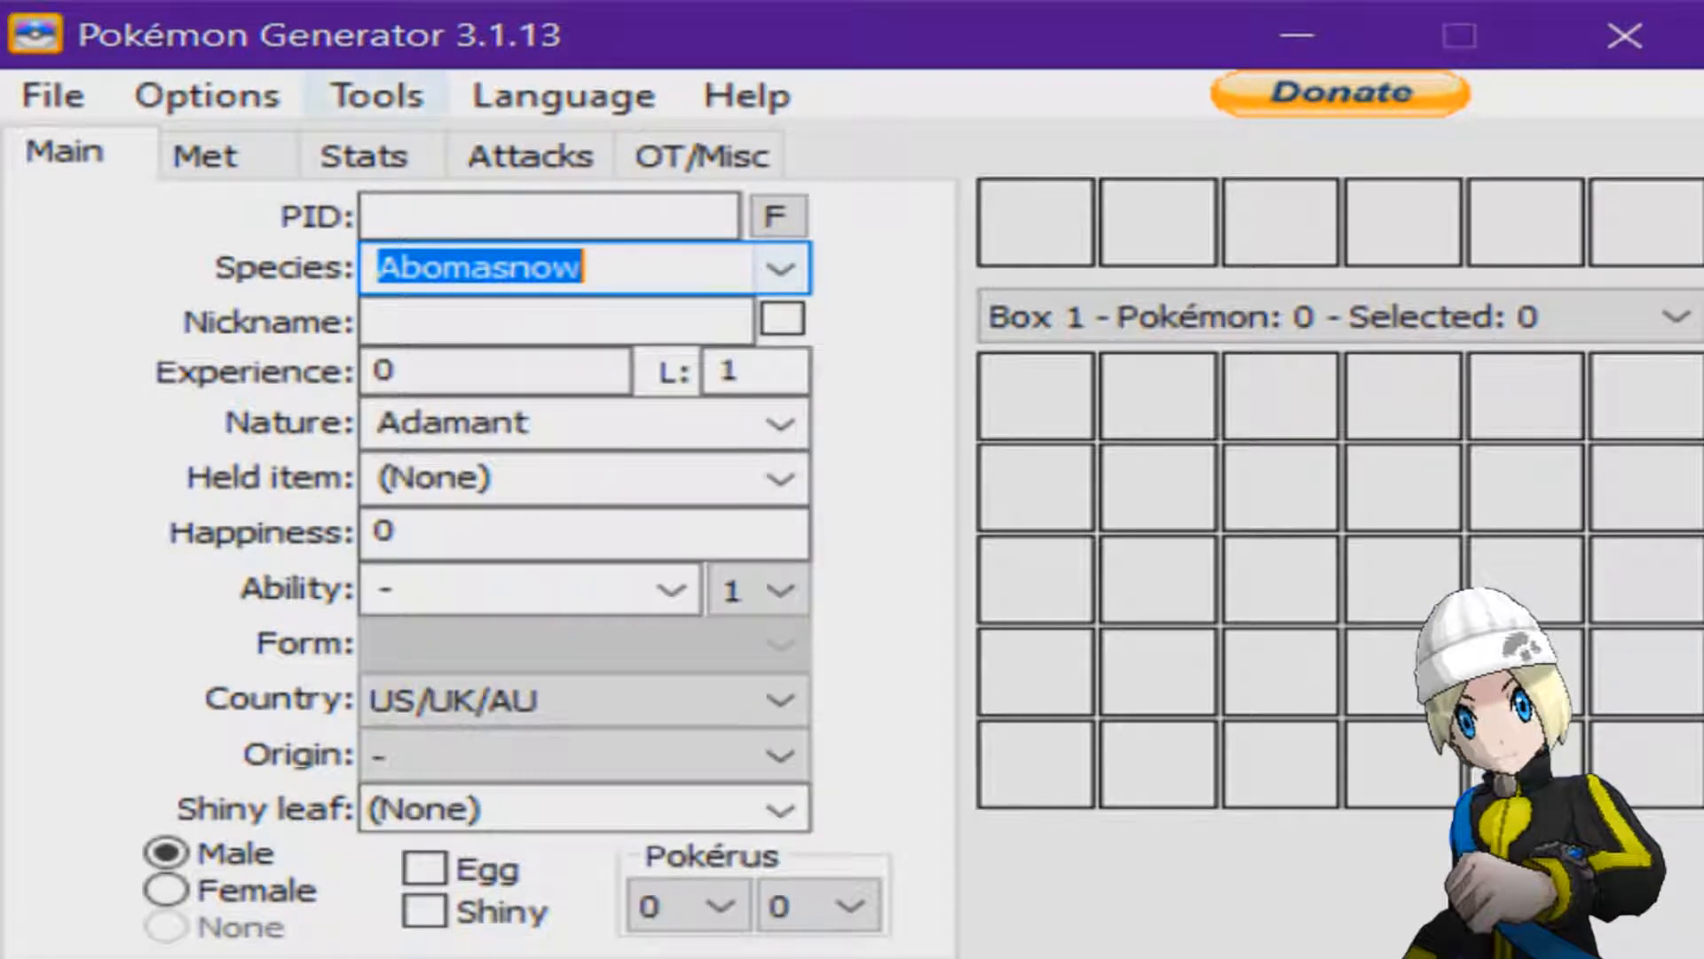
{"action": "left_click", "coordinate": [207, 95]}
{"action": "mouse_move", "coordinate": [346, 155]}
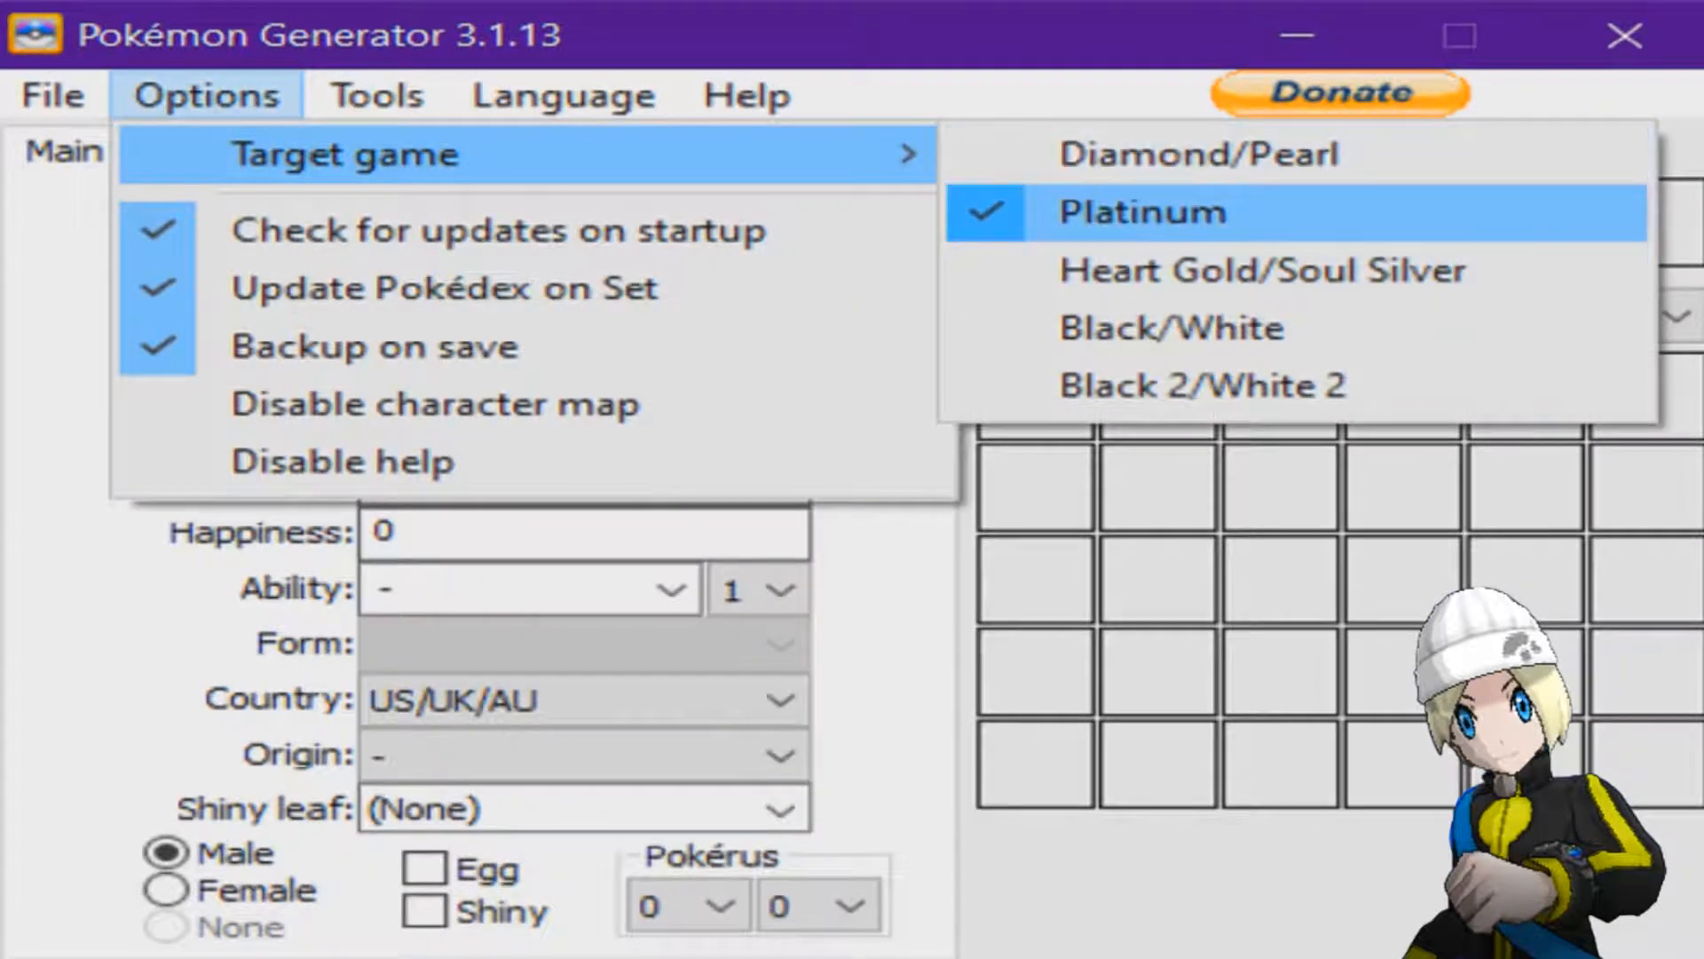
{"action": "left_click", "coordinate": [1145, 212]}
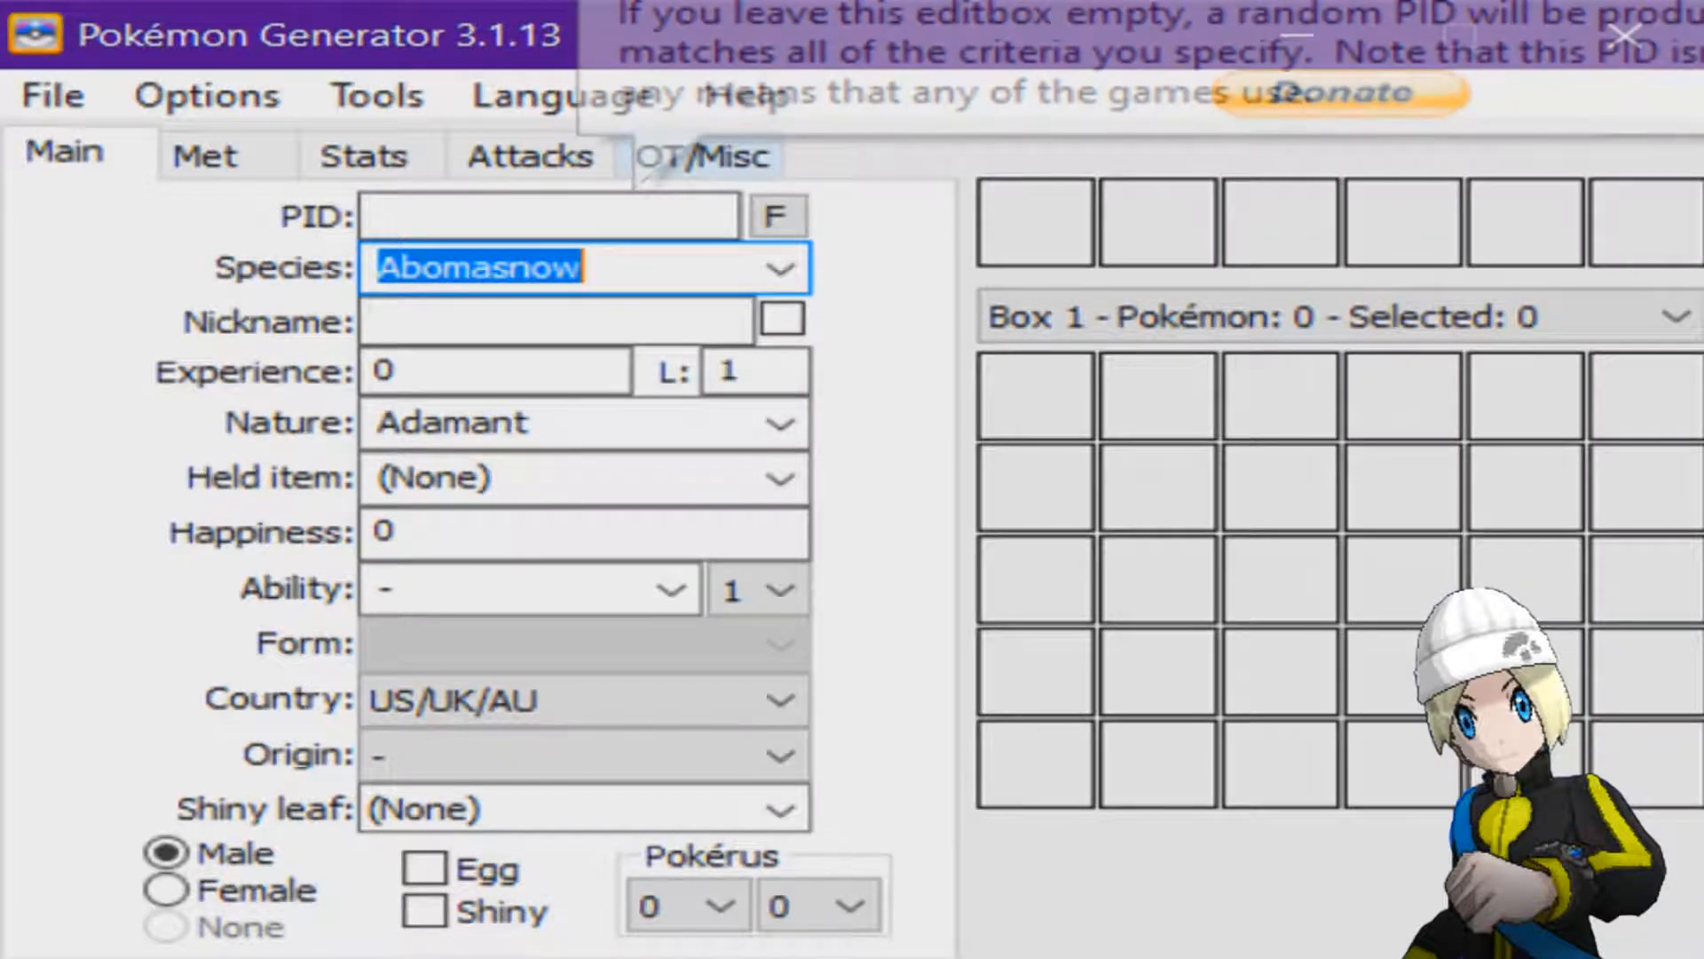
Try out Abomasnow, Abra and Articuno as the Pokémon's species.
{"action": "left_click", "coordinate": [622, 268]}
{"action": "left_click", "coordinate": [780, 269]}
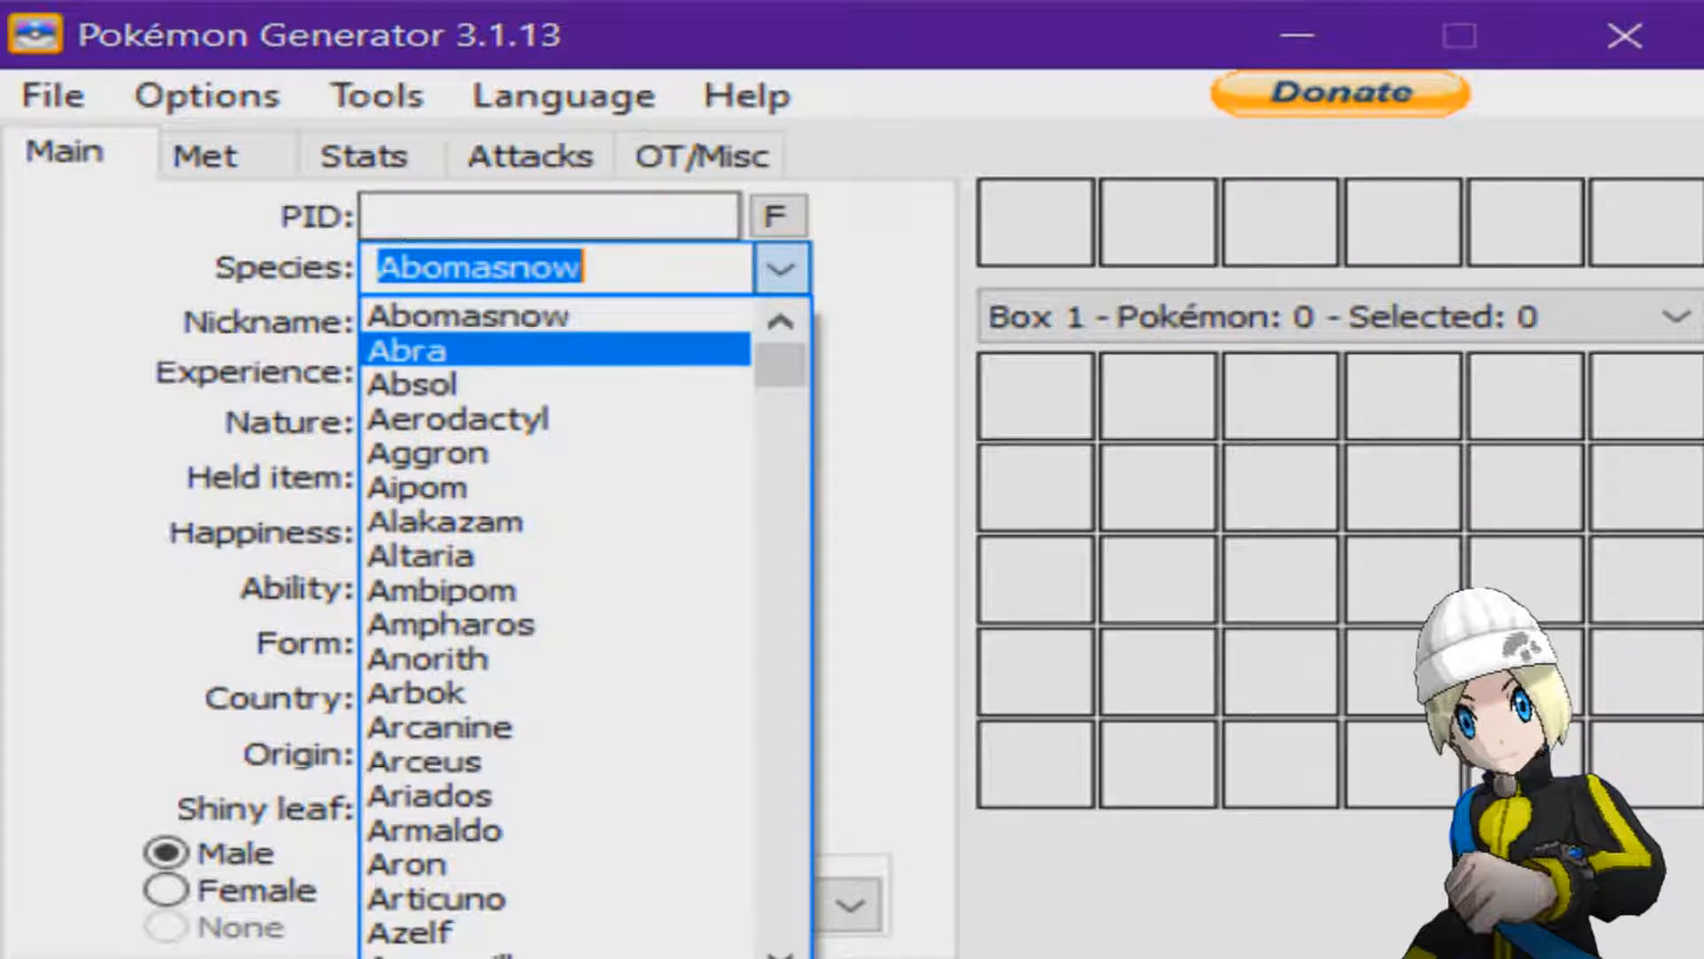
{"action": "left_click", "coordinate": [570, 317]}
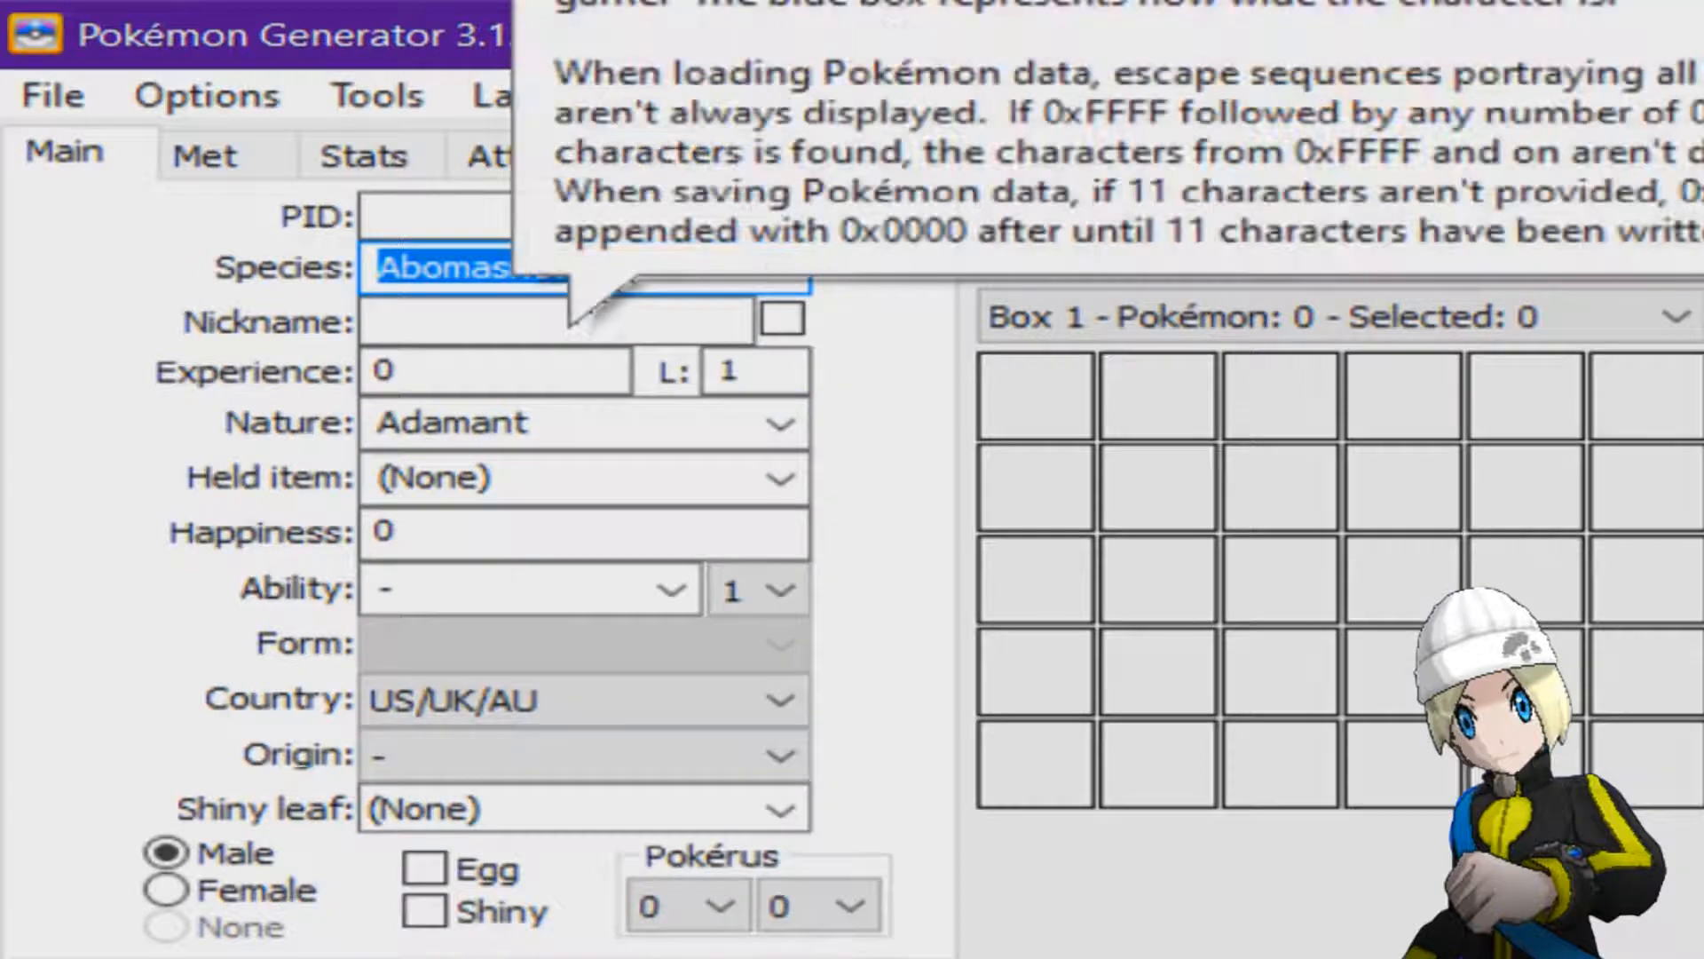
{"action": "left_click", "coordinate": [781, 269]}
{"action": "left_click", "coordinate": [417, 350]}
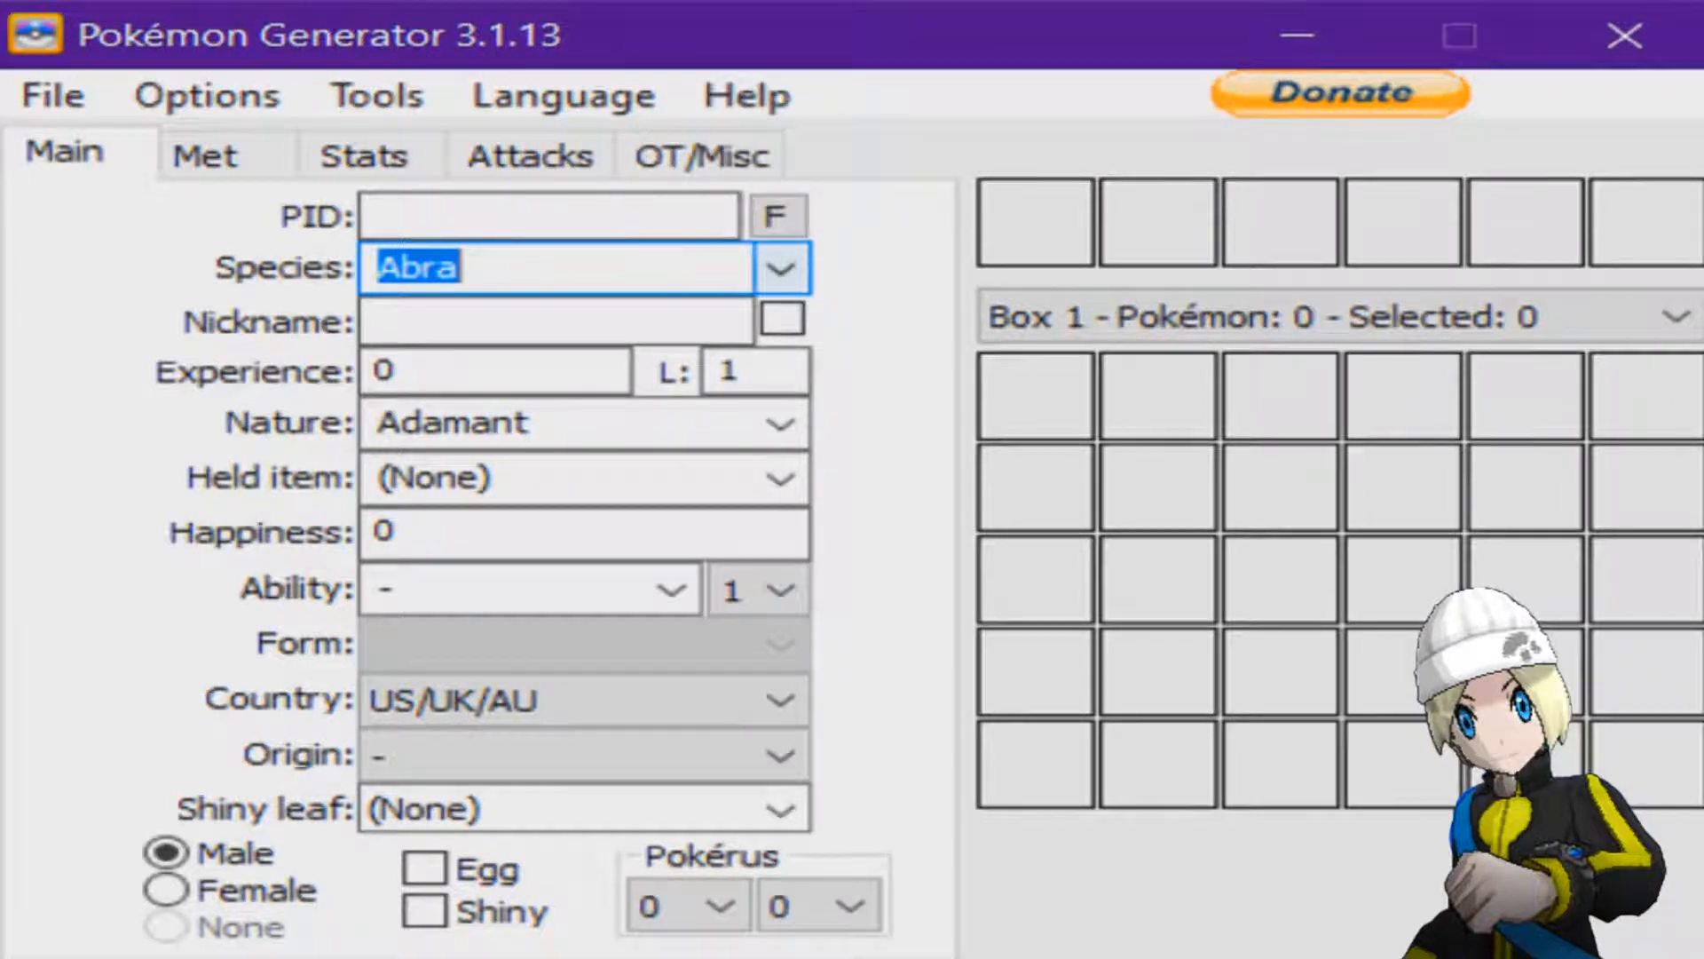
{"action": "left_click", "coordinate": [779, 268]}
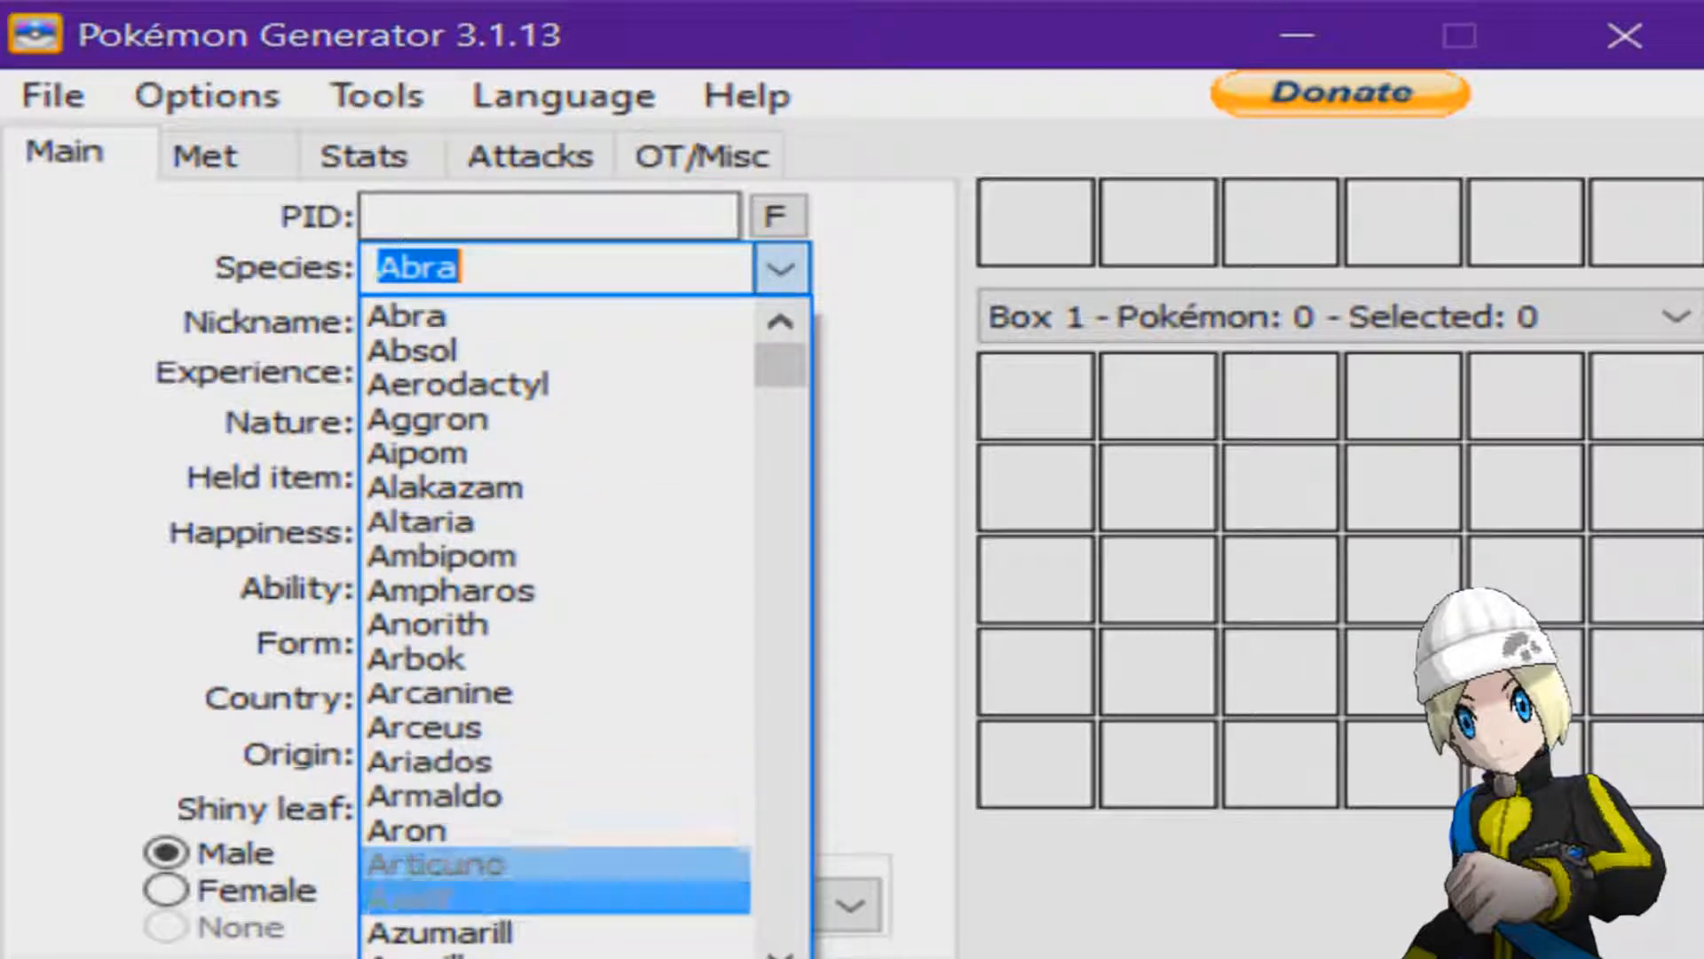
{"action": "left_click", "coordinate": [436, 865]}
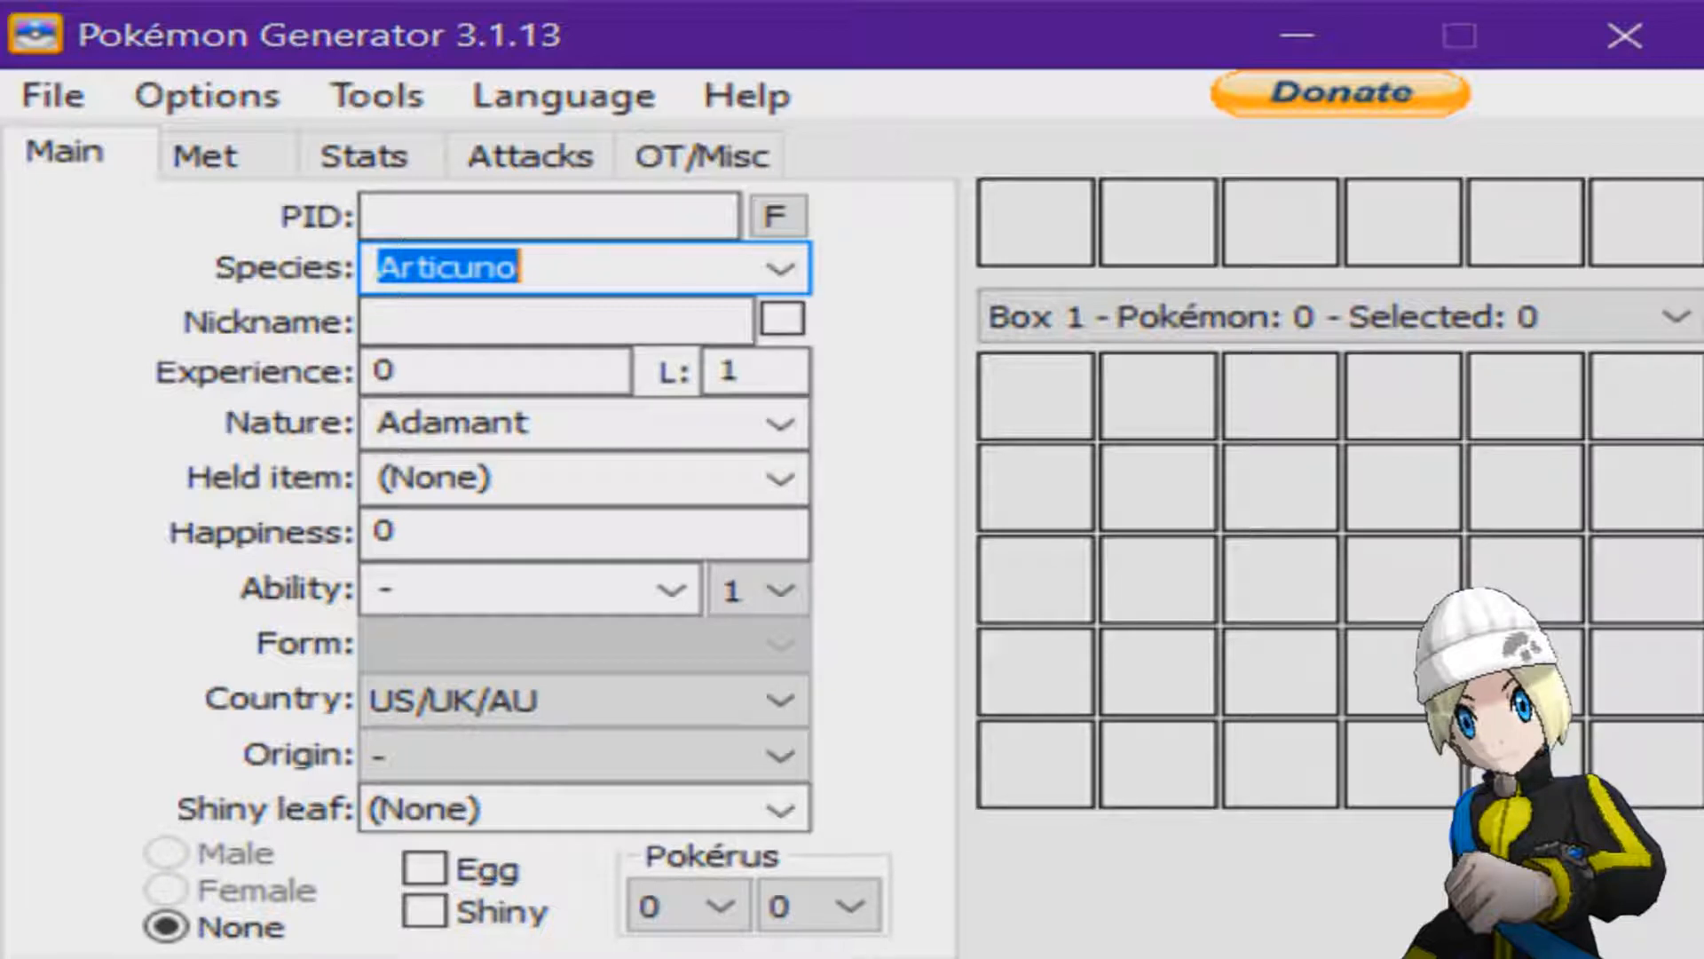
{"action": "mouse_move", "coordinate": [536, 912]}
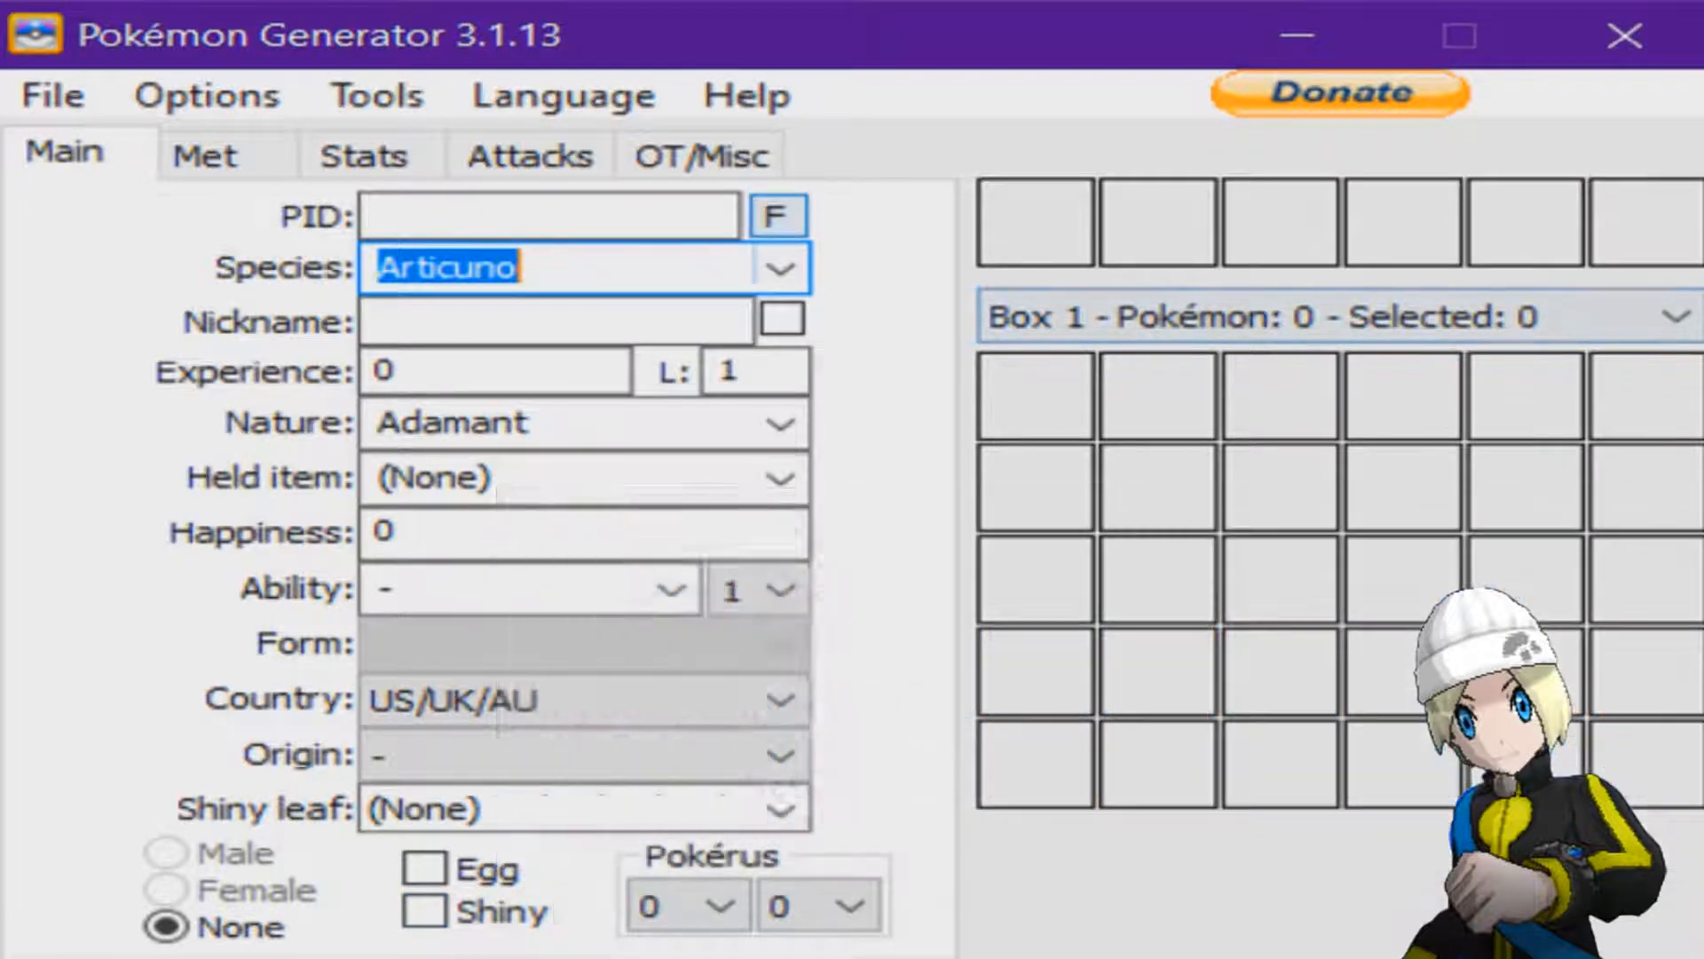
Set the Pokémon's species to Bagon.
{"action": "left_click", "coordinate": [780, 268]}
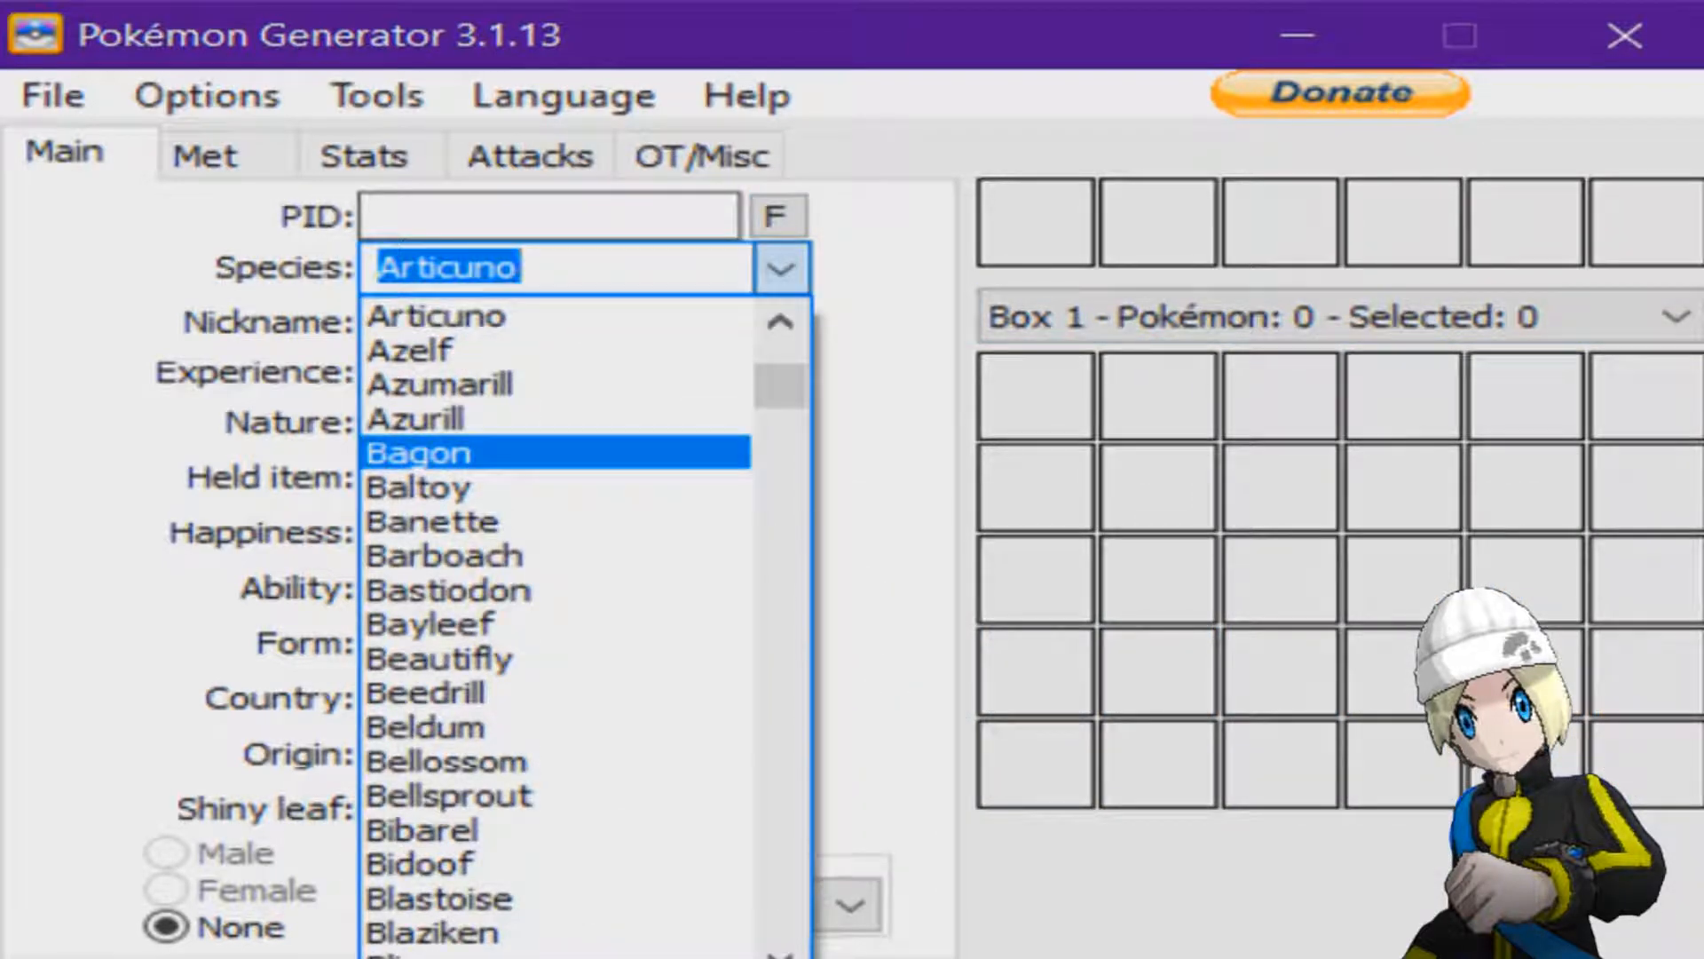
{"action": "left_click", "coordinate": [417, 452]}
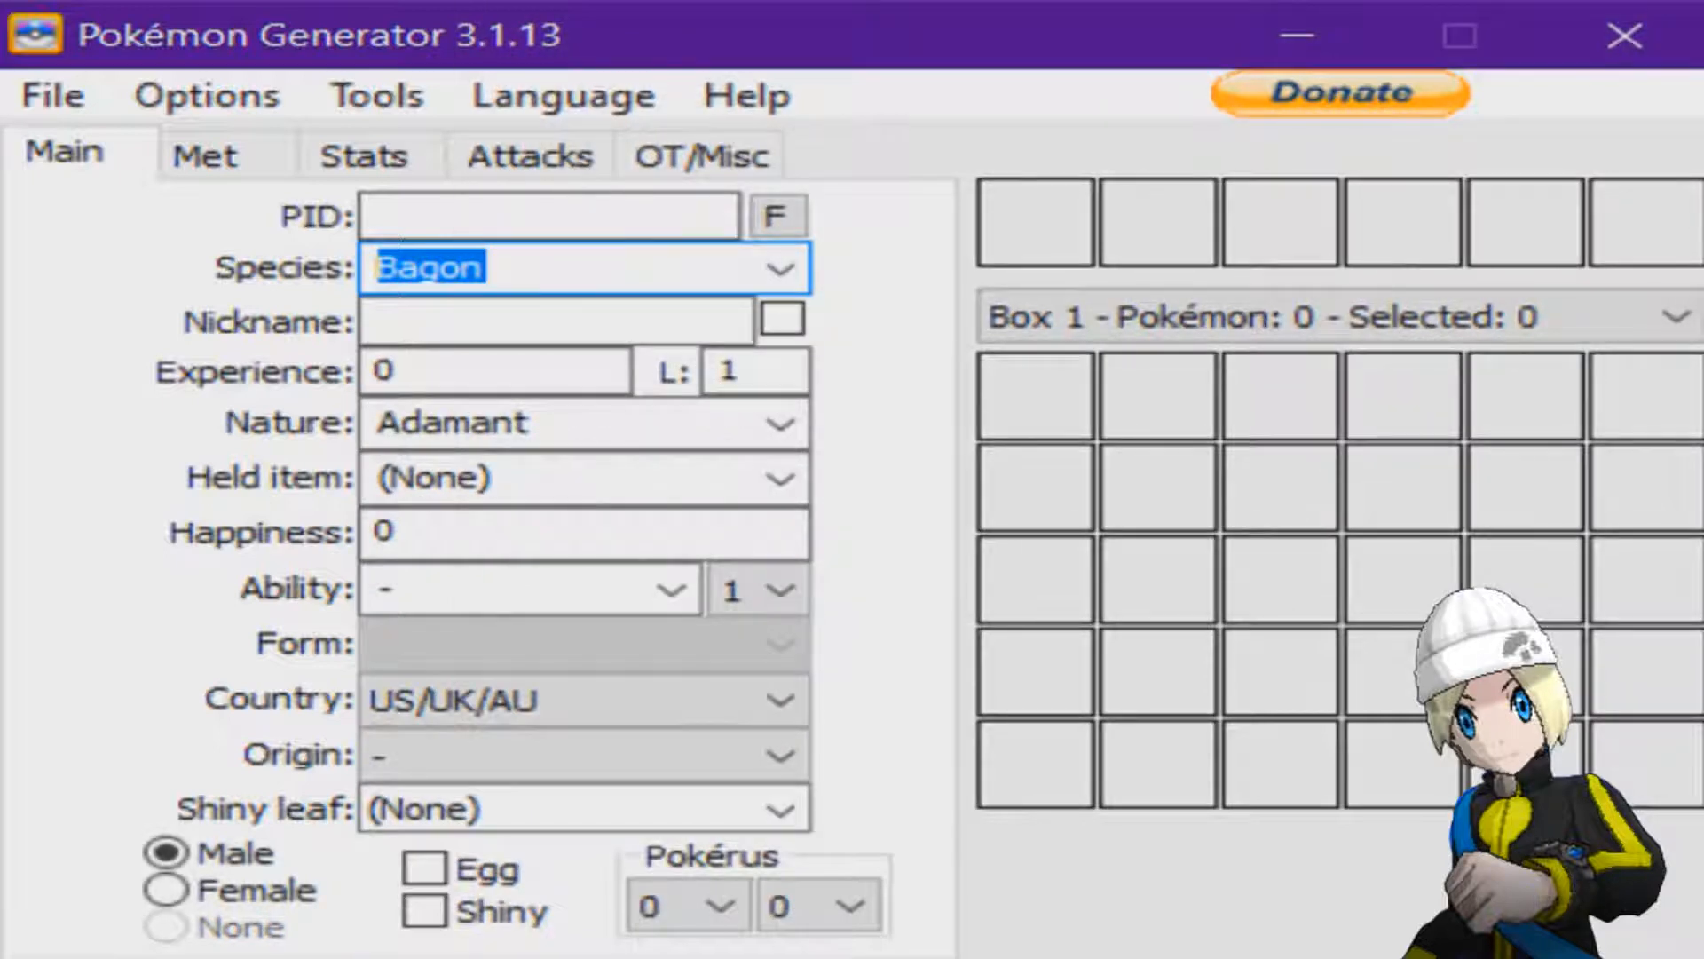
{"action": "left_click", "coordinate": [728, 268]}
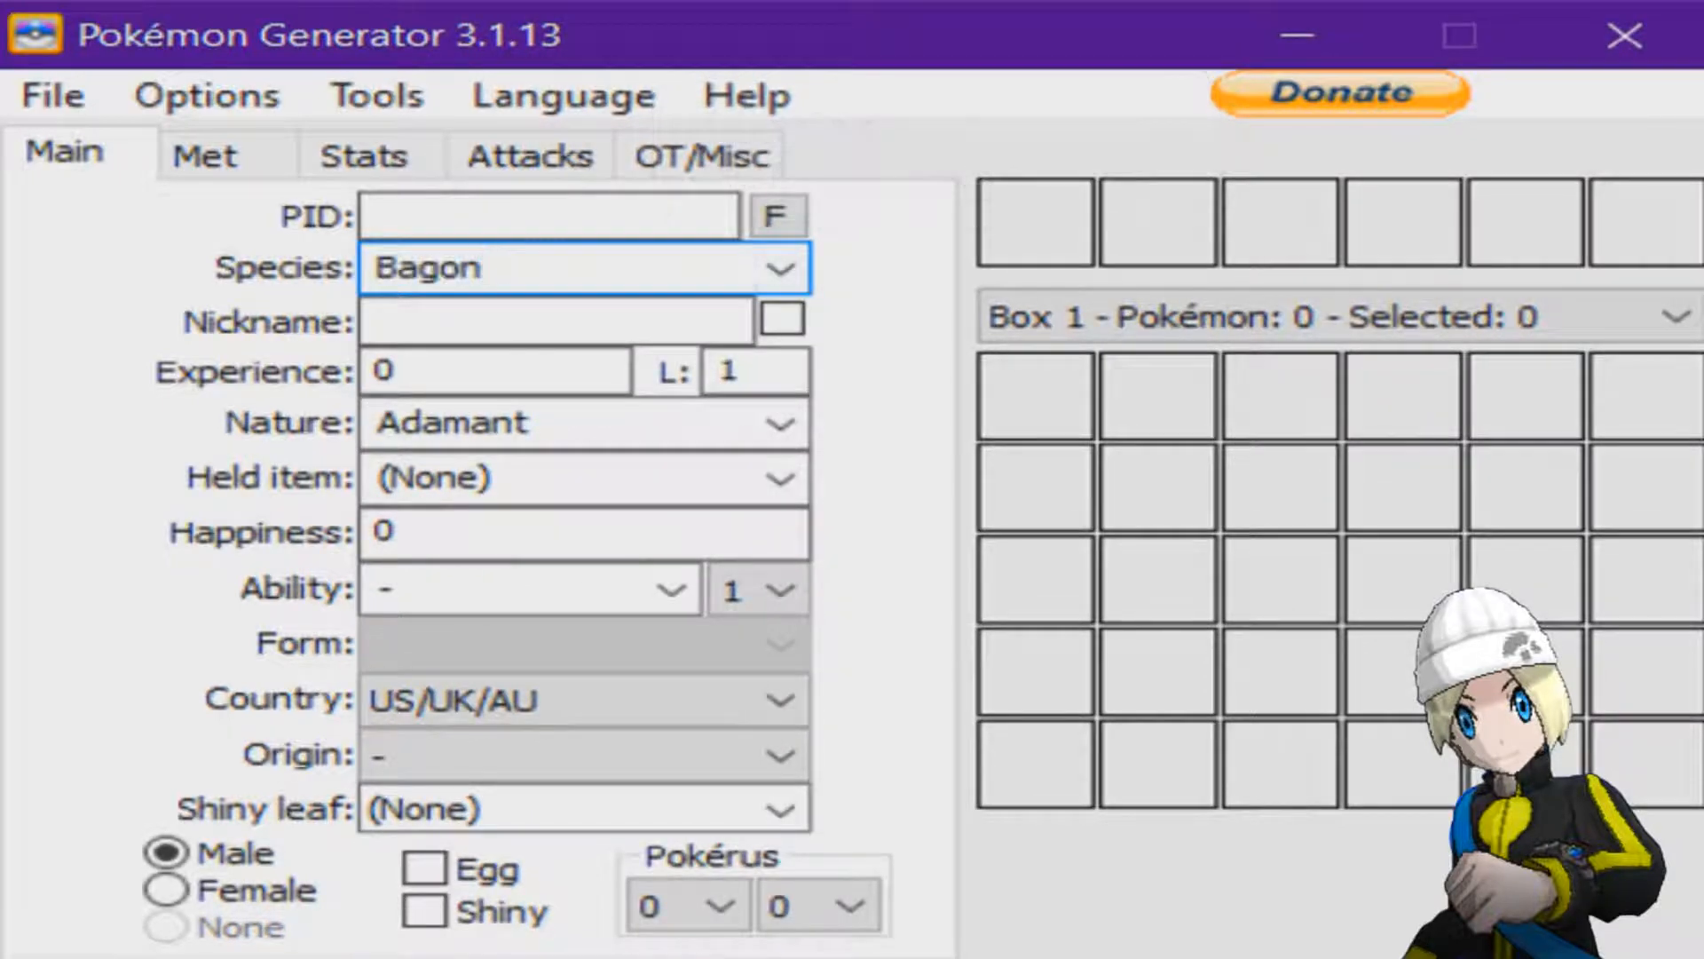
{"action": "left_click", "coordinate": [780, 268]}
{"action": "left_click", "coordinate": [780, 268]}
Give the Pokémon the nickname Jimbo and set its nature to Lax.
{"action": "left_click", "coordinate": [579, 315]}
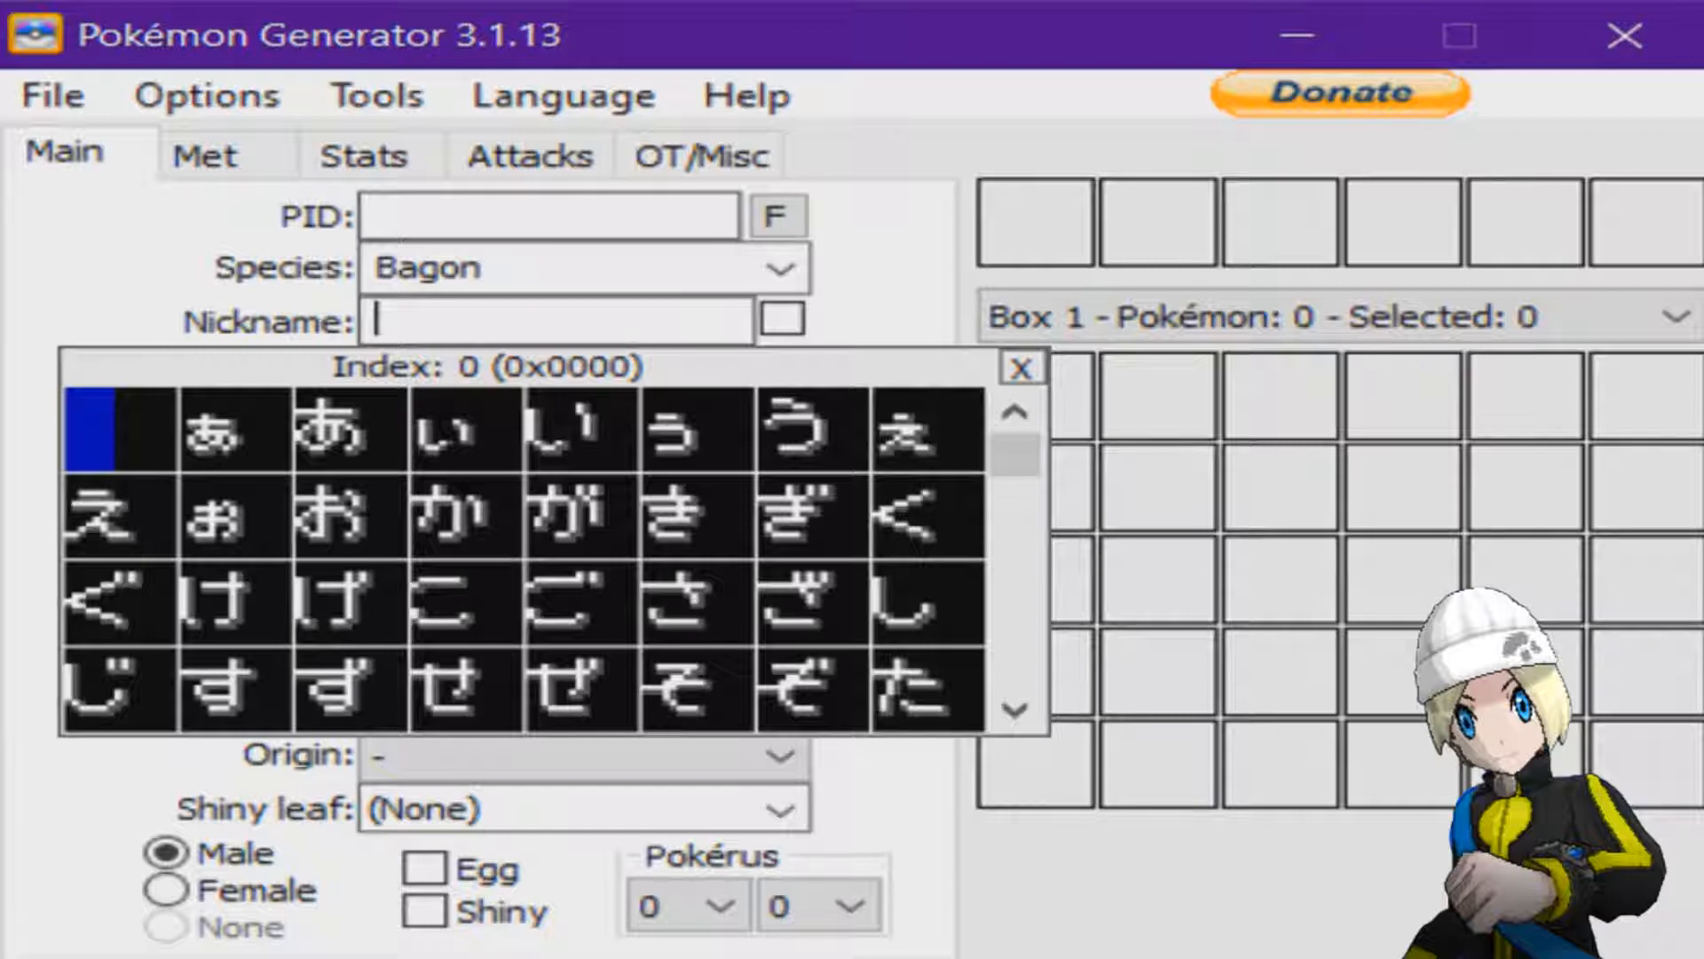
{"action": "type", "text": "Jimbo"}
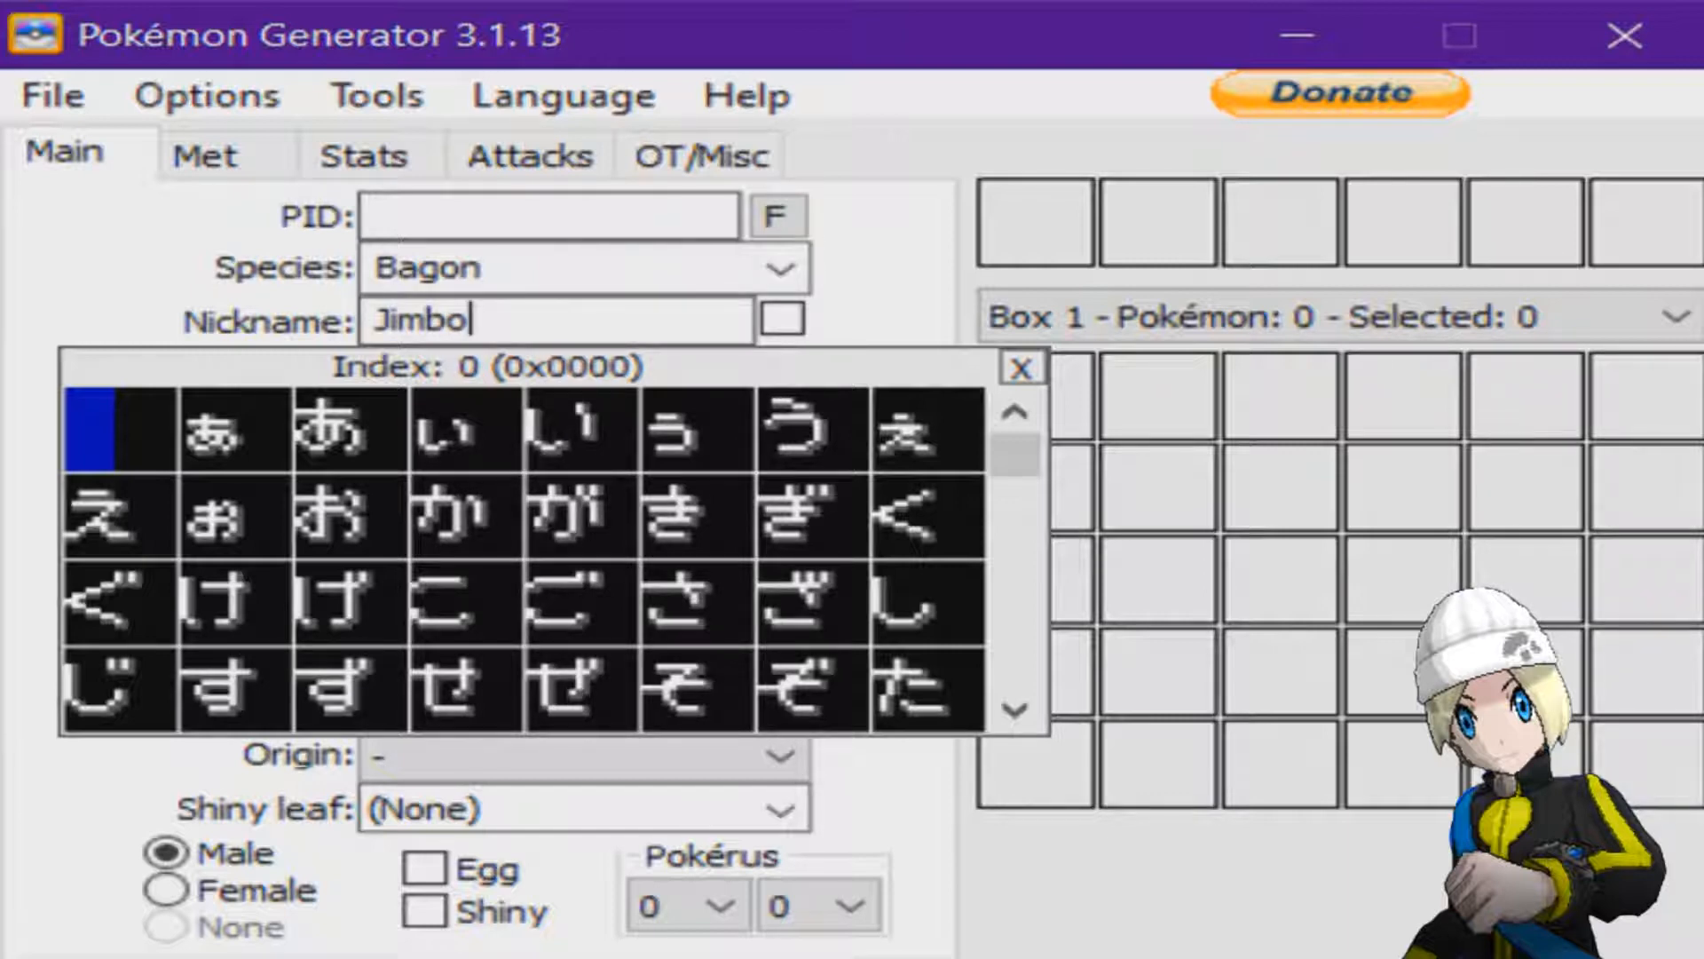
{"action": "key", "text": "Escape"}
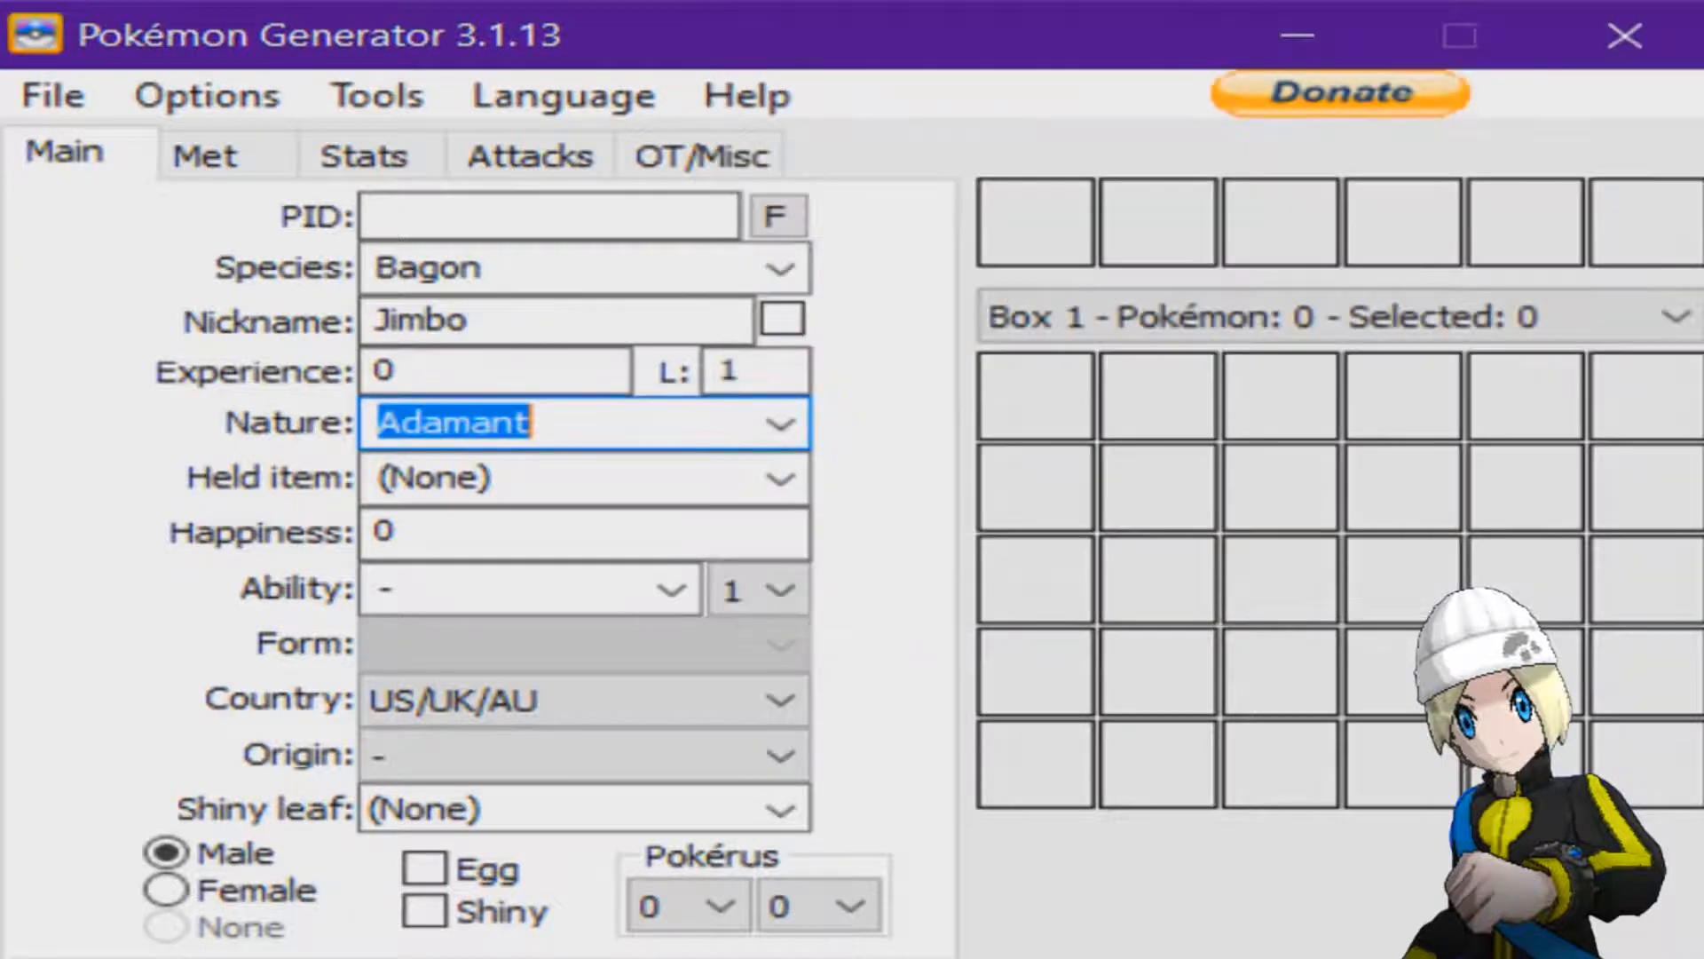
{"action": "left_click", "coordinate": [780, 424]}
{"action": "left_click", "coordinate": [532, 881]}
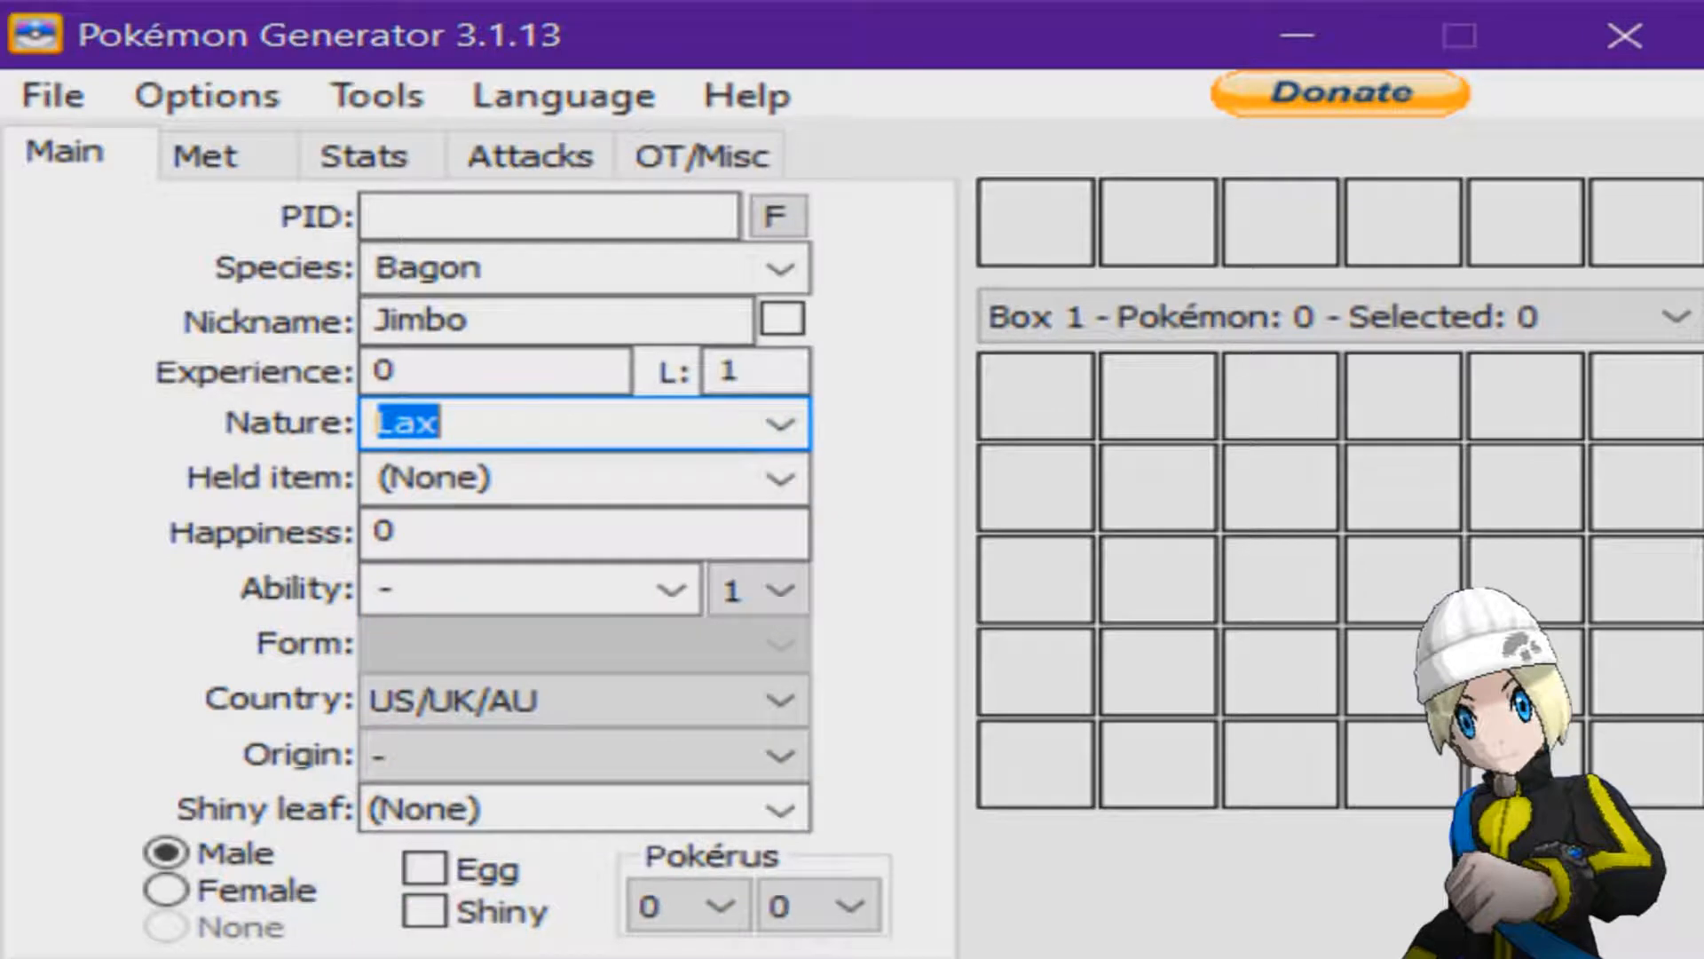
Look through the available held items without choosing one and go to the happiness value.
{"action": "left_click", "coordinate": [780, 478]}
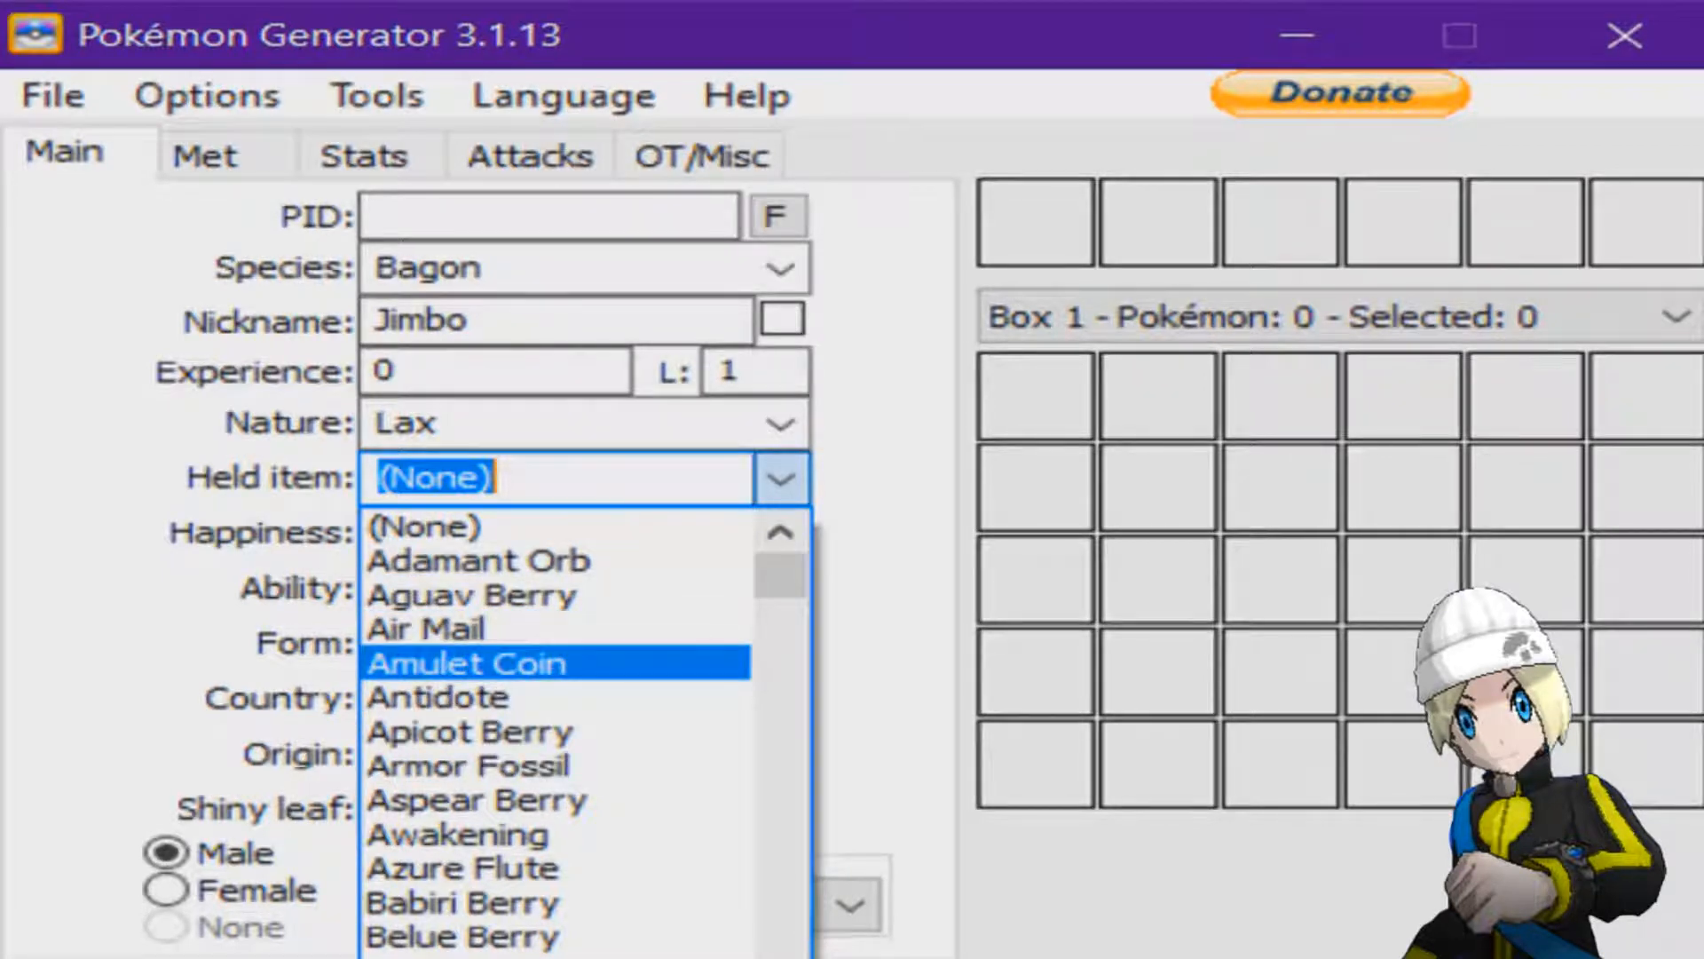
{"action": "scroll", "coordinate": [622, 652], "scroll_direction": "down", "scroll_amount": 9}
{"action": "left_click_drag", "start_coordinate": [781, 599], "coordinate": [781, 839]}
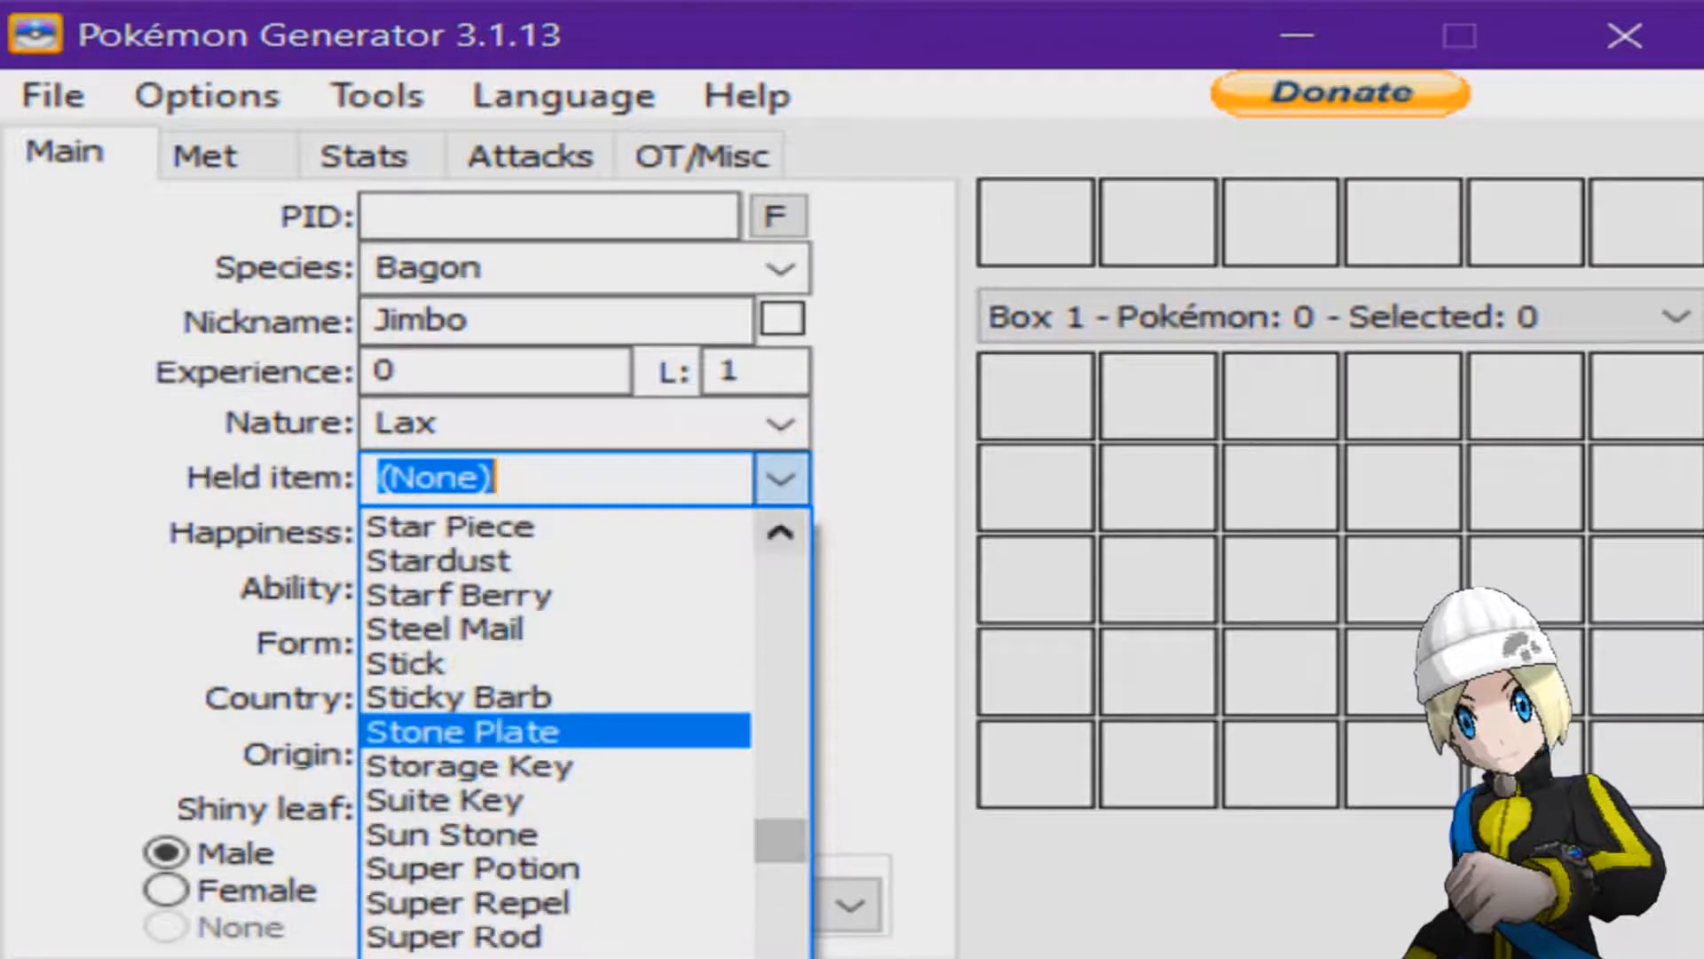
{"action": "left_click", "coordinate": [782, 479]}
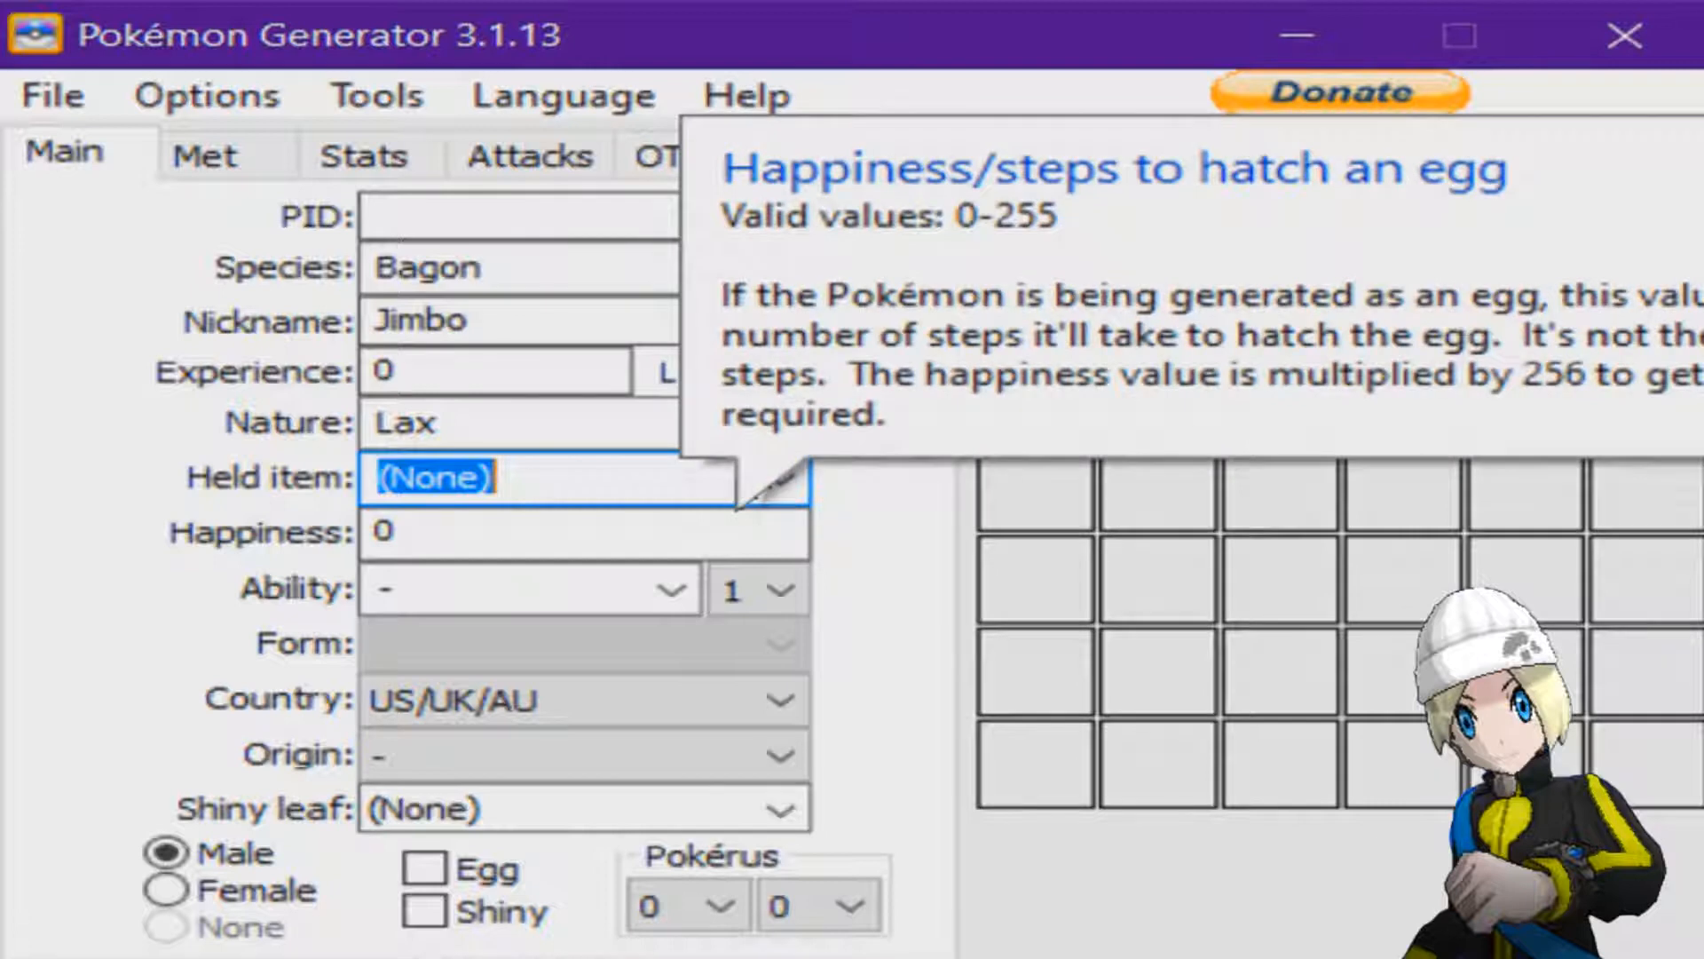
{"action": "left_click", "coordinate": [730, 533]}
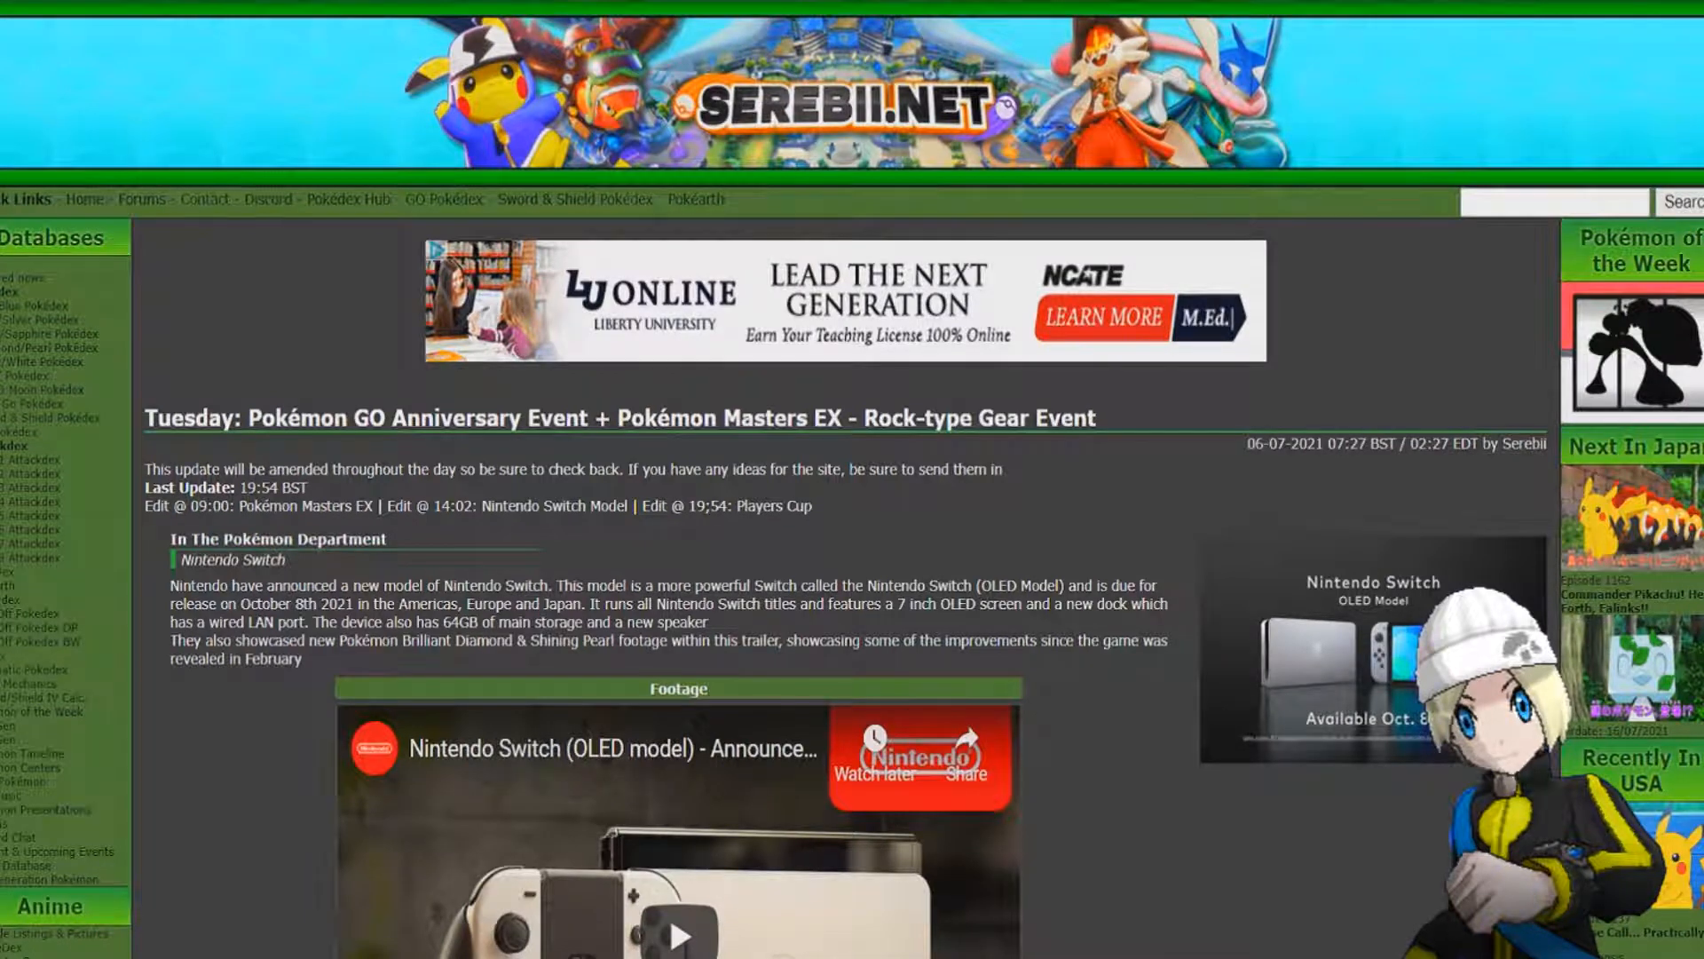
View the recent searches on the Serebii website, switch back to Pokémon Generator and look through the ability list.
{"action": "left_click", "coordinate": [1555, 202]}
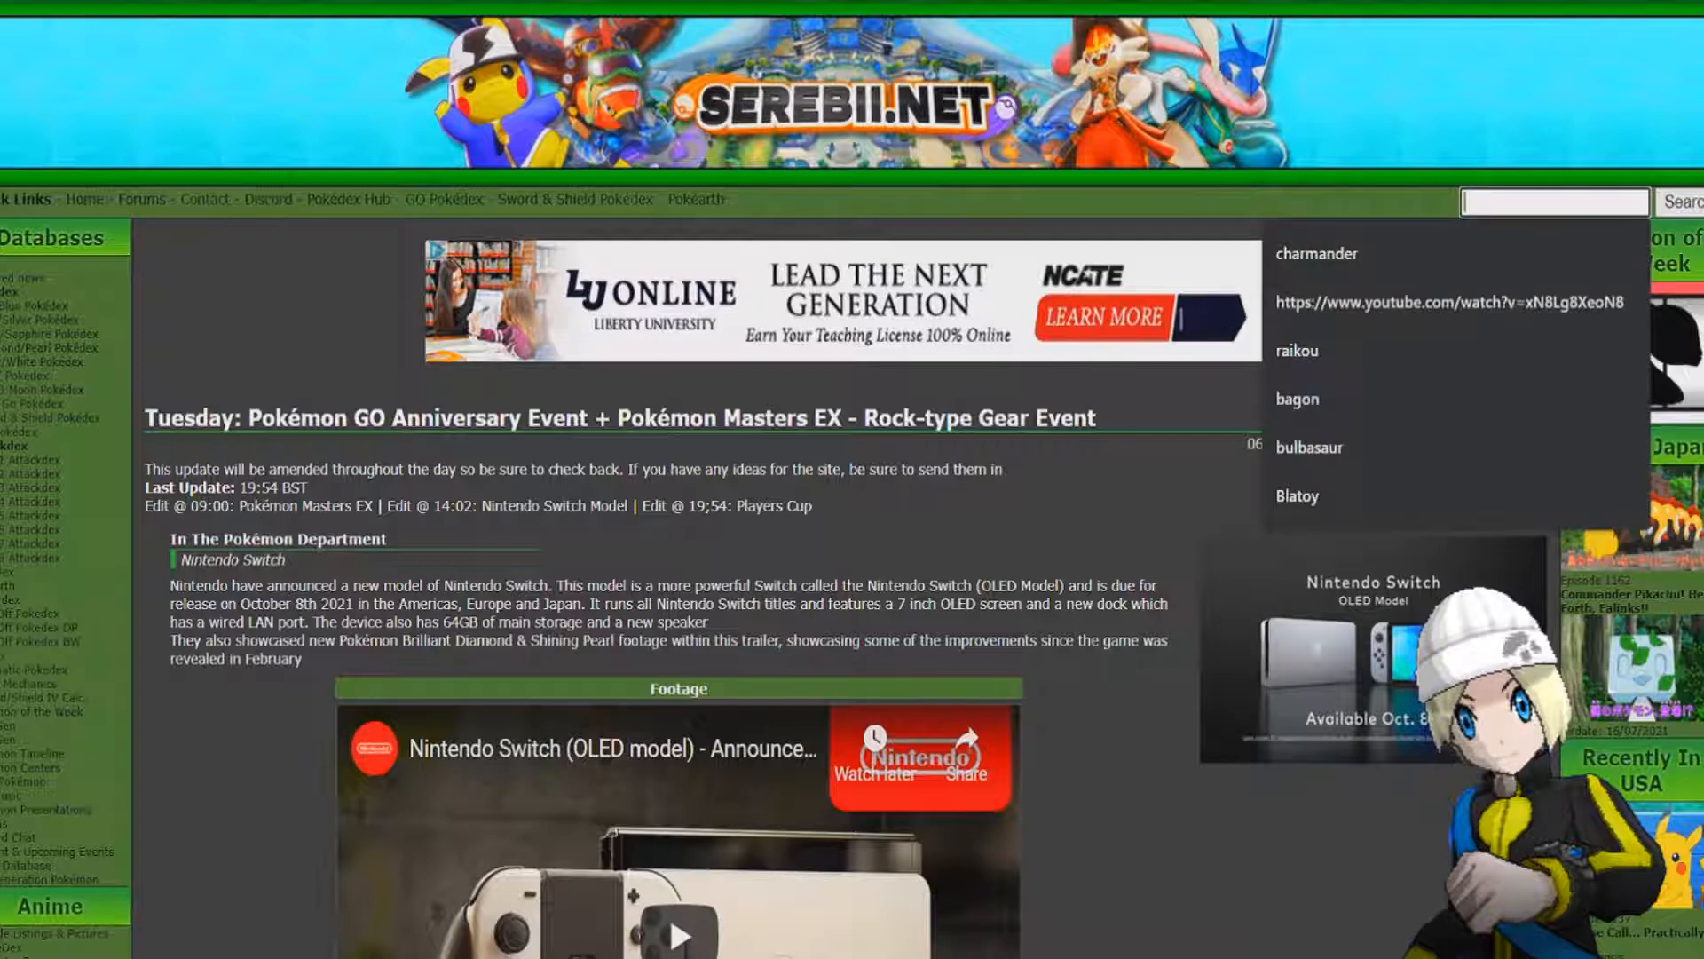
{"action": "mouse_move", "coordinate": [416, 955]}
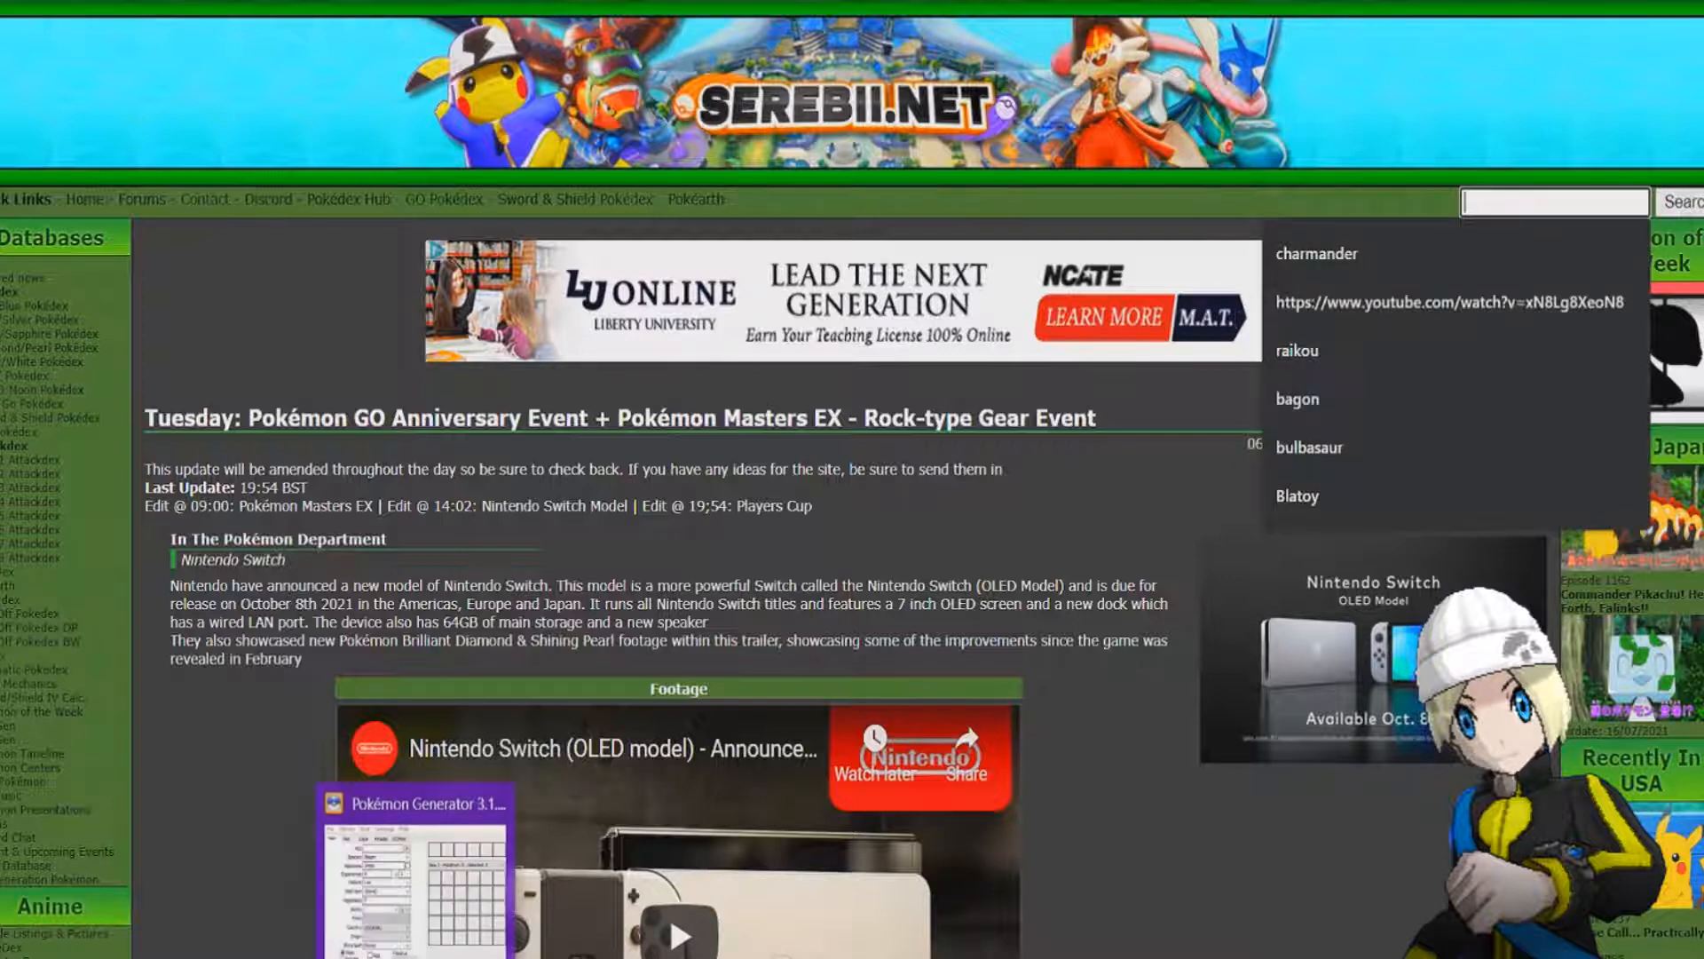
{"action": "left_click", "coordinate": [416, 869]}
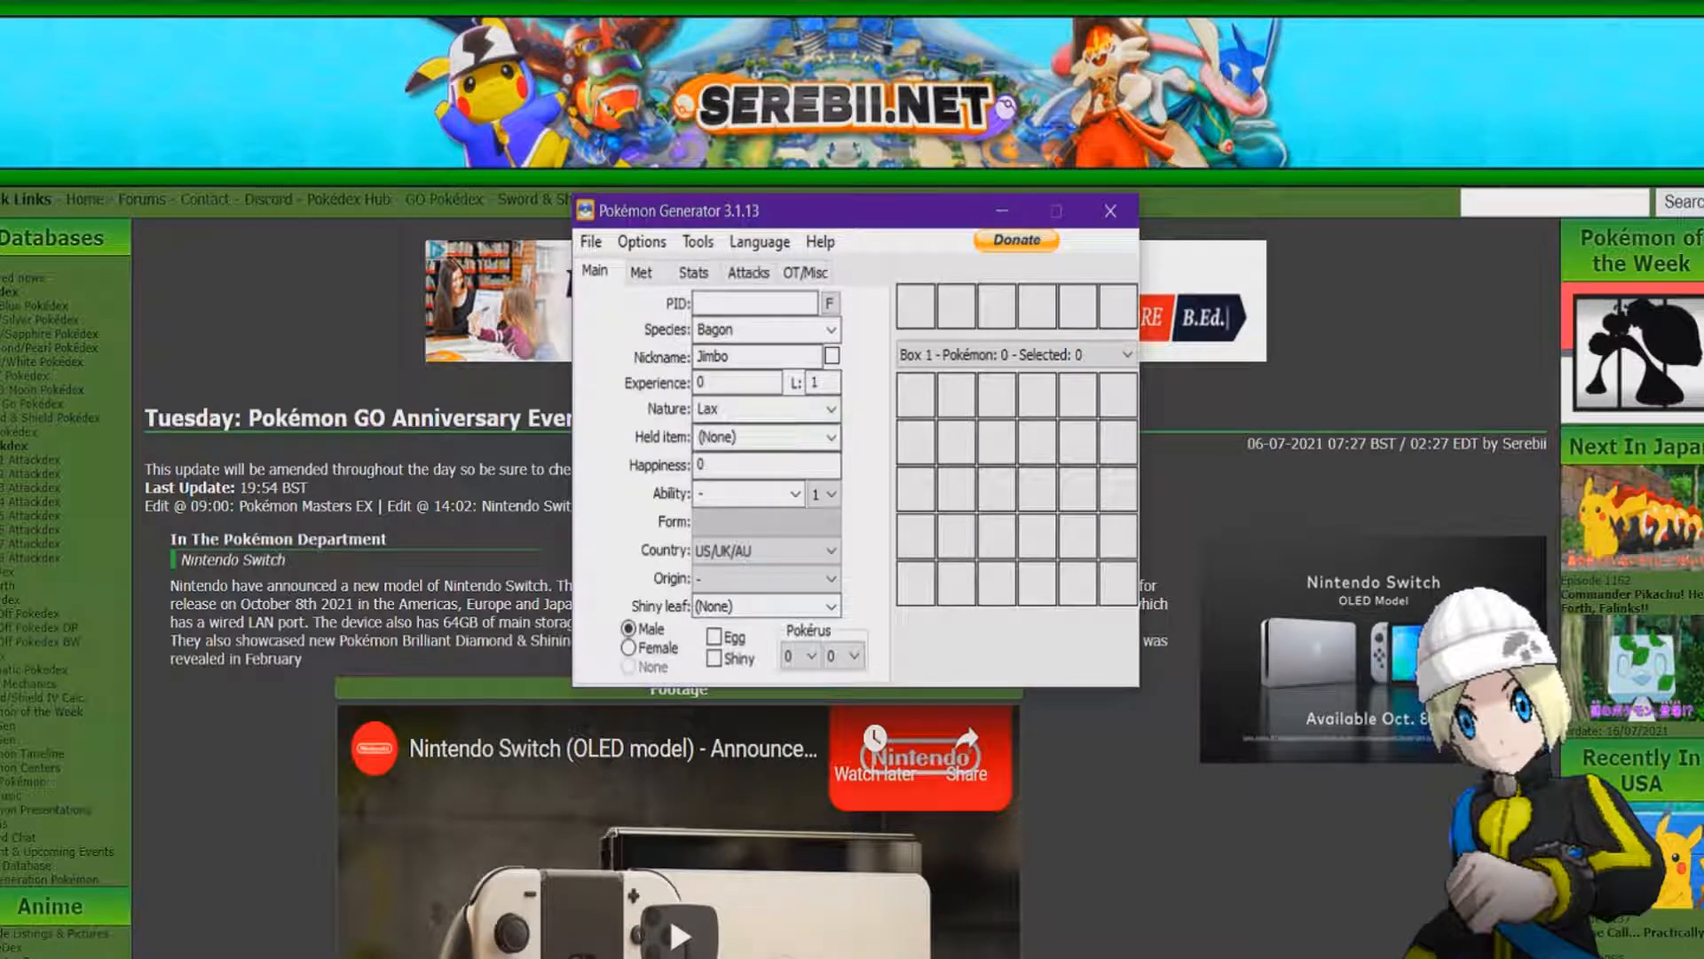
{"action": "left_click", "coordinate": [795, 494]}
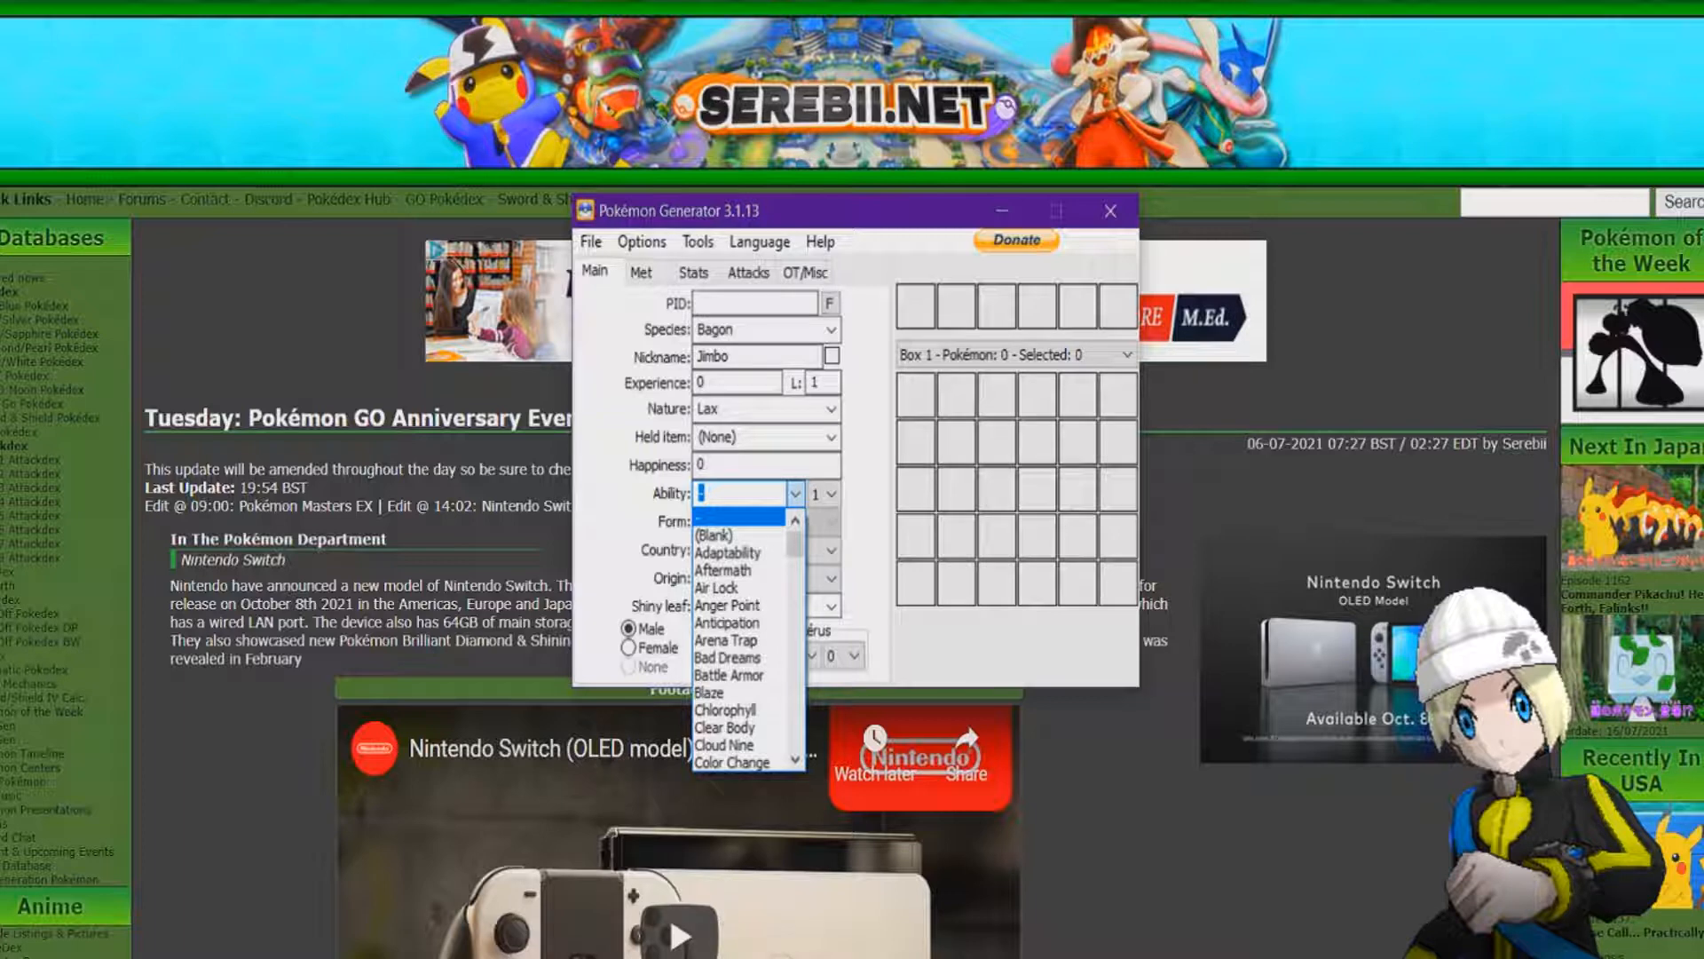
{"action": "mouse_move", "coordinate": [795, 543]}
{"action": "left_mouse_down"}
{"action": "mouse_move", "coordinate": [795, 738]}
{"action": "mouse_move", "coordinate": [795, 538]}
{"action": "left_mouse_up"}
{"action": "left_click", "coordinate": [795, 493]}
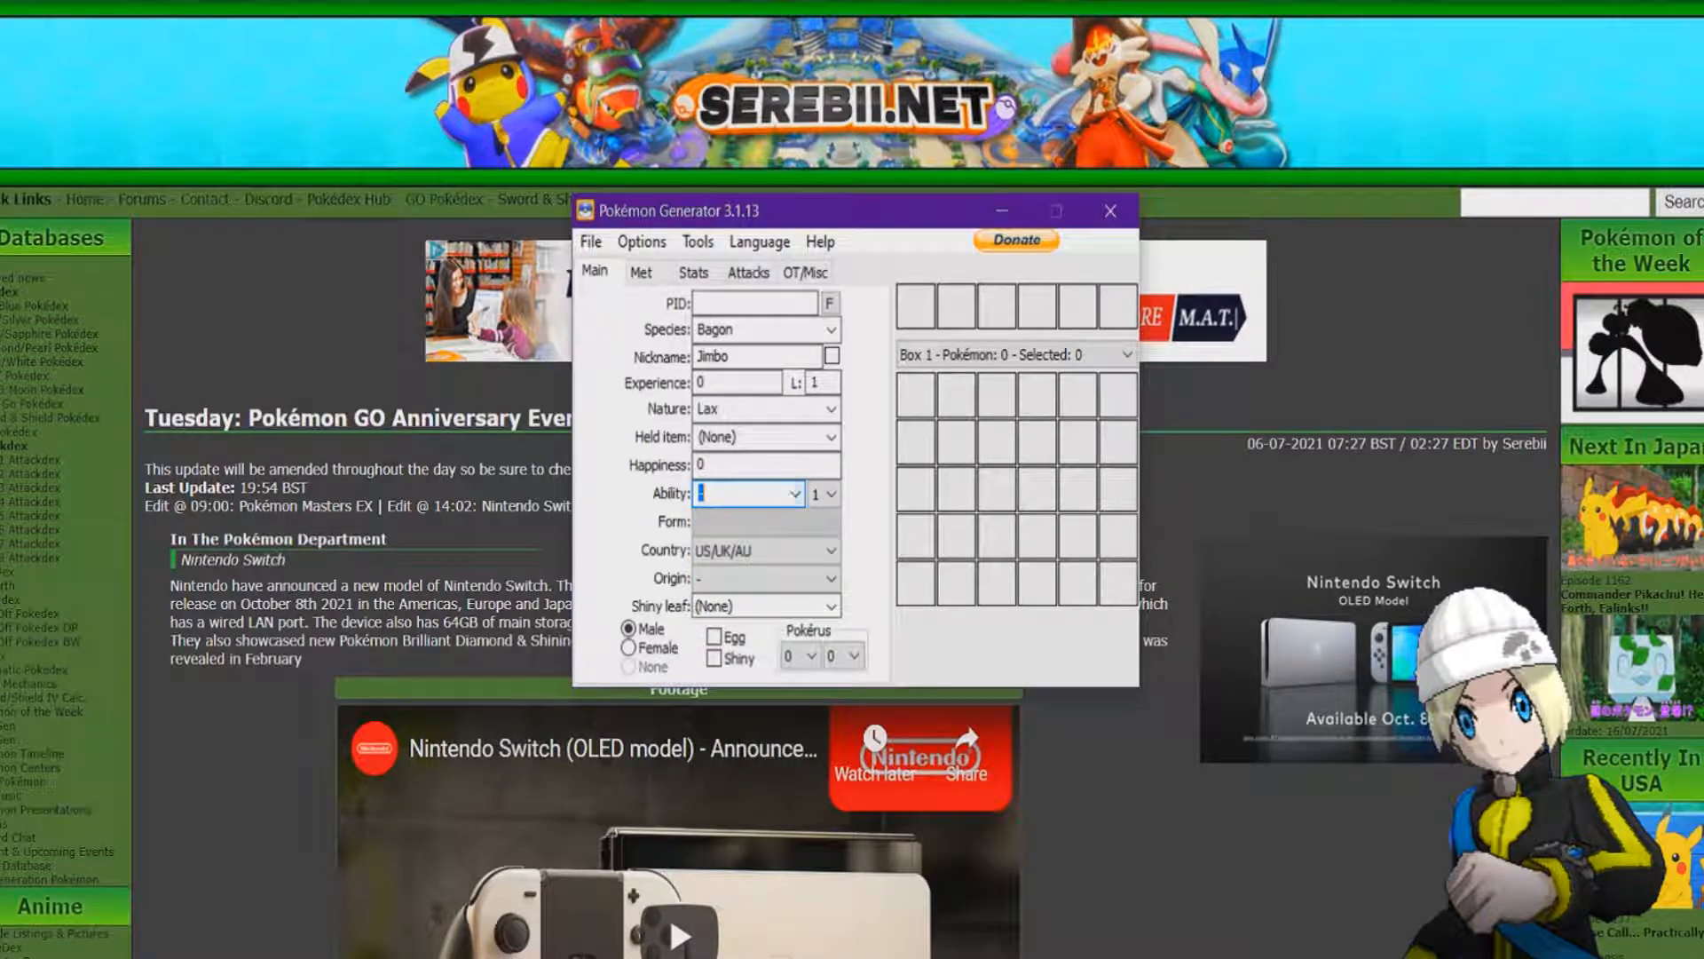
Check the Pokémon's attack slots and leave Pokémon Generator for the Serebii website.
{"action": "left_click", "coordinate": [749, 272]}
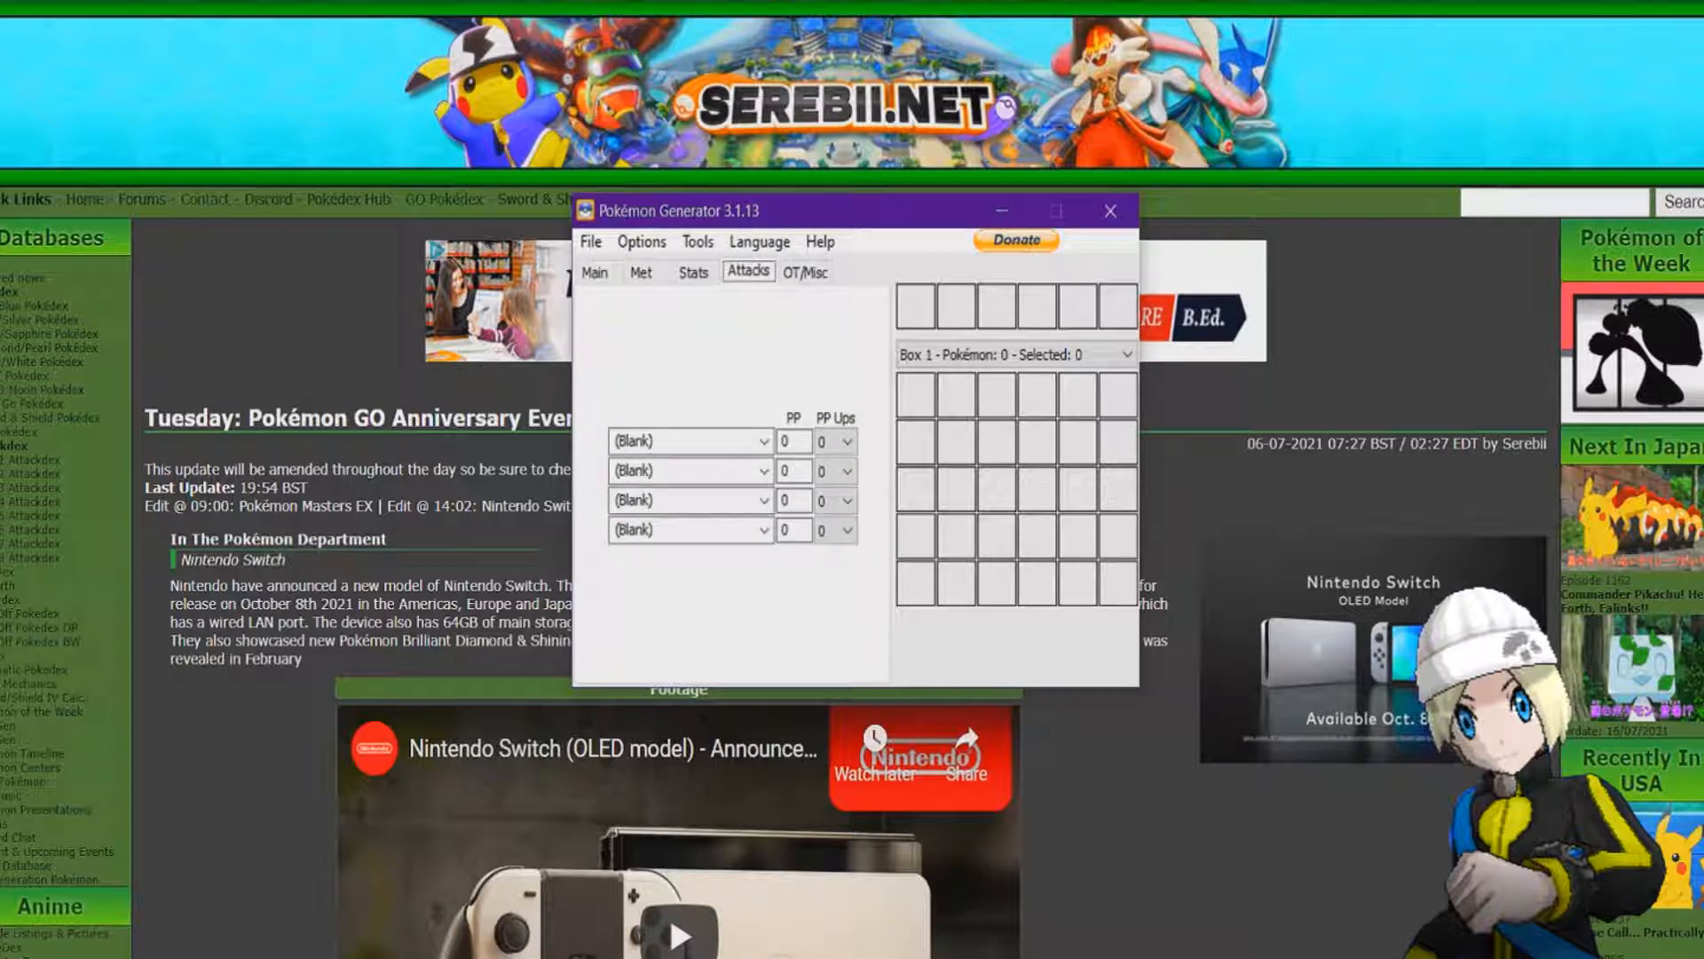
{"action": "left_click", "coordinate": [594, 272]}
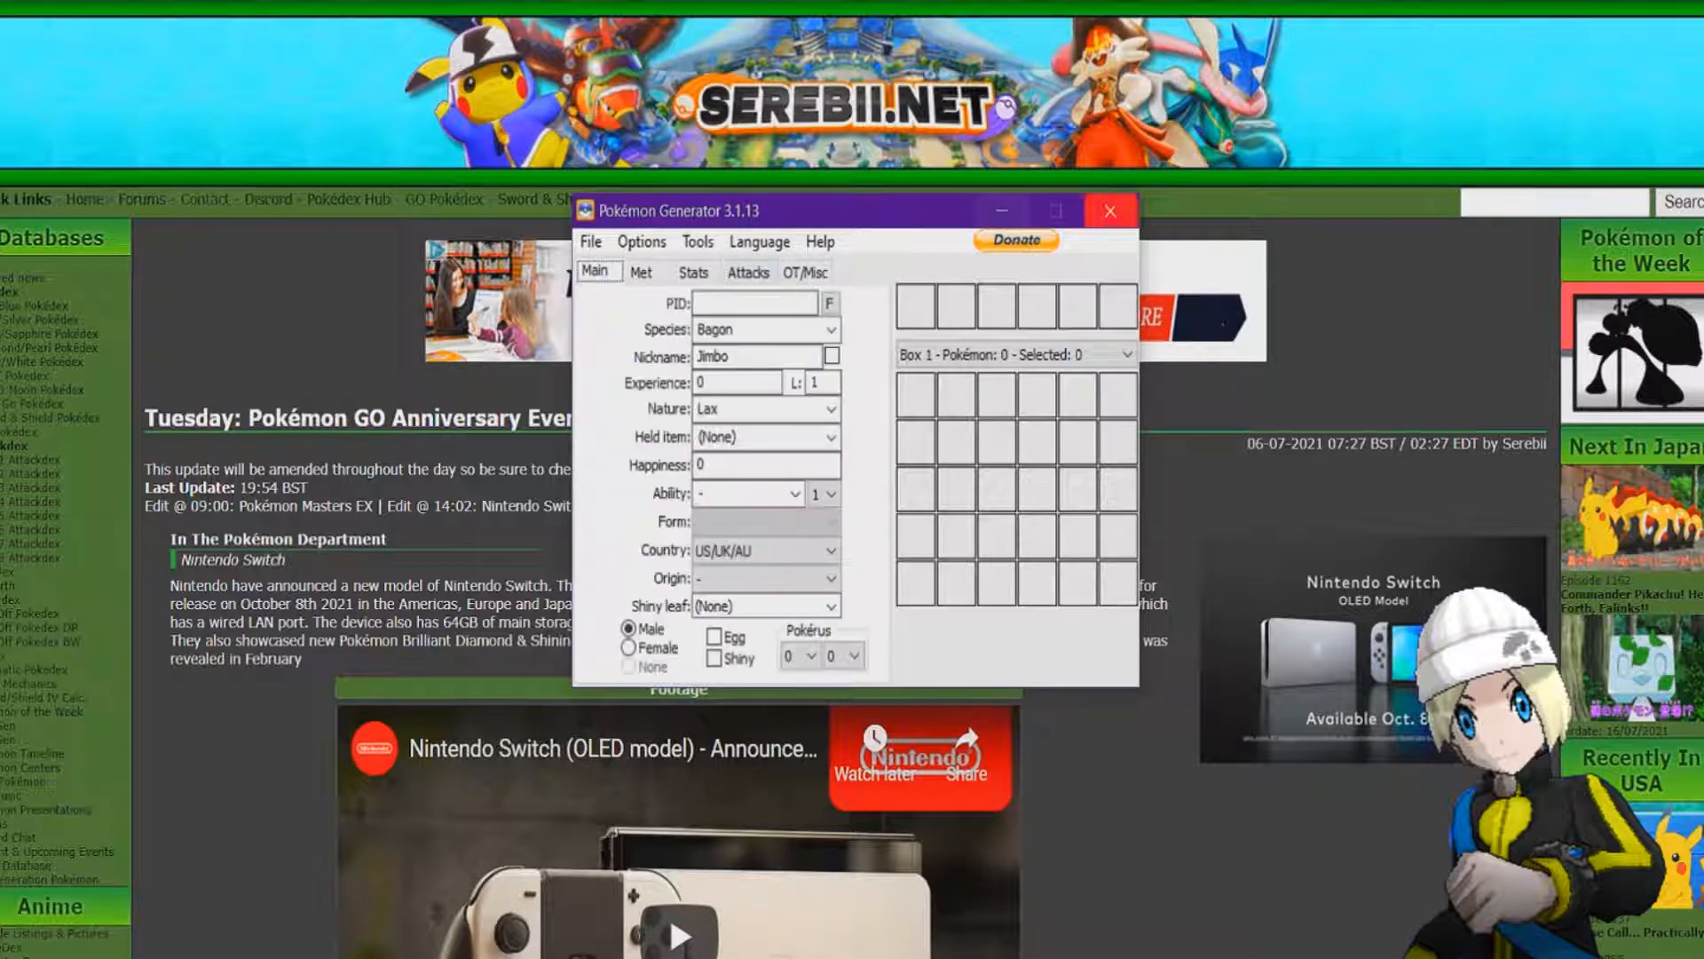
{"action": "left_click", "coordinate": [1109, 210]}
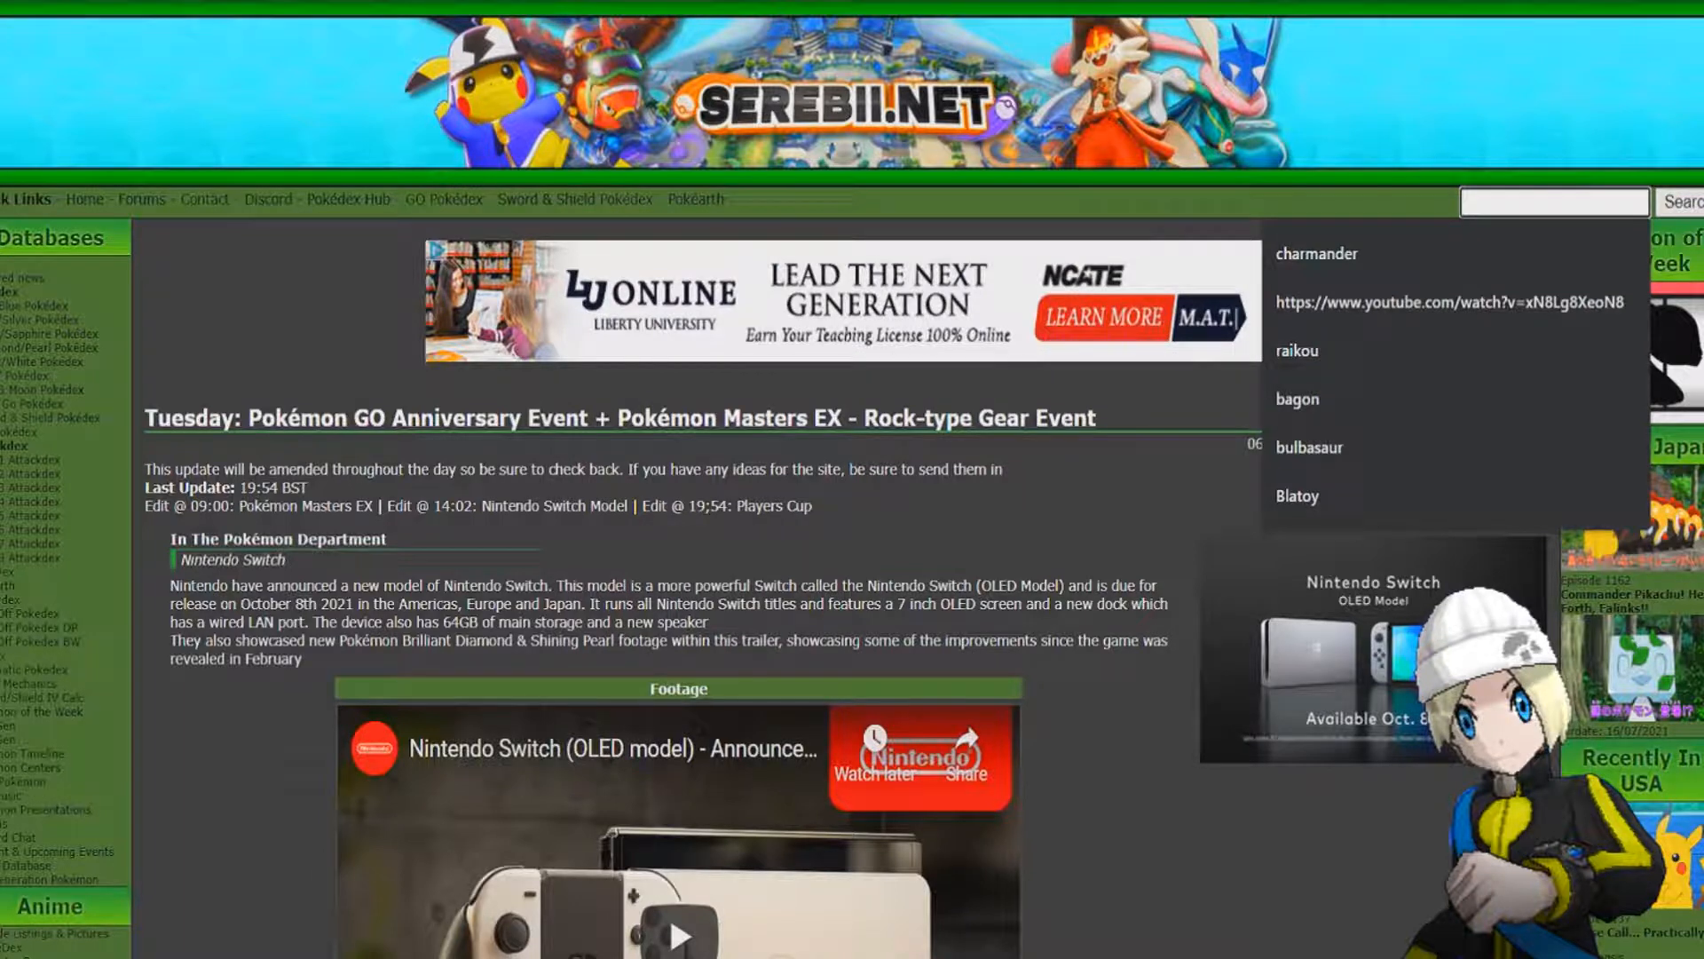
Search Serebii for bagon and open the Pokédex-XY entry for #371 Bagon.
{"action": "type", "text": "bagon"}
{"action": "key", "text": "Return"}
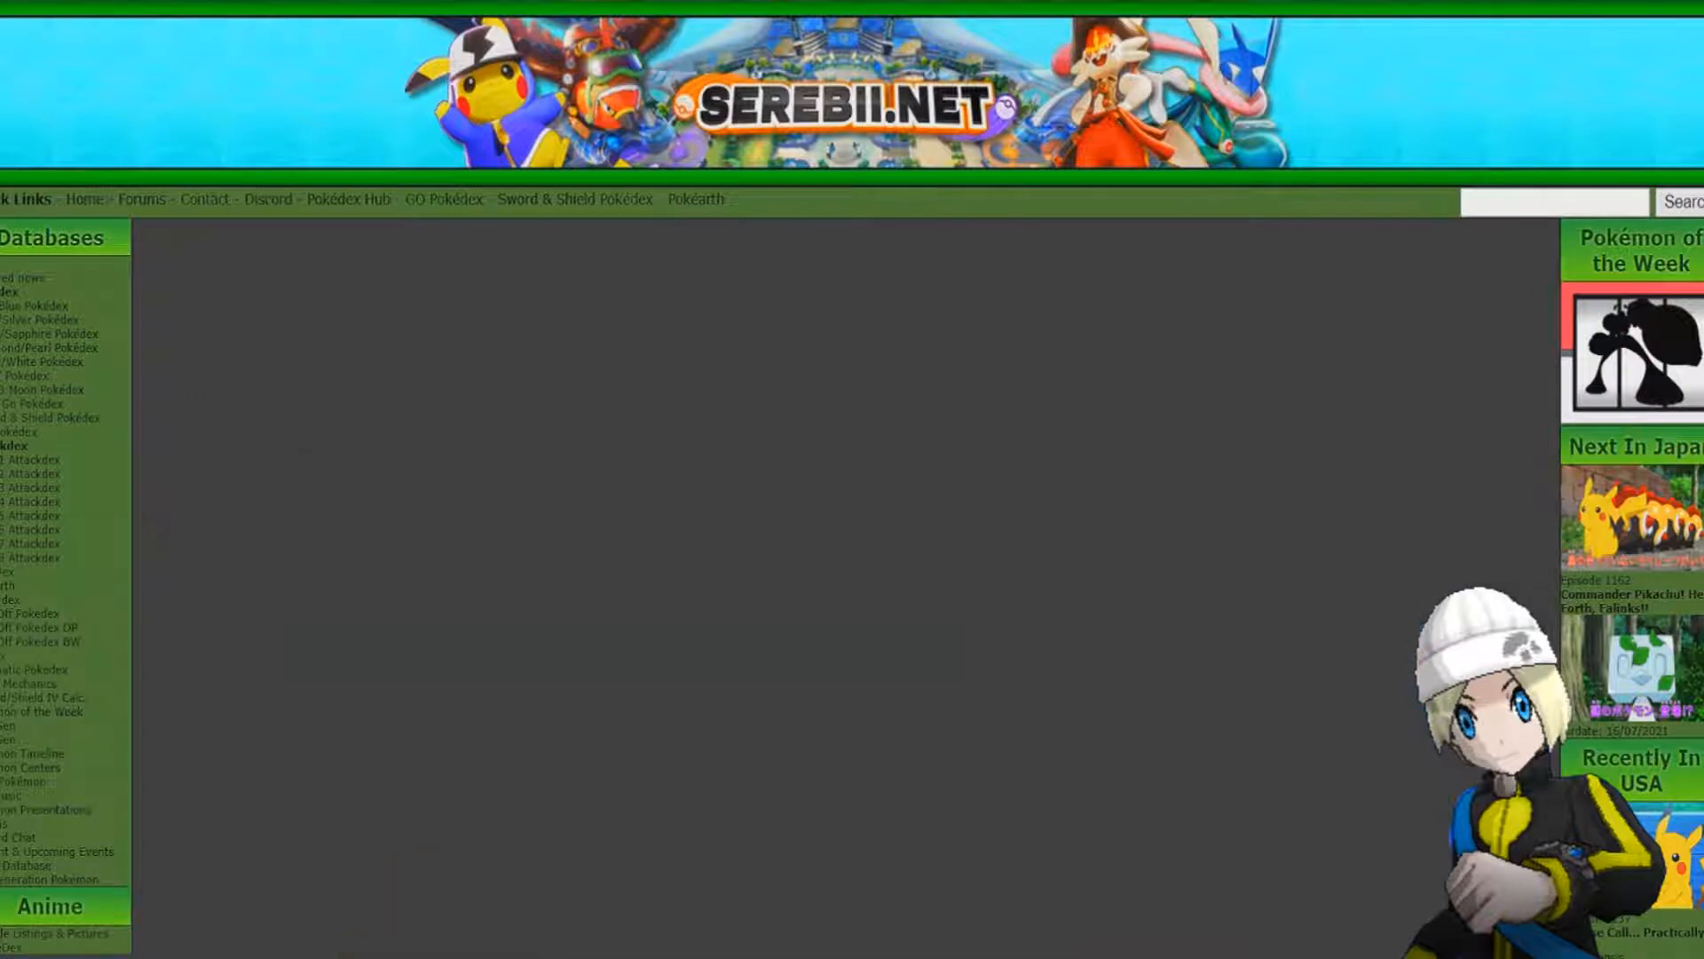
{"action": "scroll", "coordinate": [843, 509], "scroll_direction": "down", "scroll_amount": 3}
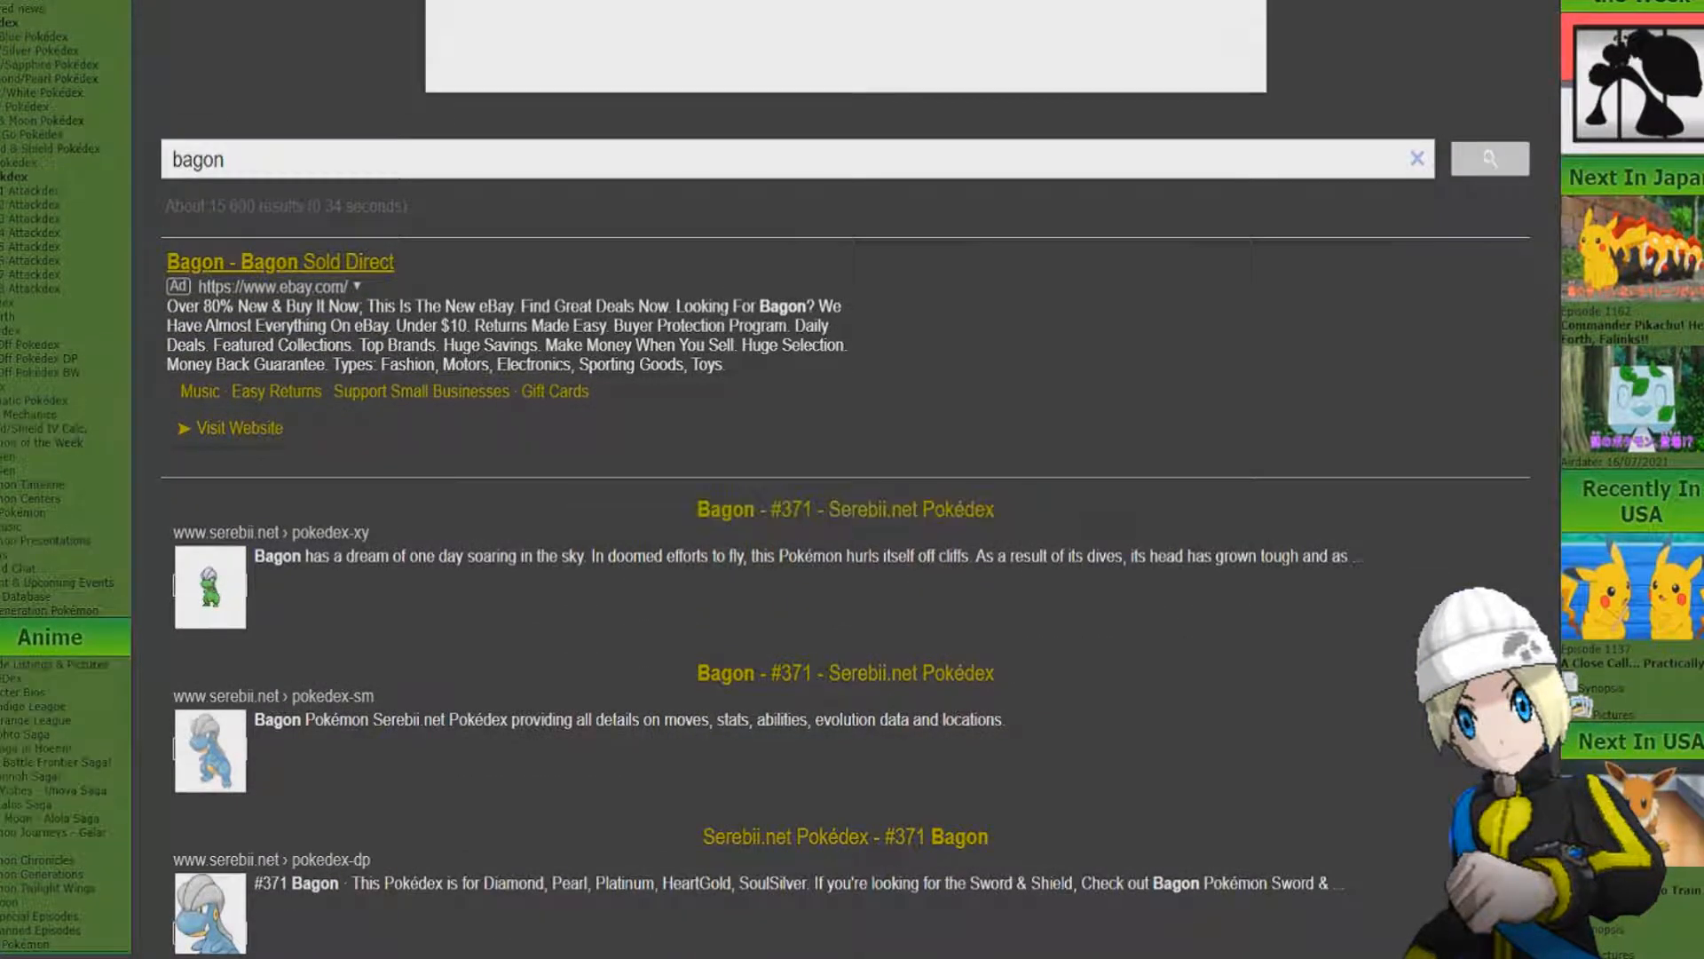
{"action": "left_click", "coordinate": [845, 508]}
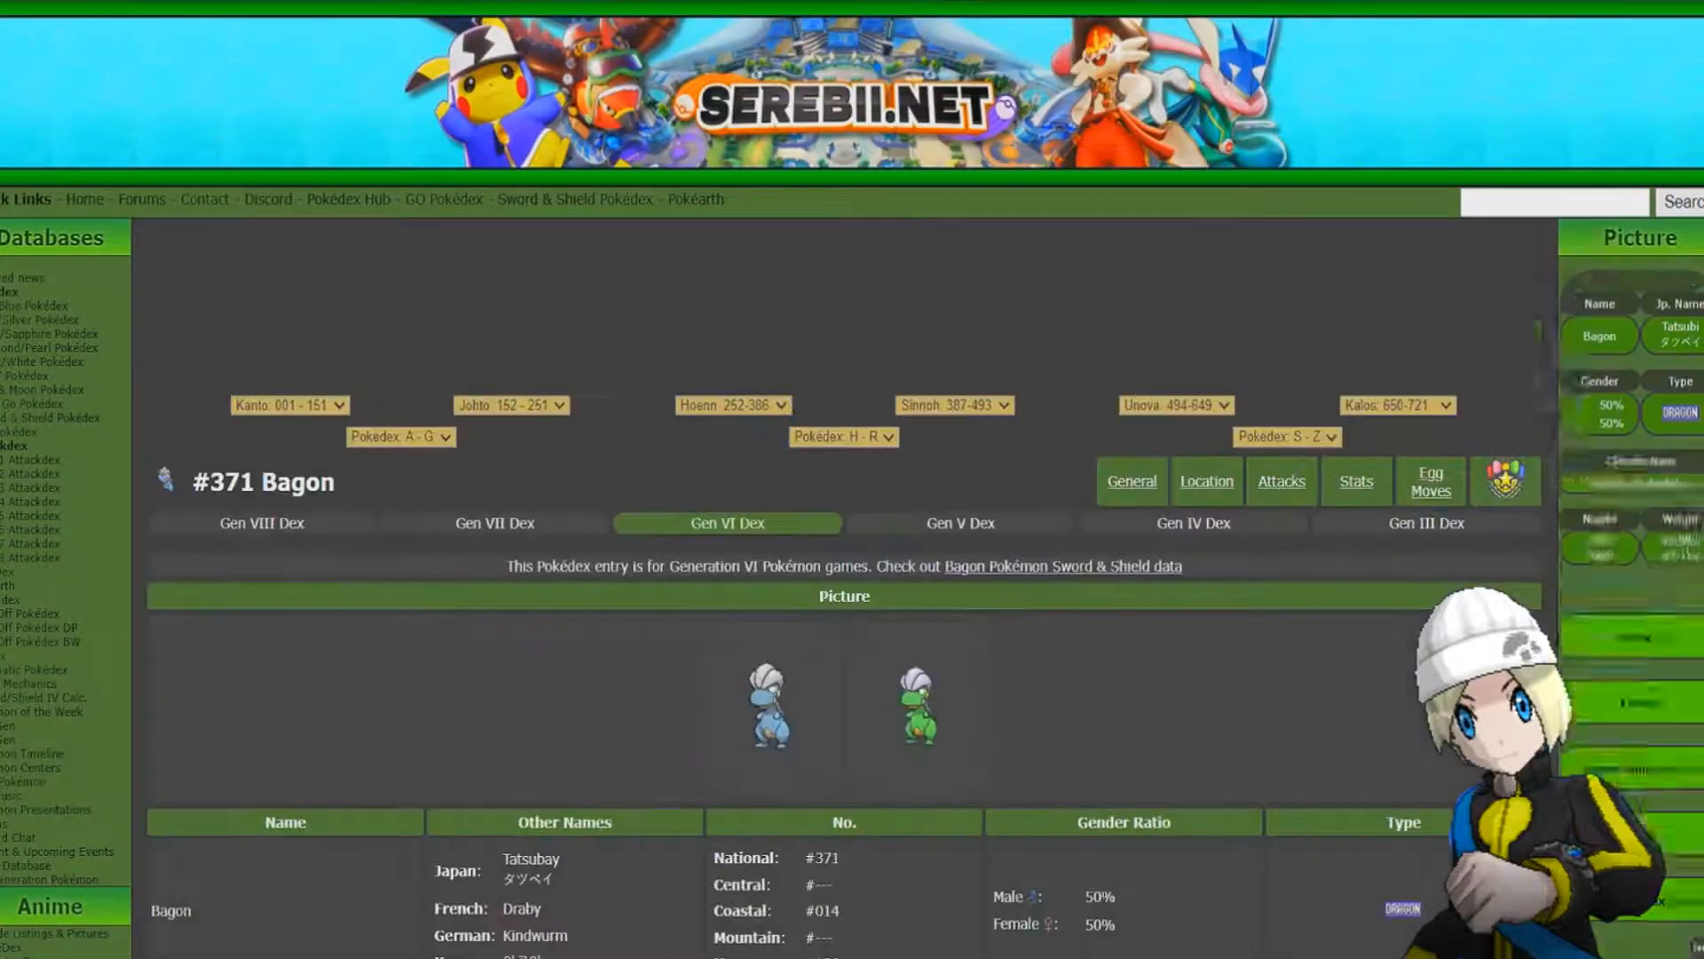
Examine Bagon's abilities and level-up attacks on its Pokédex page, and switch back to Pokémon Generator.
{"action": "scroll", "coordinate": [843, 533], "scroll_direction": "down", "scroll_amount": 5}
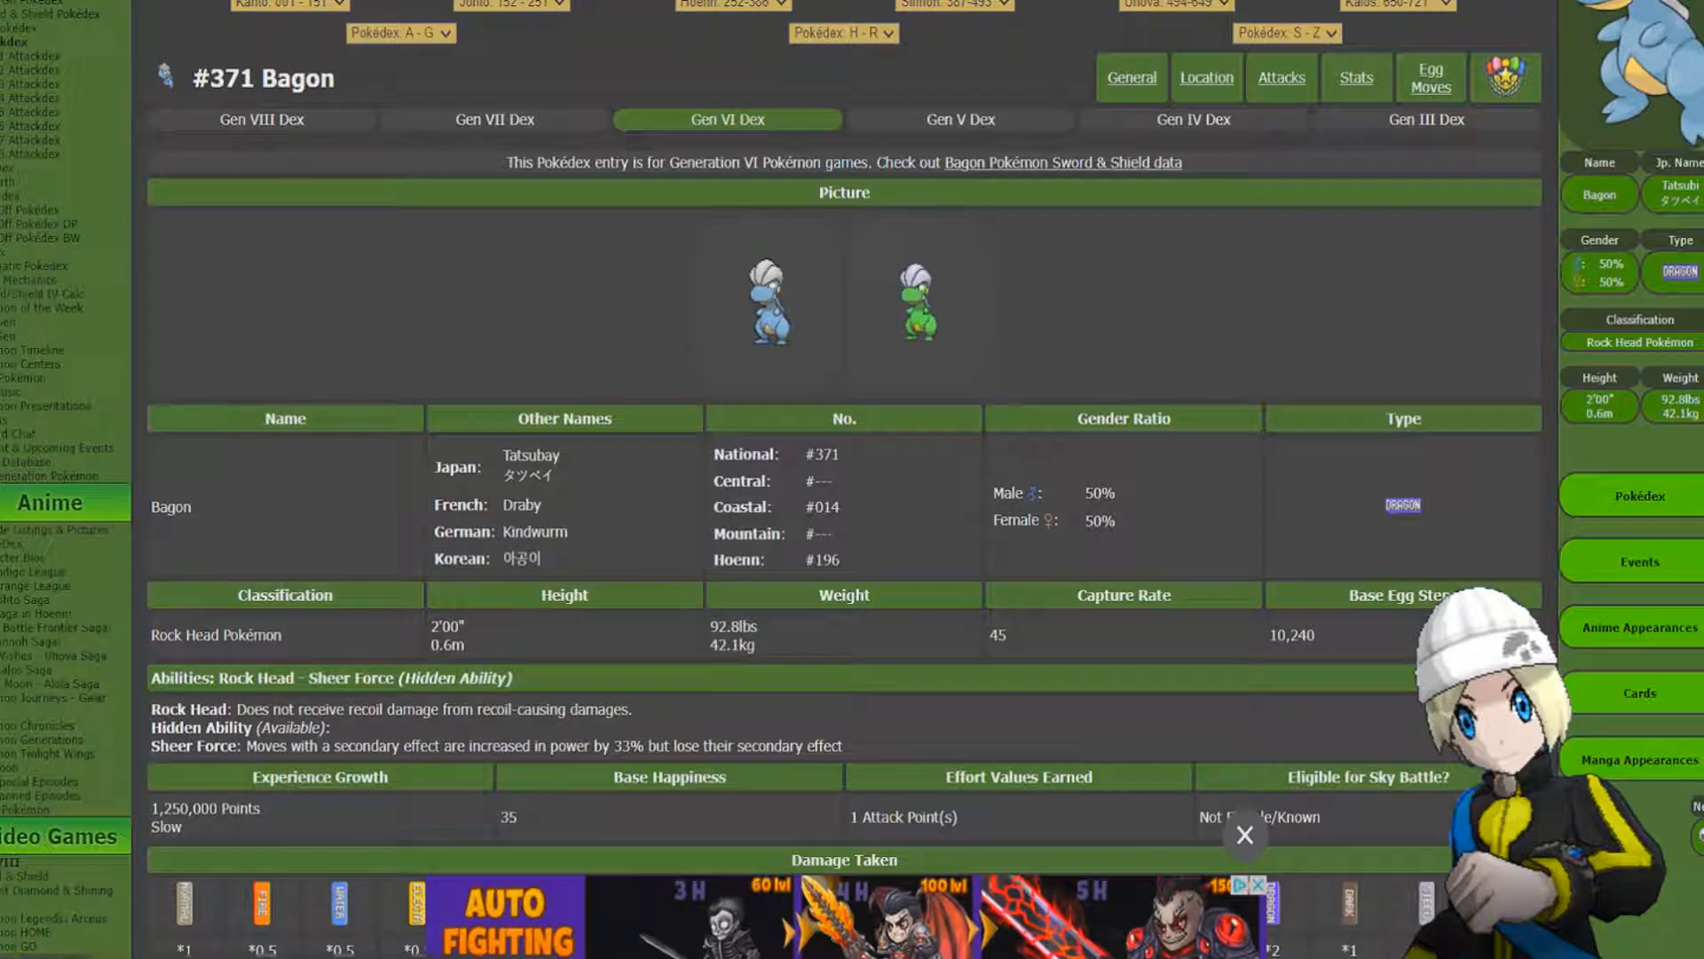
{"action": "scroll", "coordinate": [843, 533], "scroll_direction": "down", "scroll_amount": 3}
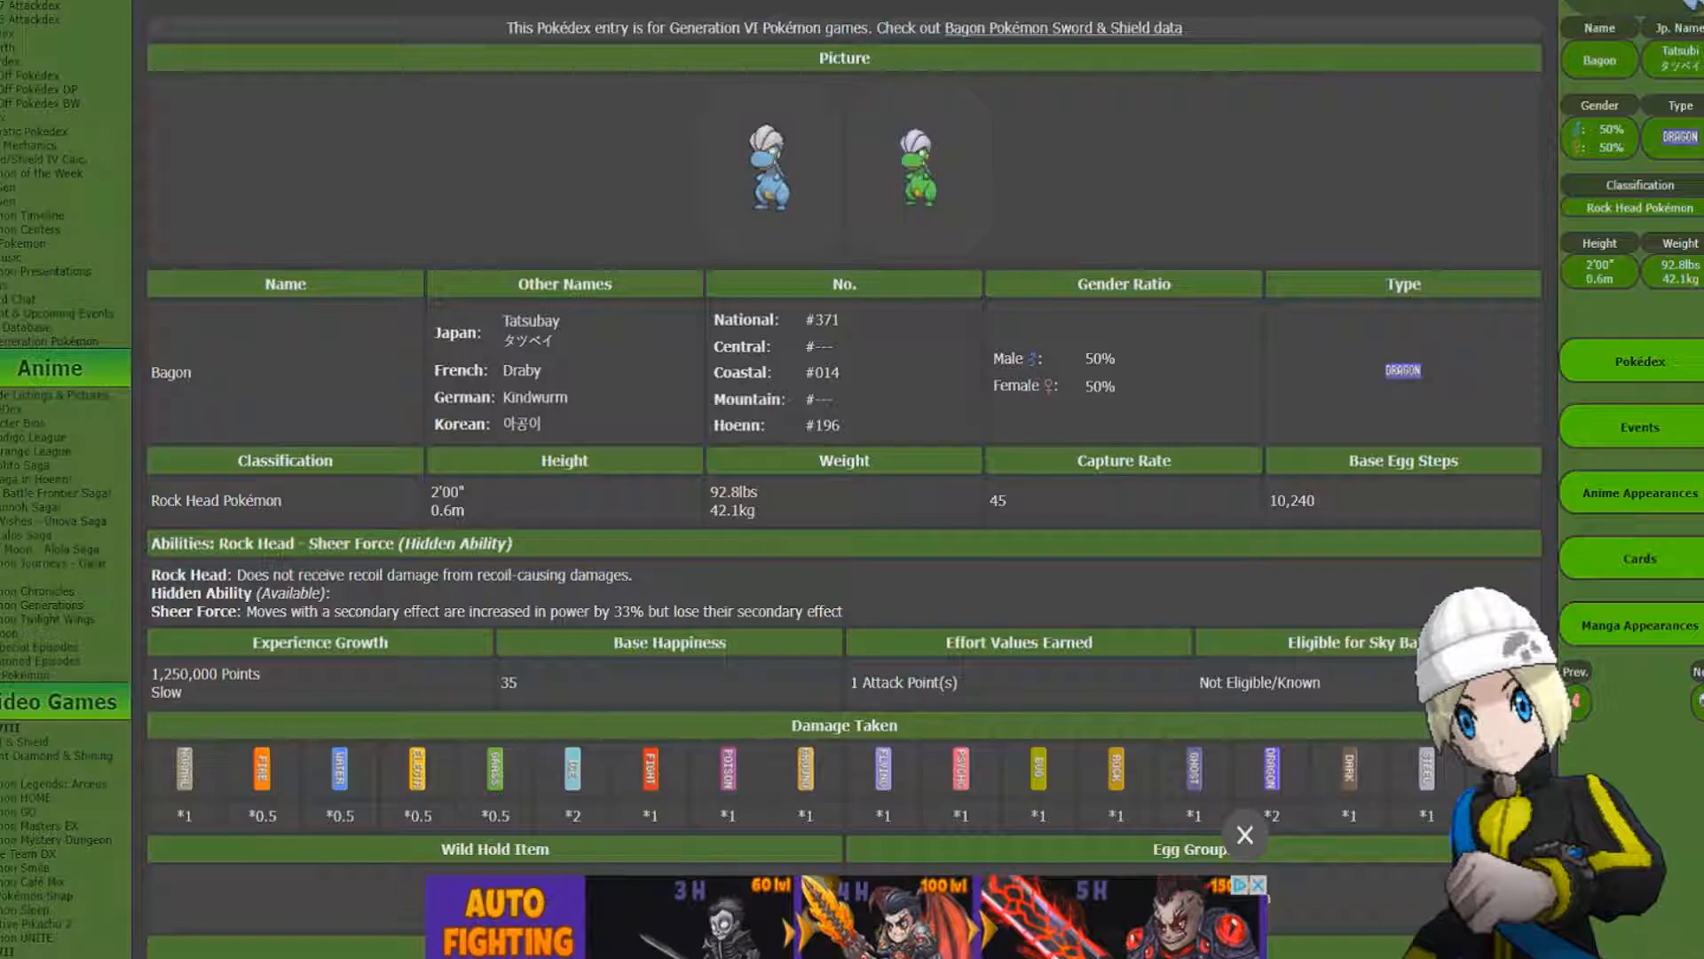
{"action": "scroll", "coordinate": [844, 480], "scroll_direction": "down", "scroll_amount": 10}
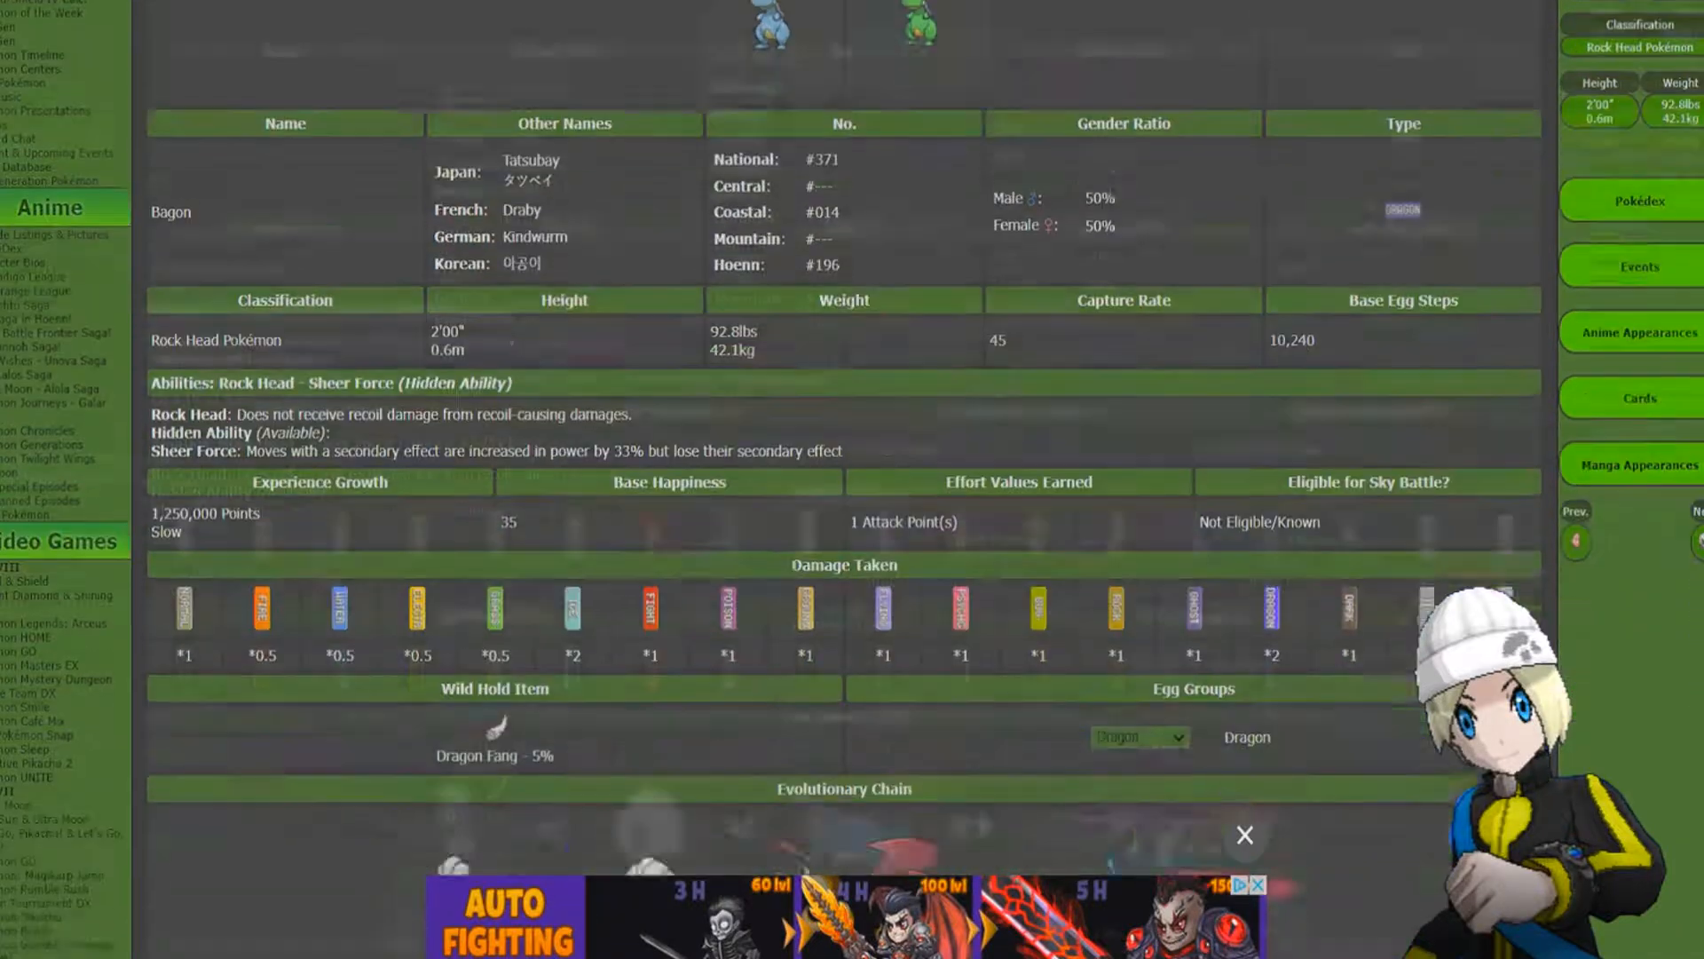
{"action": "scroll", "coordinate": [845, 480], "scroll_direction": "down", "scroll_amount": 5}
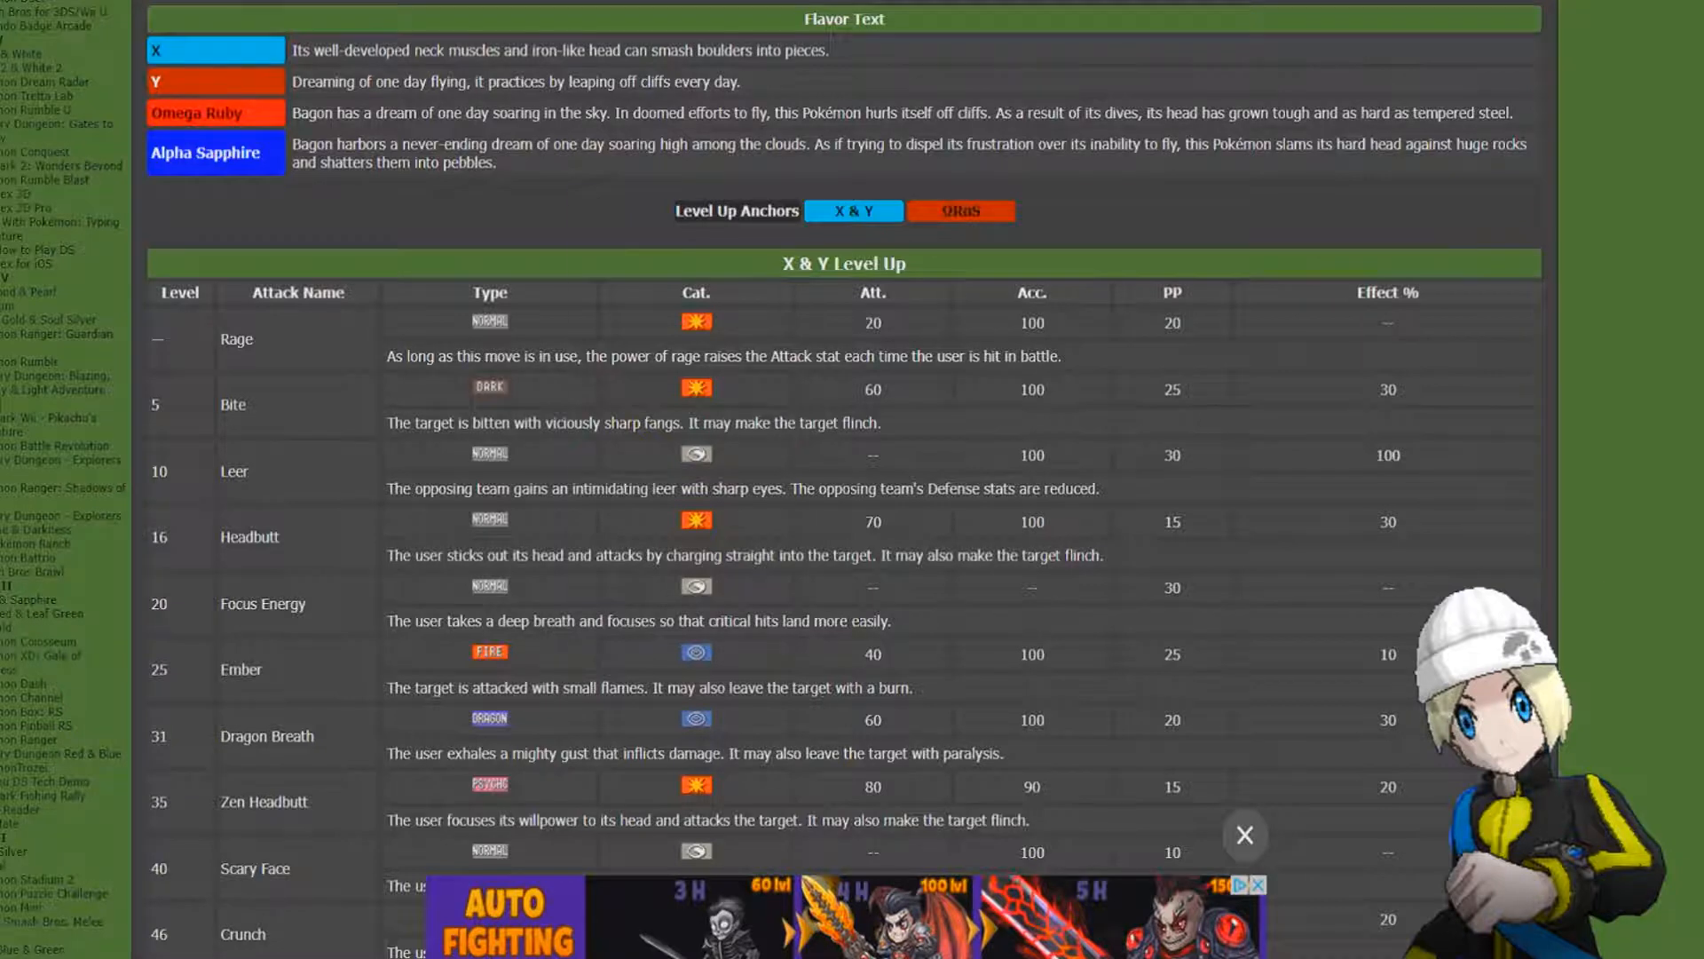
{"action": "key", "text": "alt+Tab"}
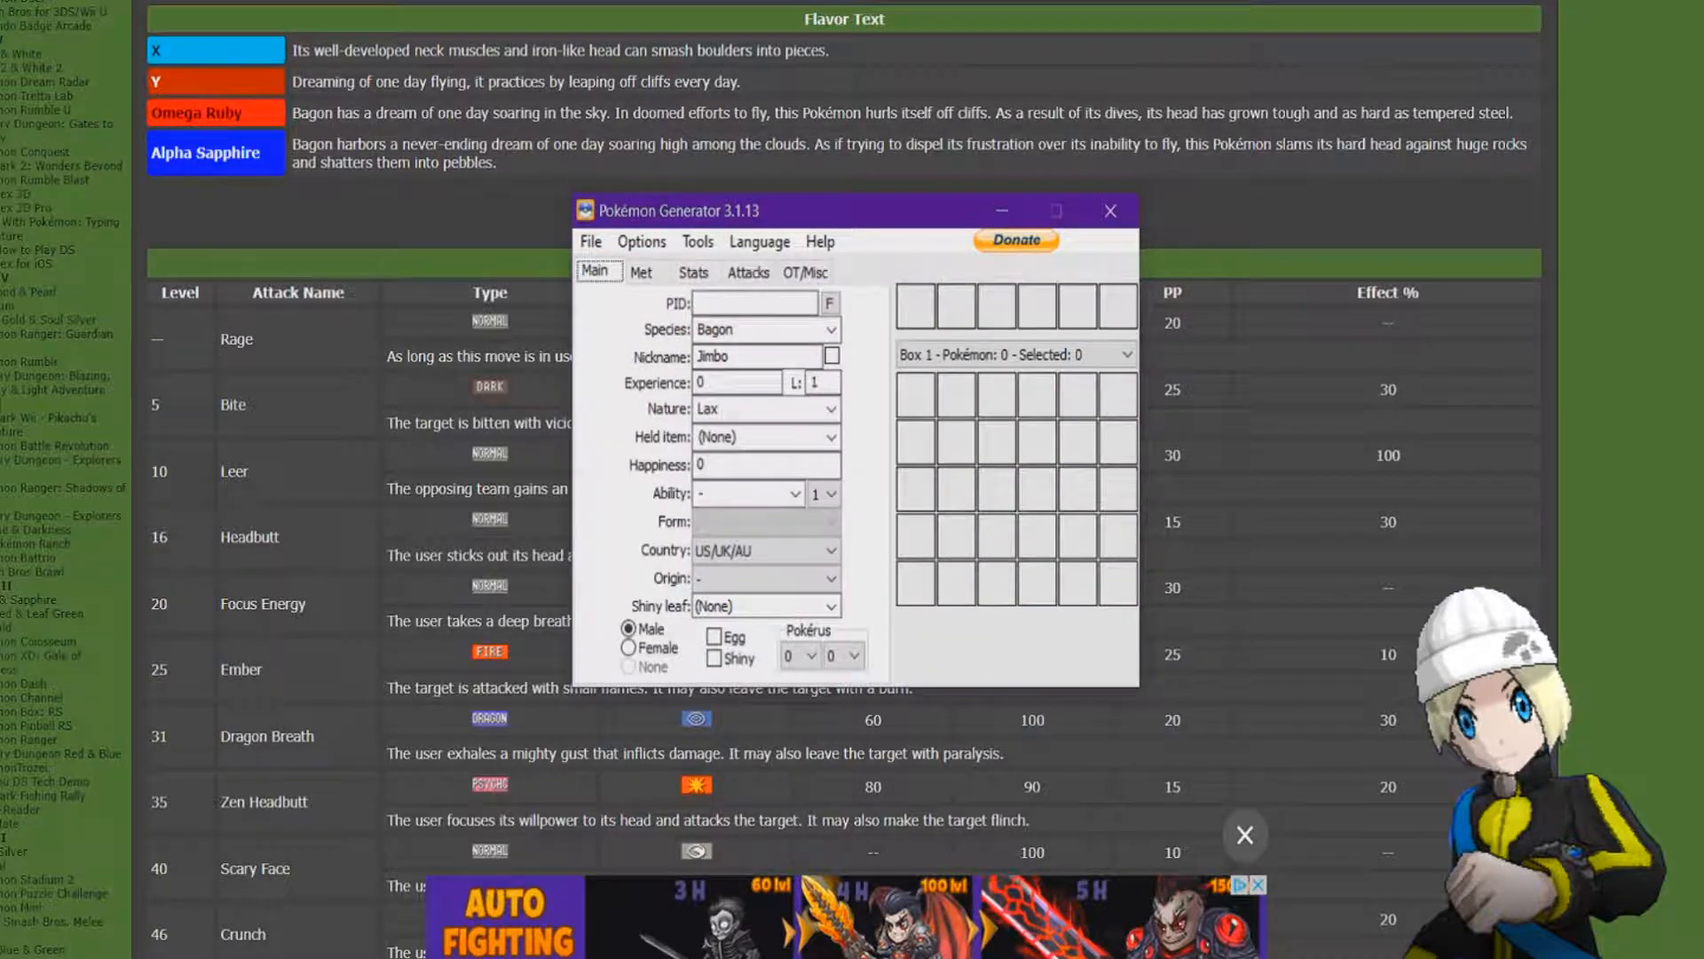
Try to set the Pokémon's ability to Sheer Force, and clear the entry.
{"action": "left_click", "coordinate": [795, 494]}
{"action": "left_click", "coordinate": [796, 495]}
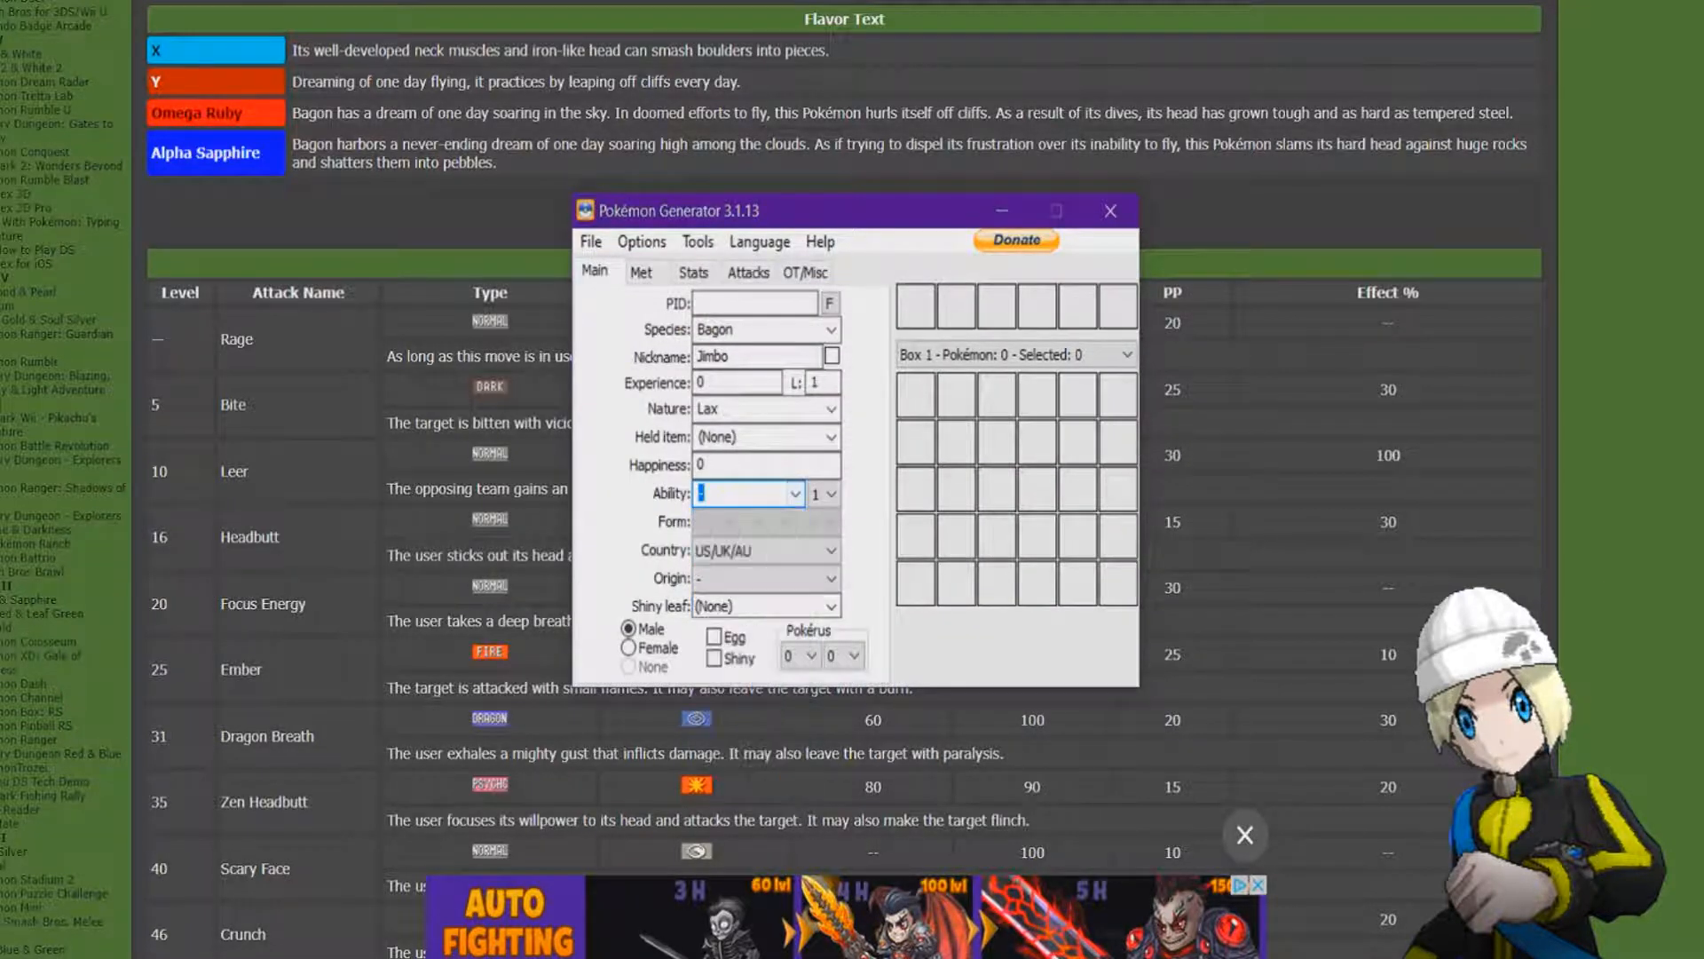
{"action": "type", "text": "Sheer force"}
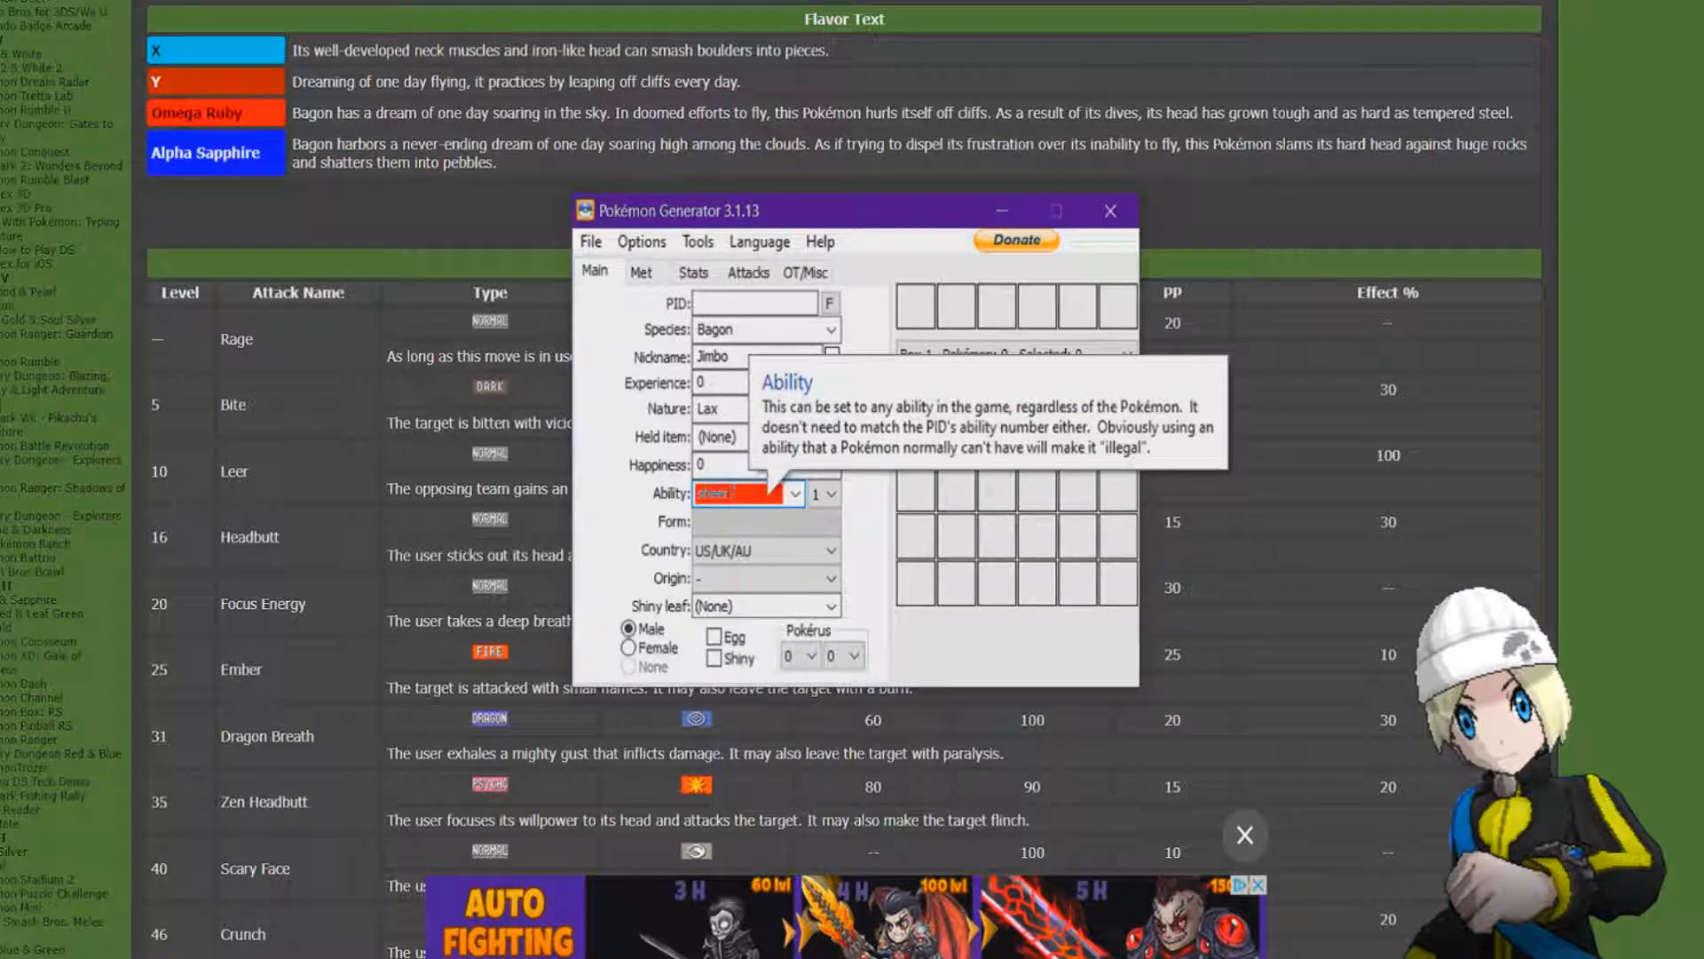
{"action": "key", "text": "BackSpace"}
{"action": "key", "text": "BackSpace"}
{"action": "key", "text": "BackSpace"}
{"action": "key", "text": "BackSpace"}
{"action": "key", "text": "BackSpace"}
{"action": "key", "text": "BackSpace"}
{"action": "key", "text": "BackSpace"}
{"action": "key", "text": "BackSpace"}
{"action": "key", "text": "BackSpace"}
{"action": "key", "text": "BackSpace"}
{"action": "key", "text": "BackSpace"}
Set the Pokémon's ability to Rock Head after checking the abilities listed in Bagon's Pokédex entry.
{"action": "left_click", "coordinate": [795, 493]}
{"action": "scroll", "coordinate": [742, 581], "scroll_direction": "down", "scroll_amount": 8}
{"action": "scroll", "coordinate": [742, 581], "scroll_direction": "down", "scroll_amount": 20}
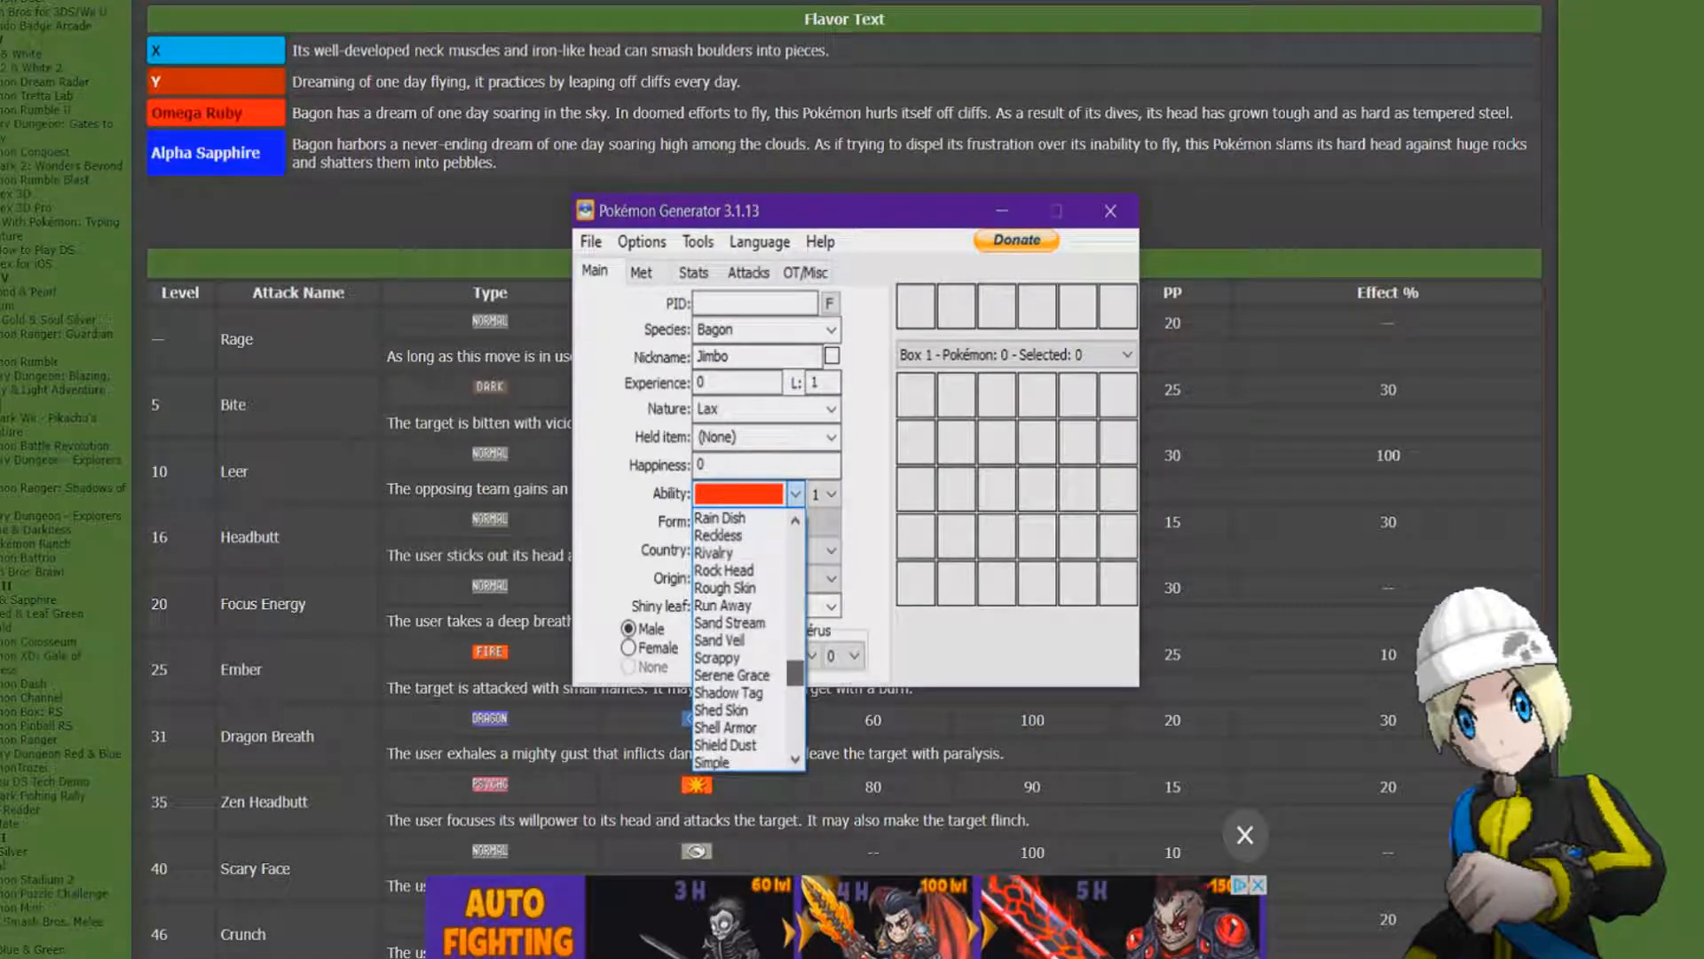
{"action": "left_click_drag", "start_coordinate": [795, 672], "coordinate": [795, 682]}
{"action": "scroll", "coordinate": [888, 764], "scroll_direction": "up", "scroll_amount": 6}
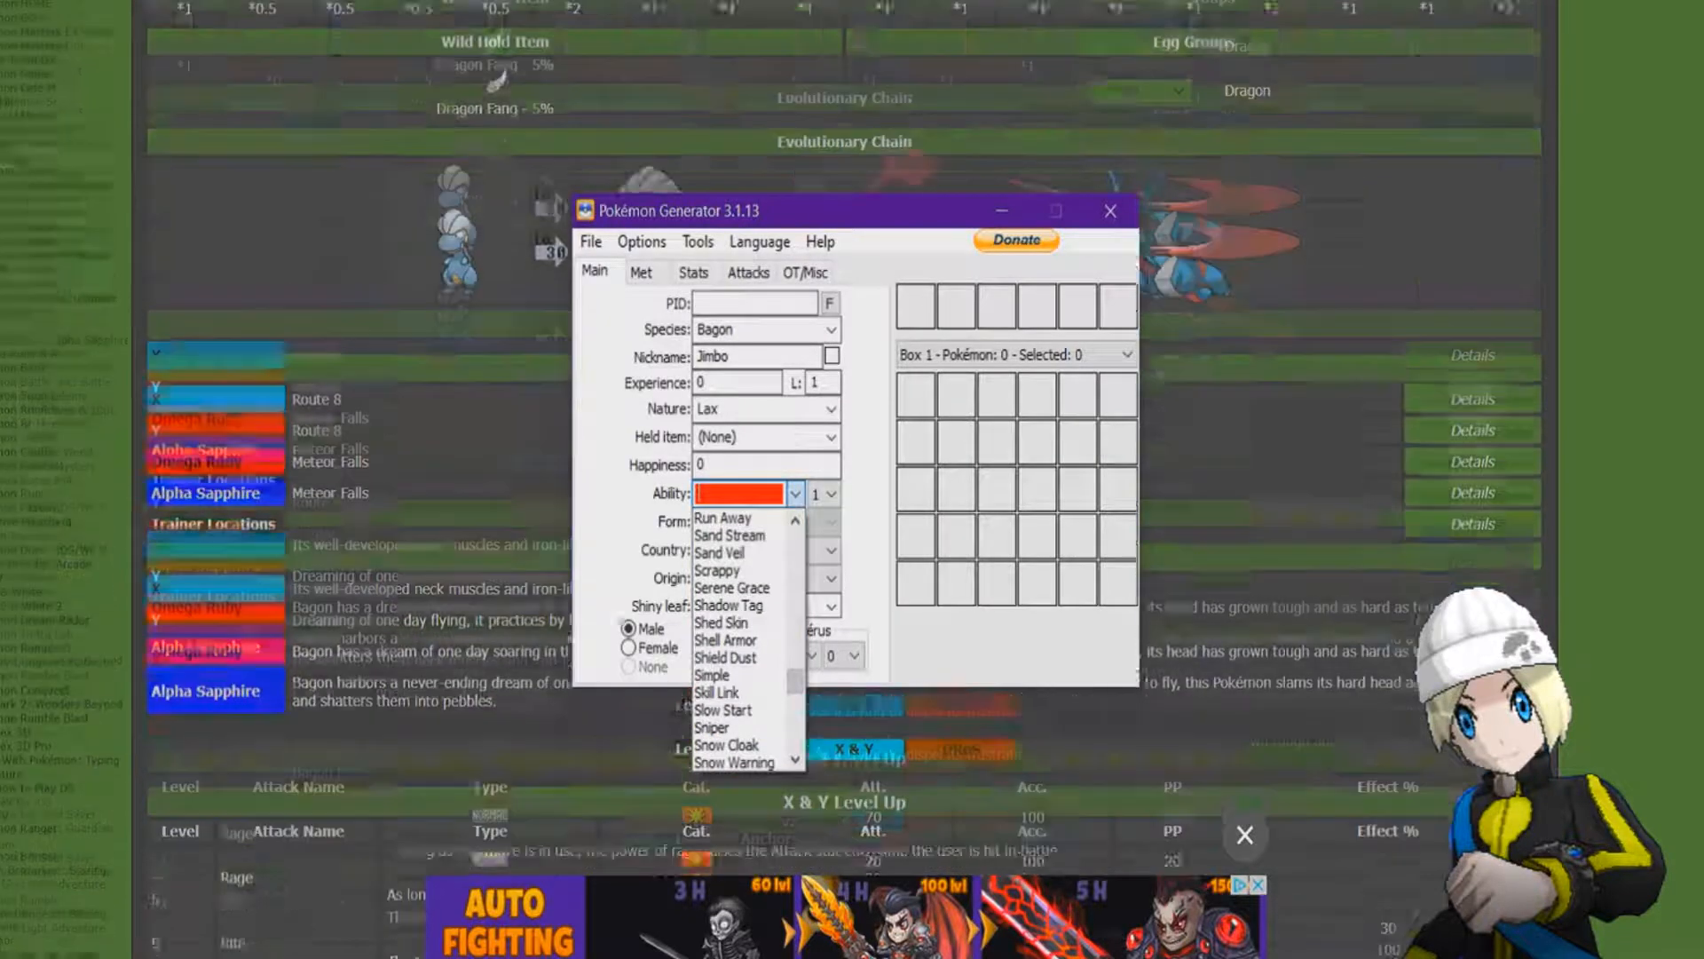
{"action": "scroll", "coordinate": [888, 763], "scroll_direction": "up", "scroll_amount": 4}
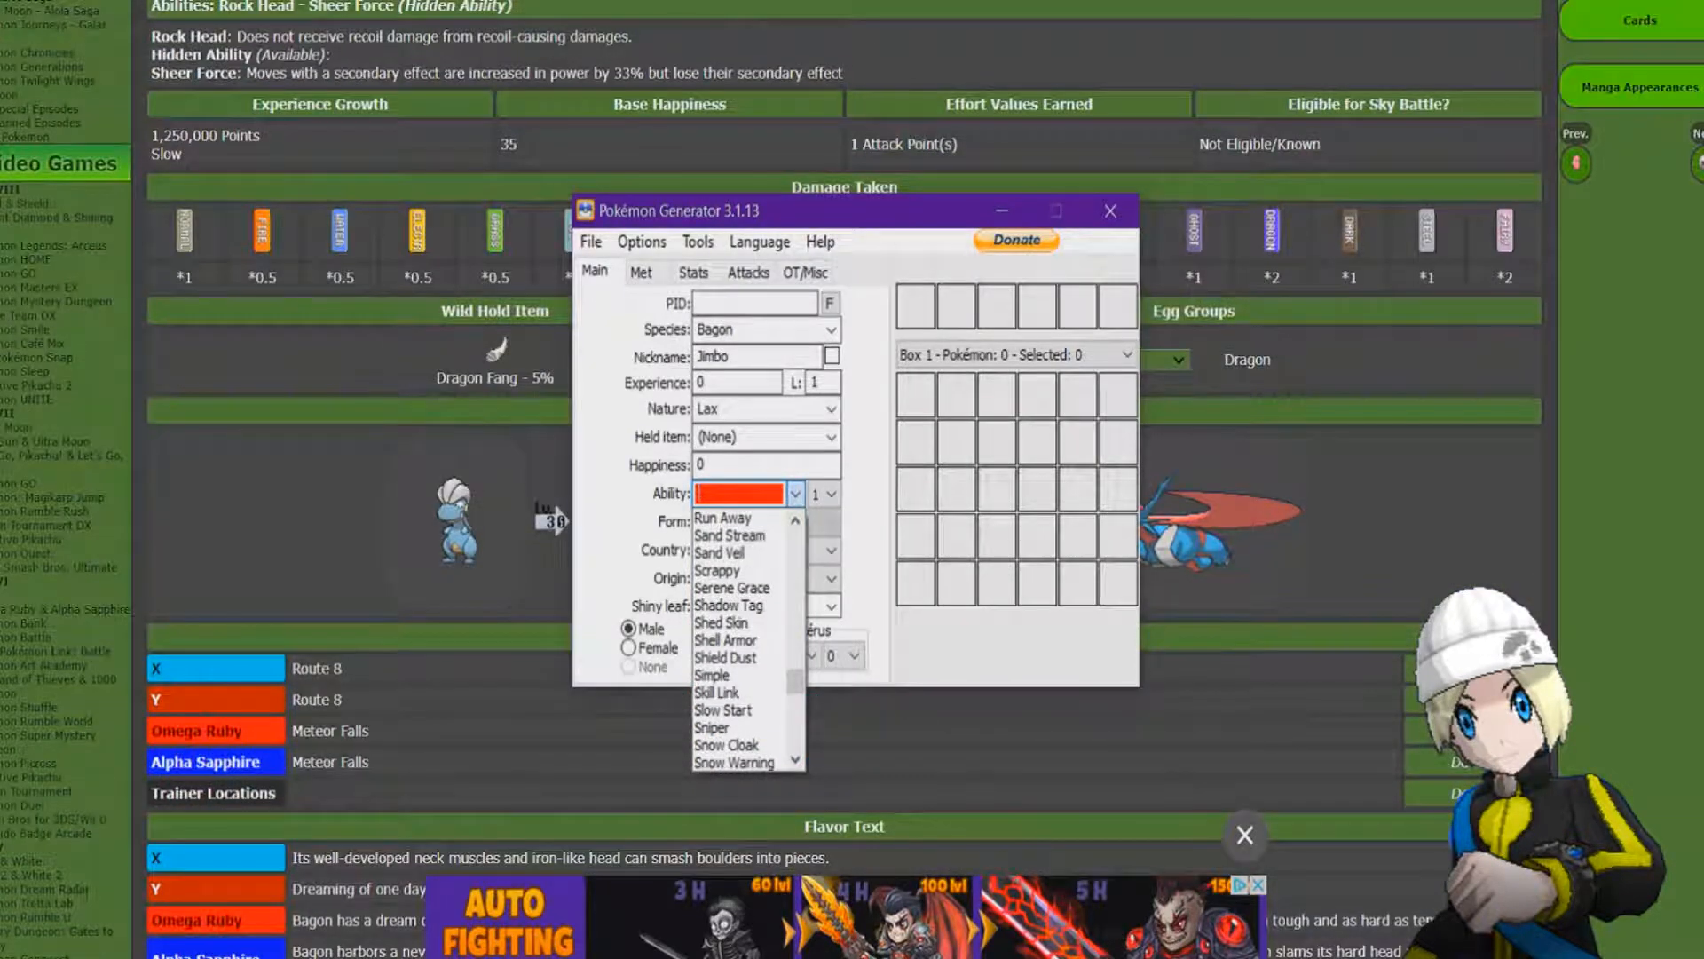
{"action": "scroll", "coordinate": [746, 591], "scroll_direction": "up", "scroll_amount": 1}
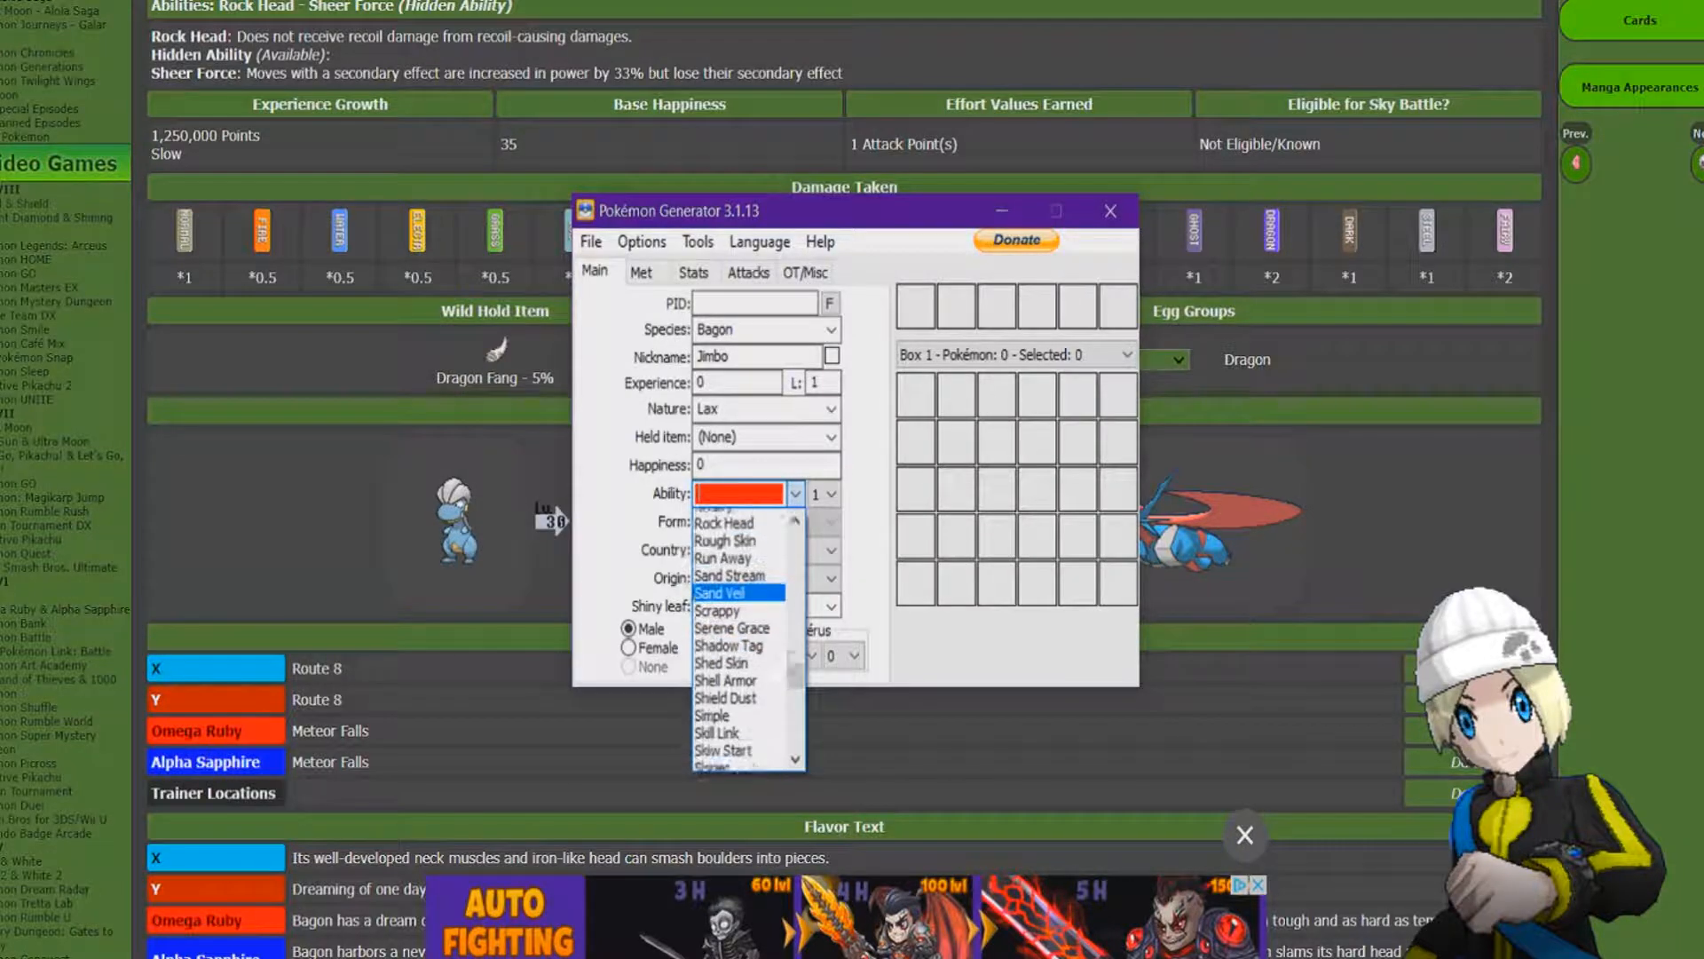
{"action": "left_click", "coordinate": [726, 535]}
{"action": "scroll", "coordinate": [887, 763], "scroll_direction": "down", "scroll_amount": 8}
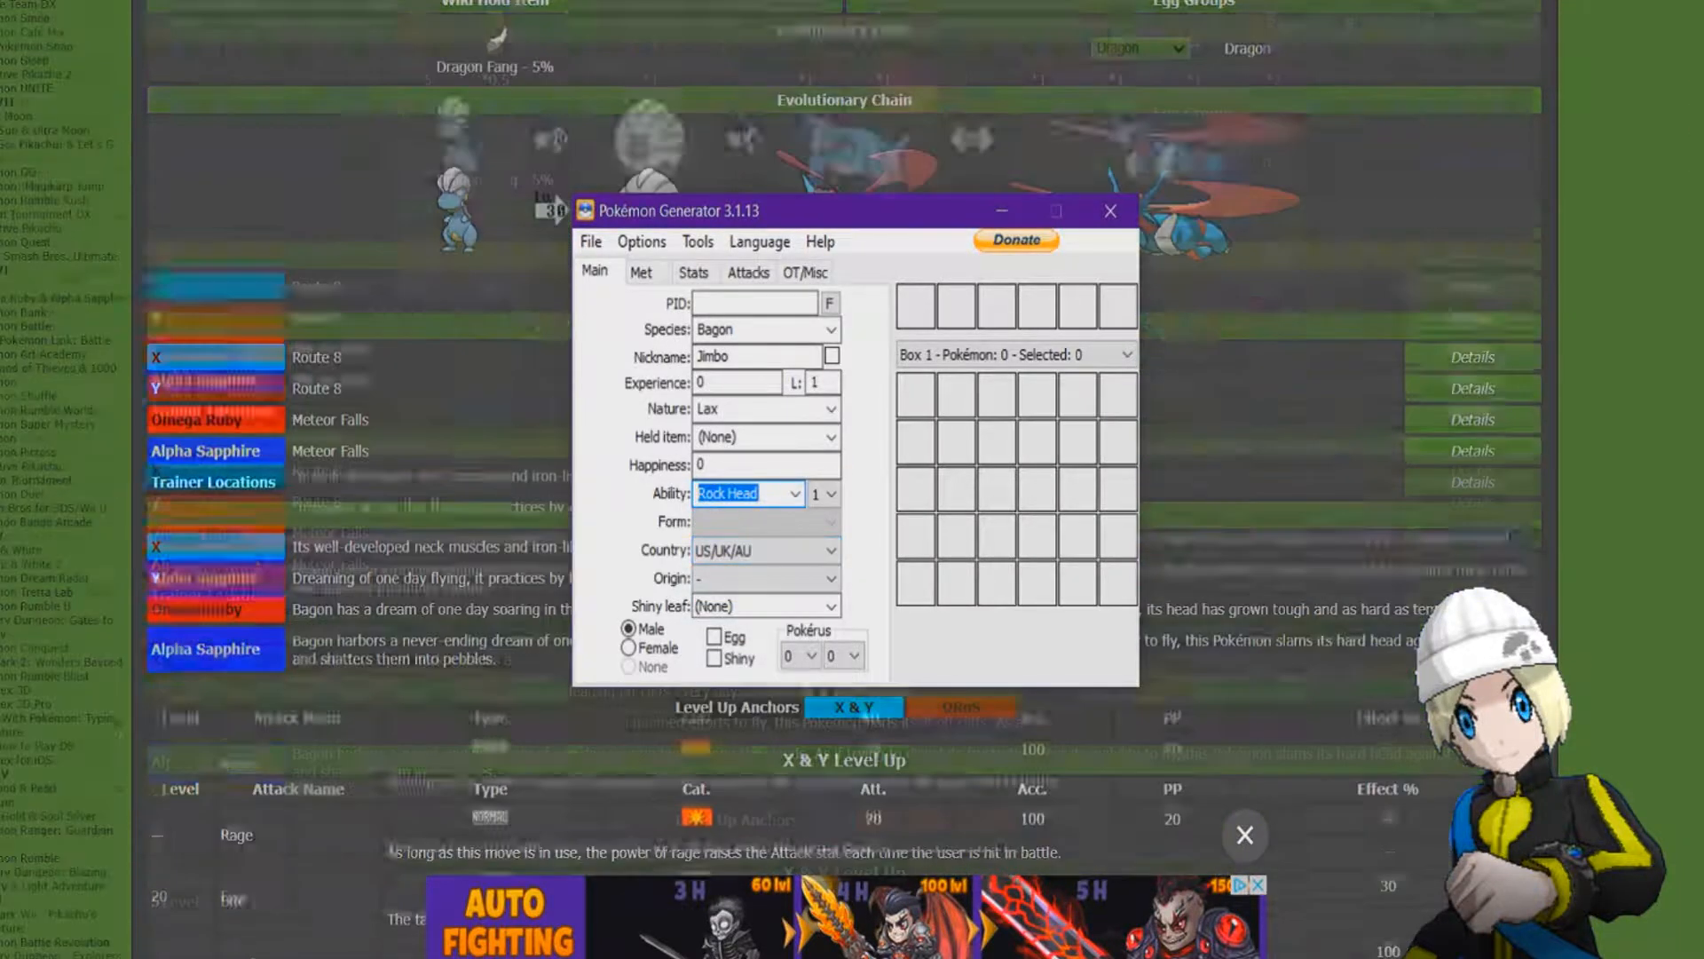
{"action": "scroll", "coordinate": [888, 763], "scroll_direction": "down", "scroll_amount": 2}
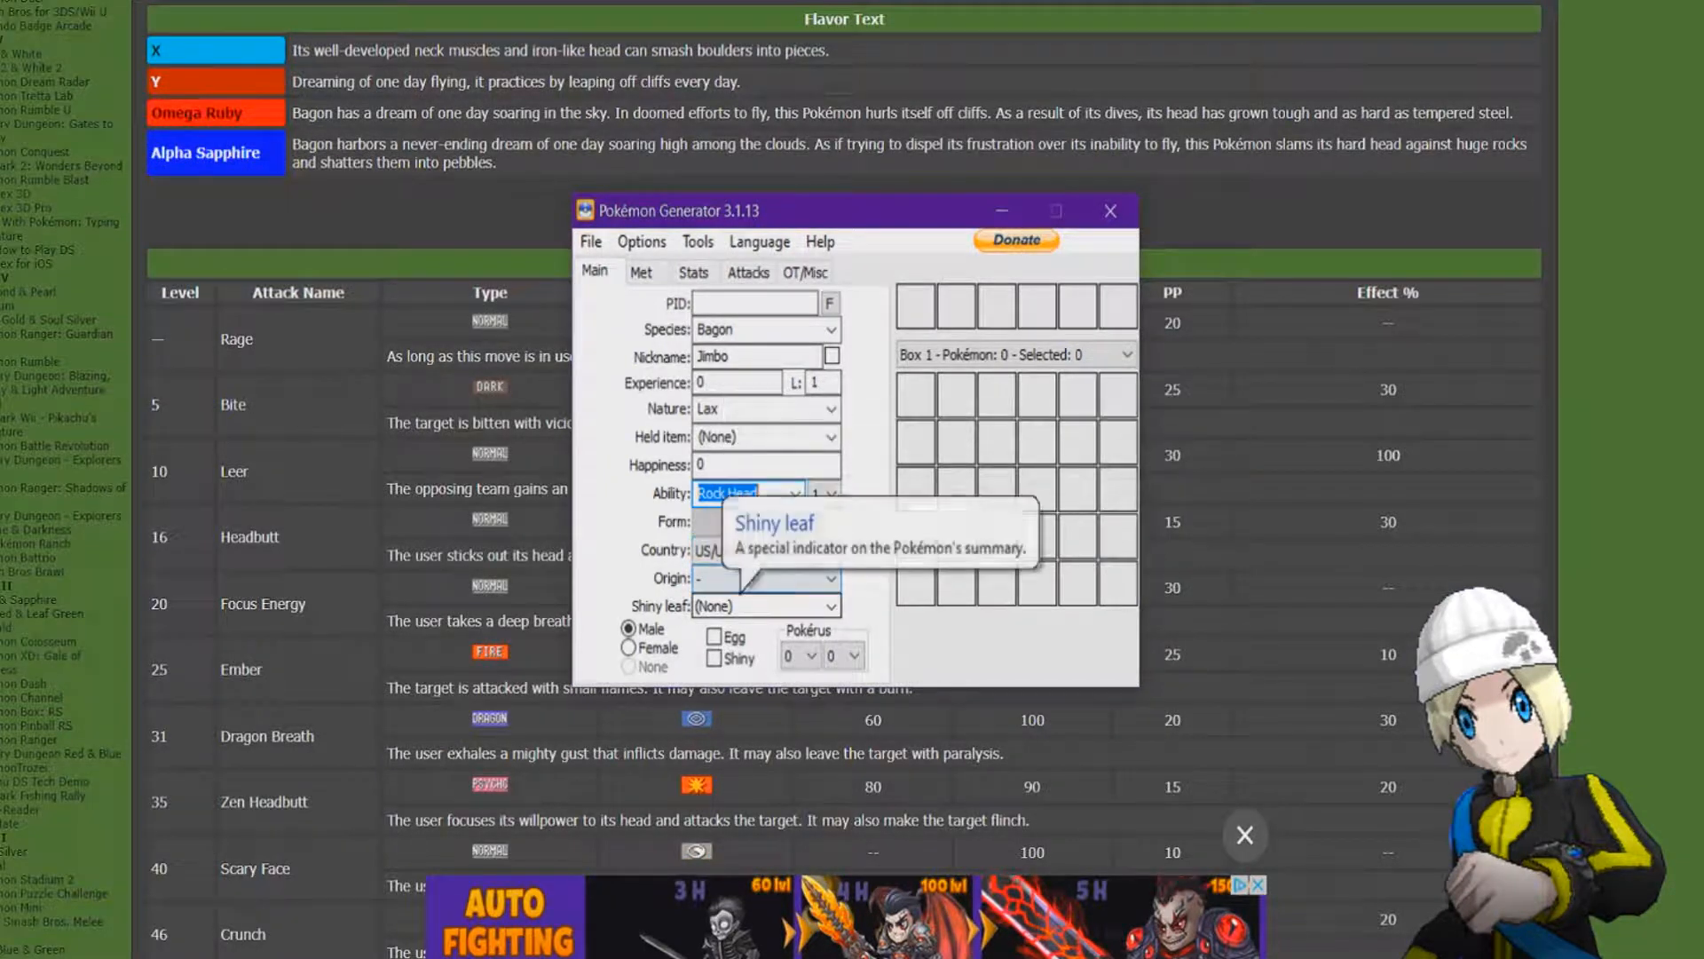
Leave the origin game unset, set the gender to Female and mark the Pokémon as a shiny egg.
{"action": "left_click", "coordinate": [766, 578]}
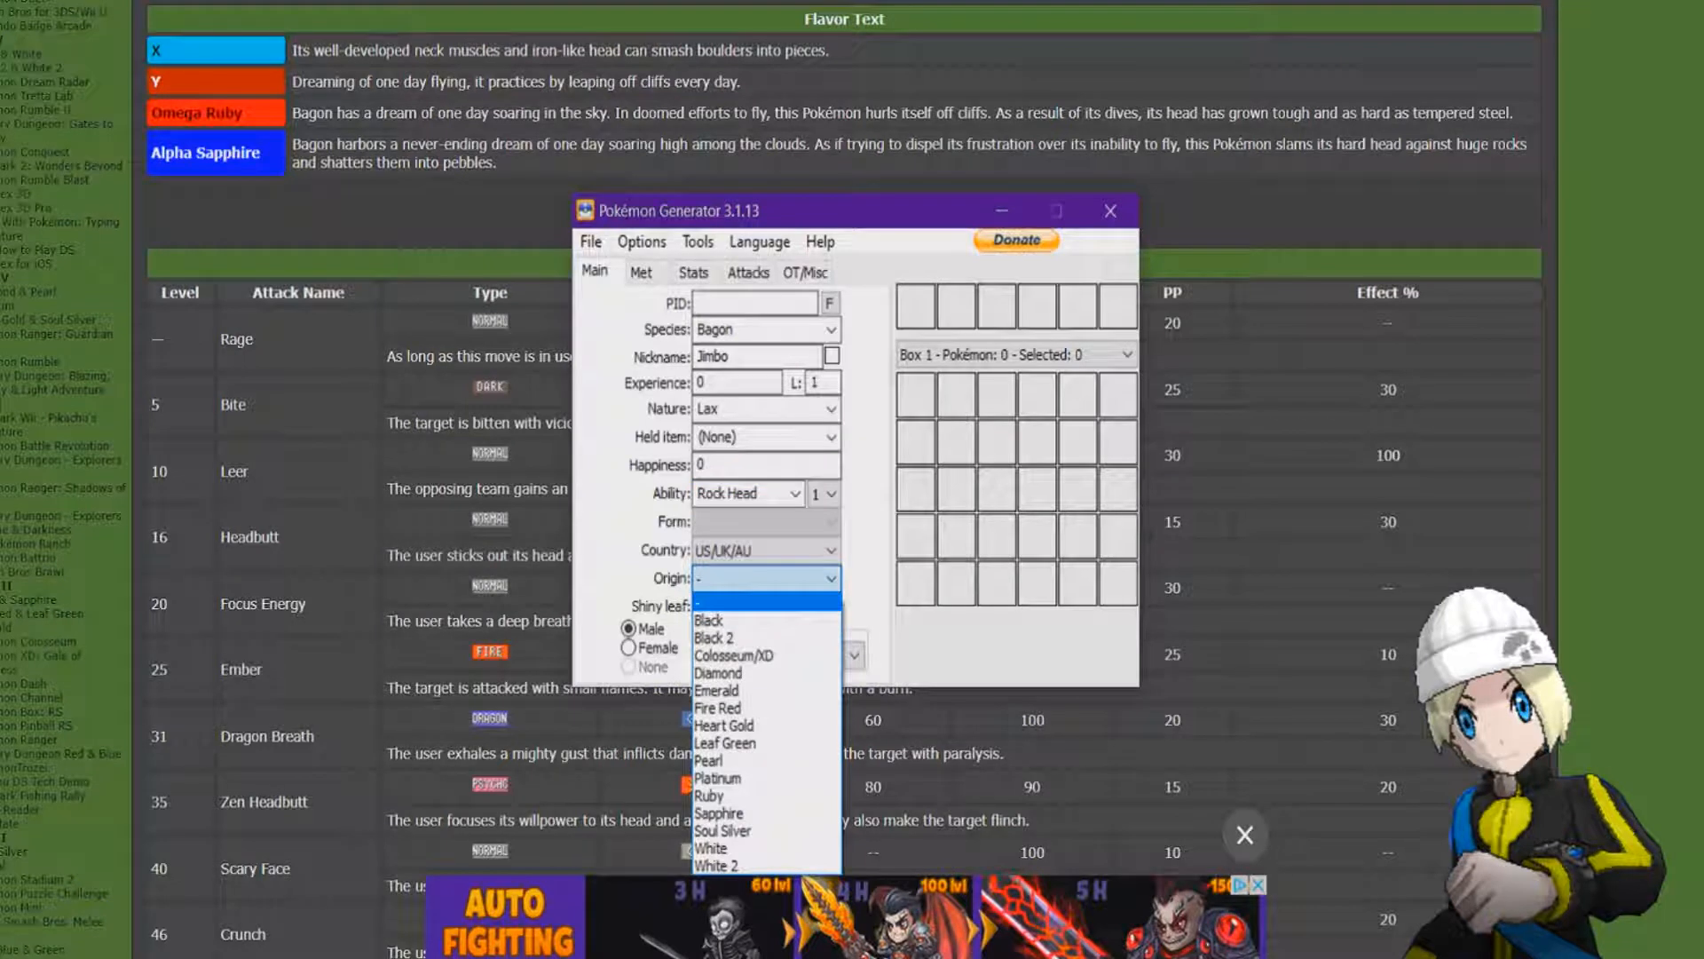
{"action": "left_click", "coordinate": [765, 577]}
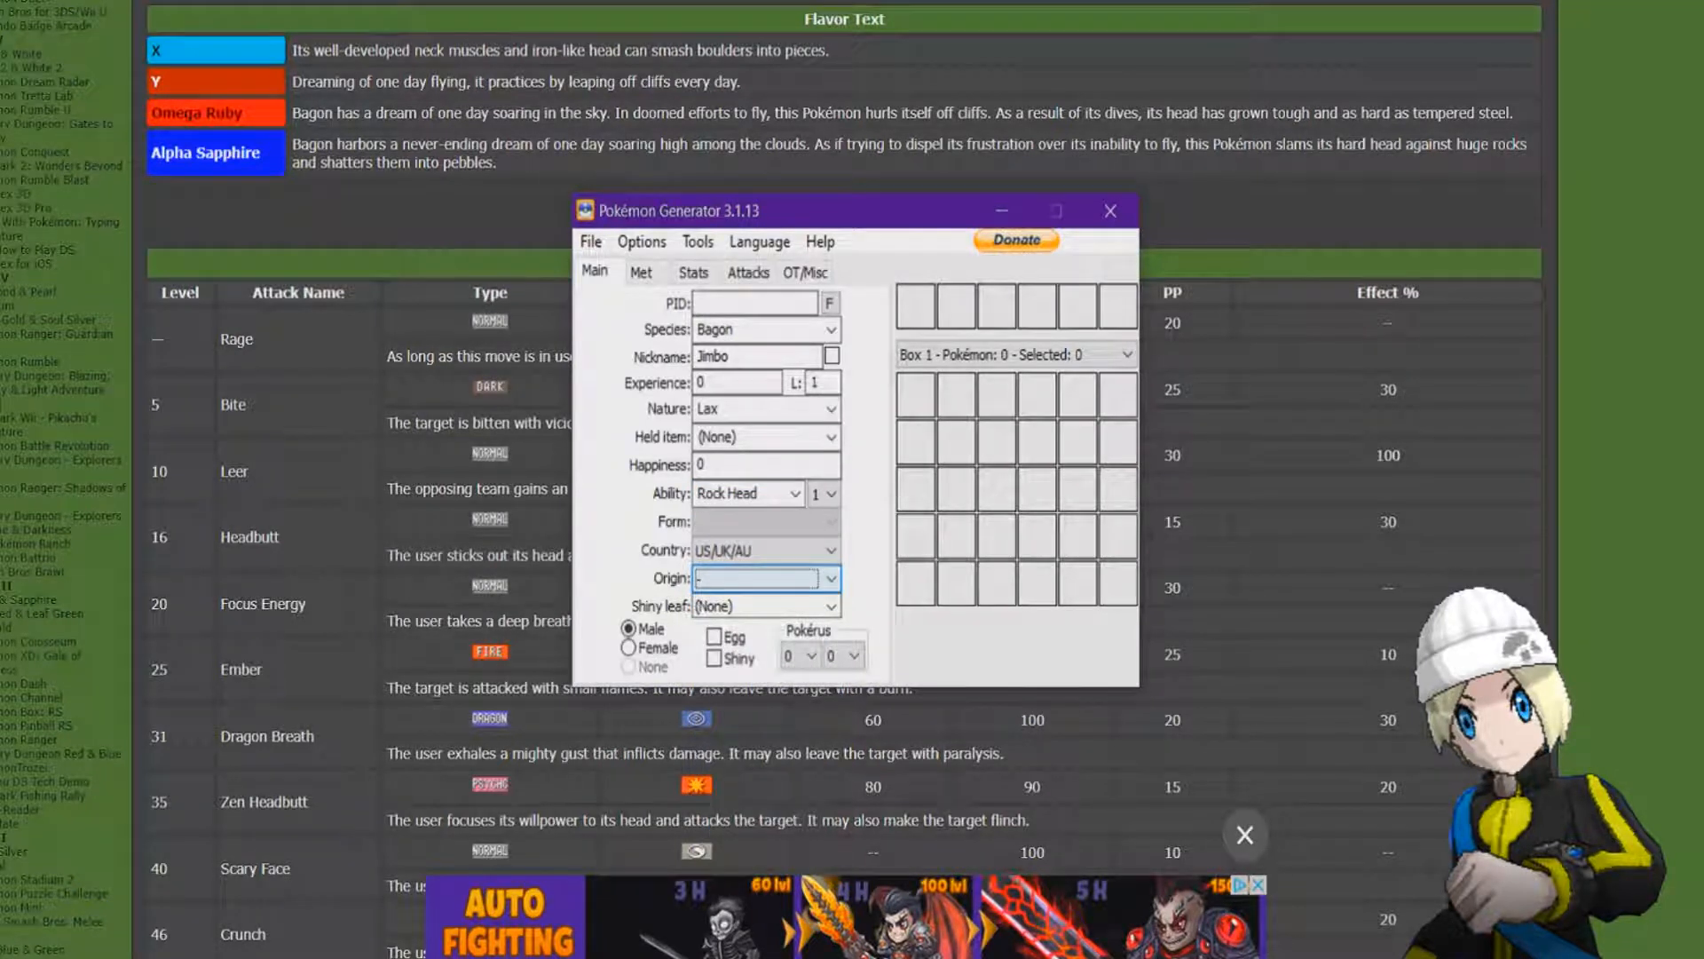
{"action": "left_click", "coordinate": [630, 648]}
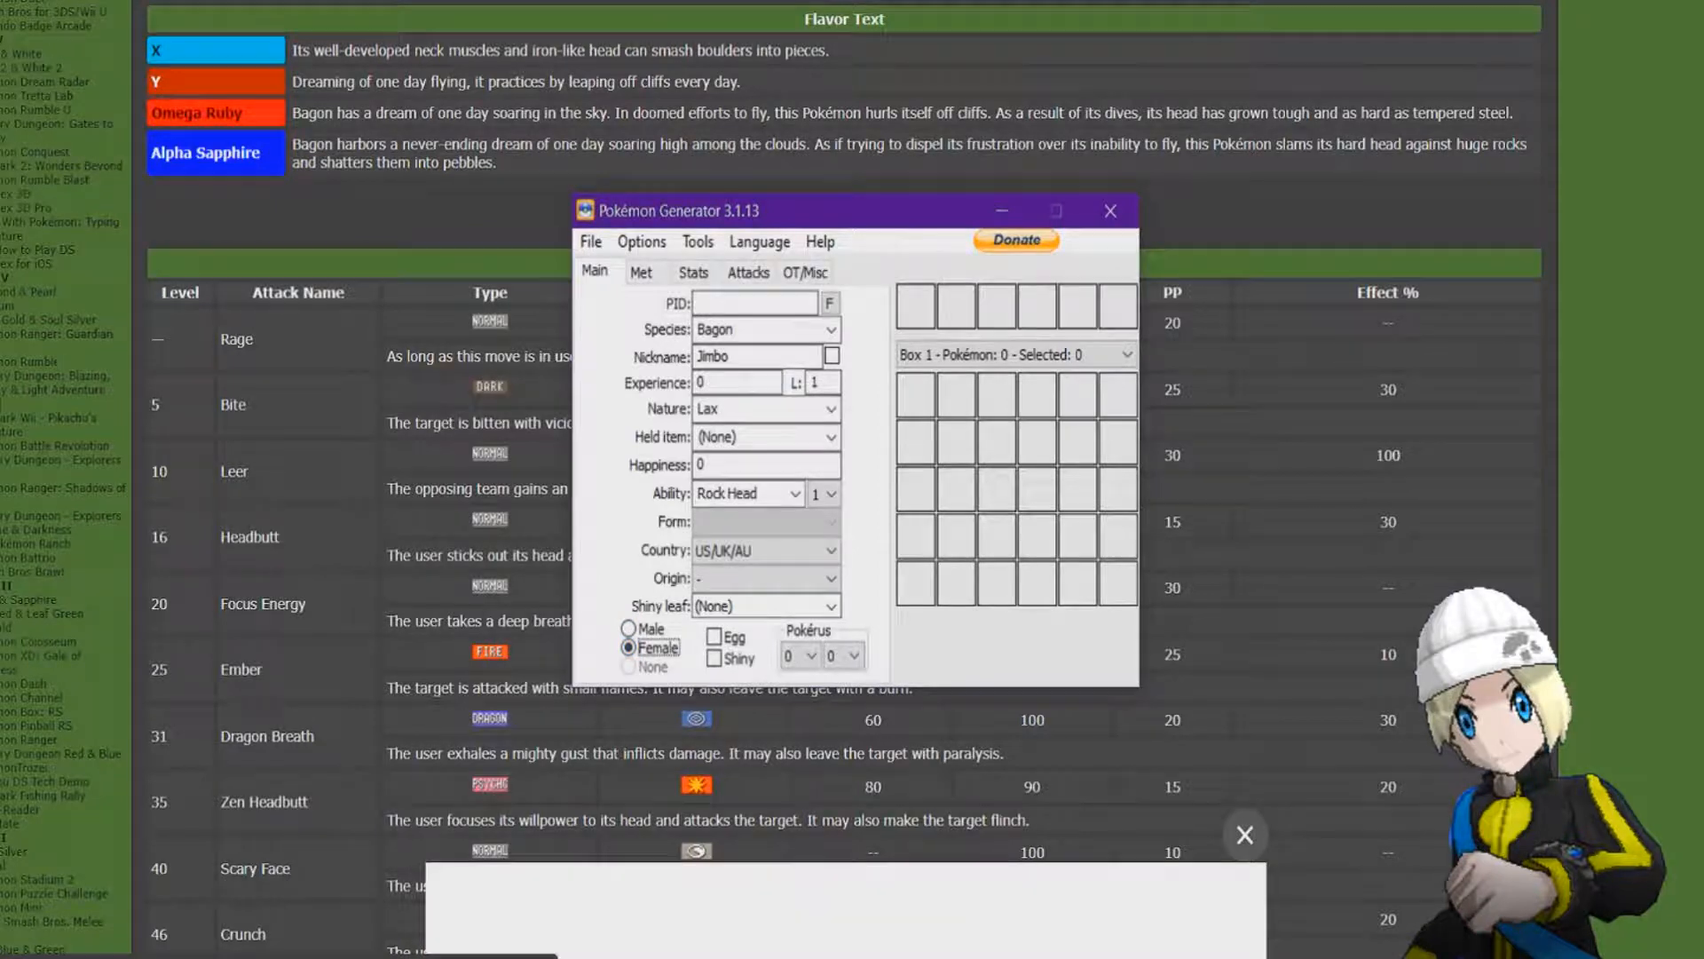
{"action": "left_click", "coordinate": [714, 637]}
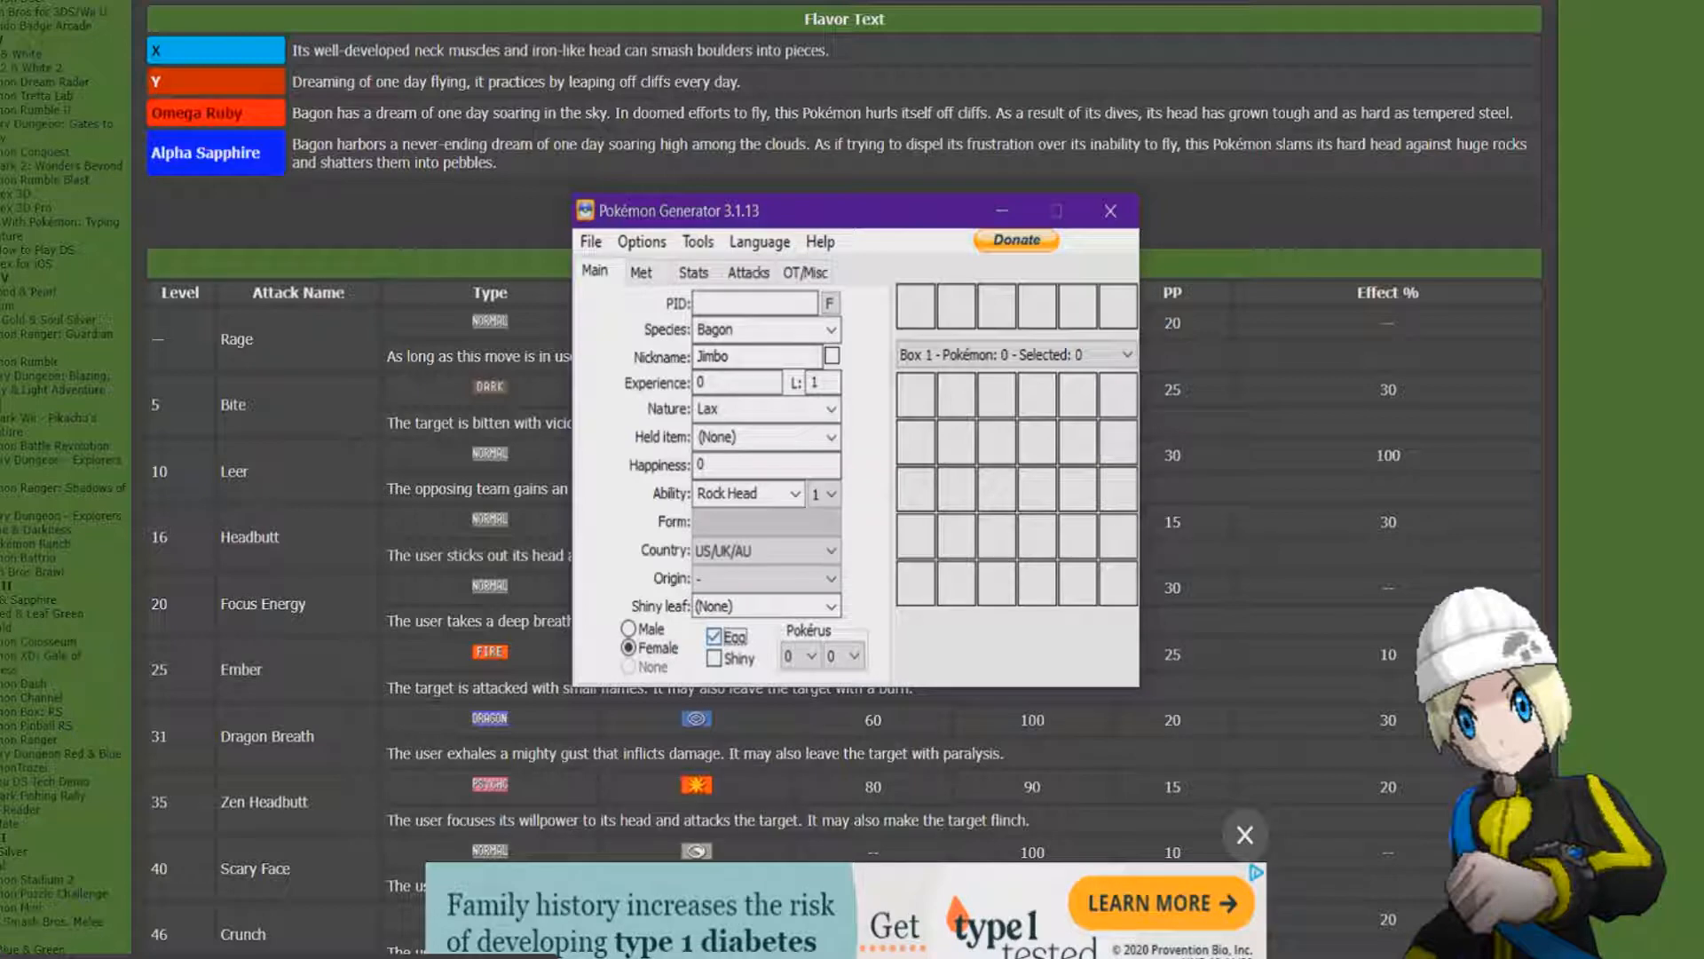
{"action": "left_click", "coordinate": [715, 657]}
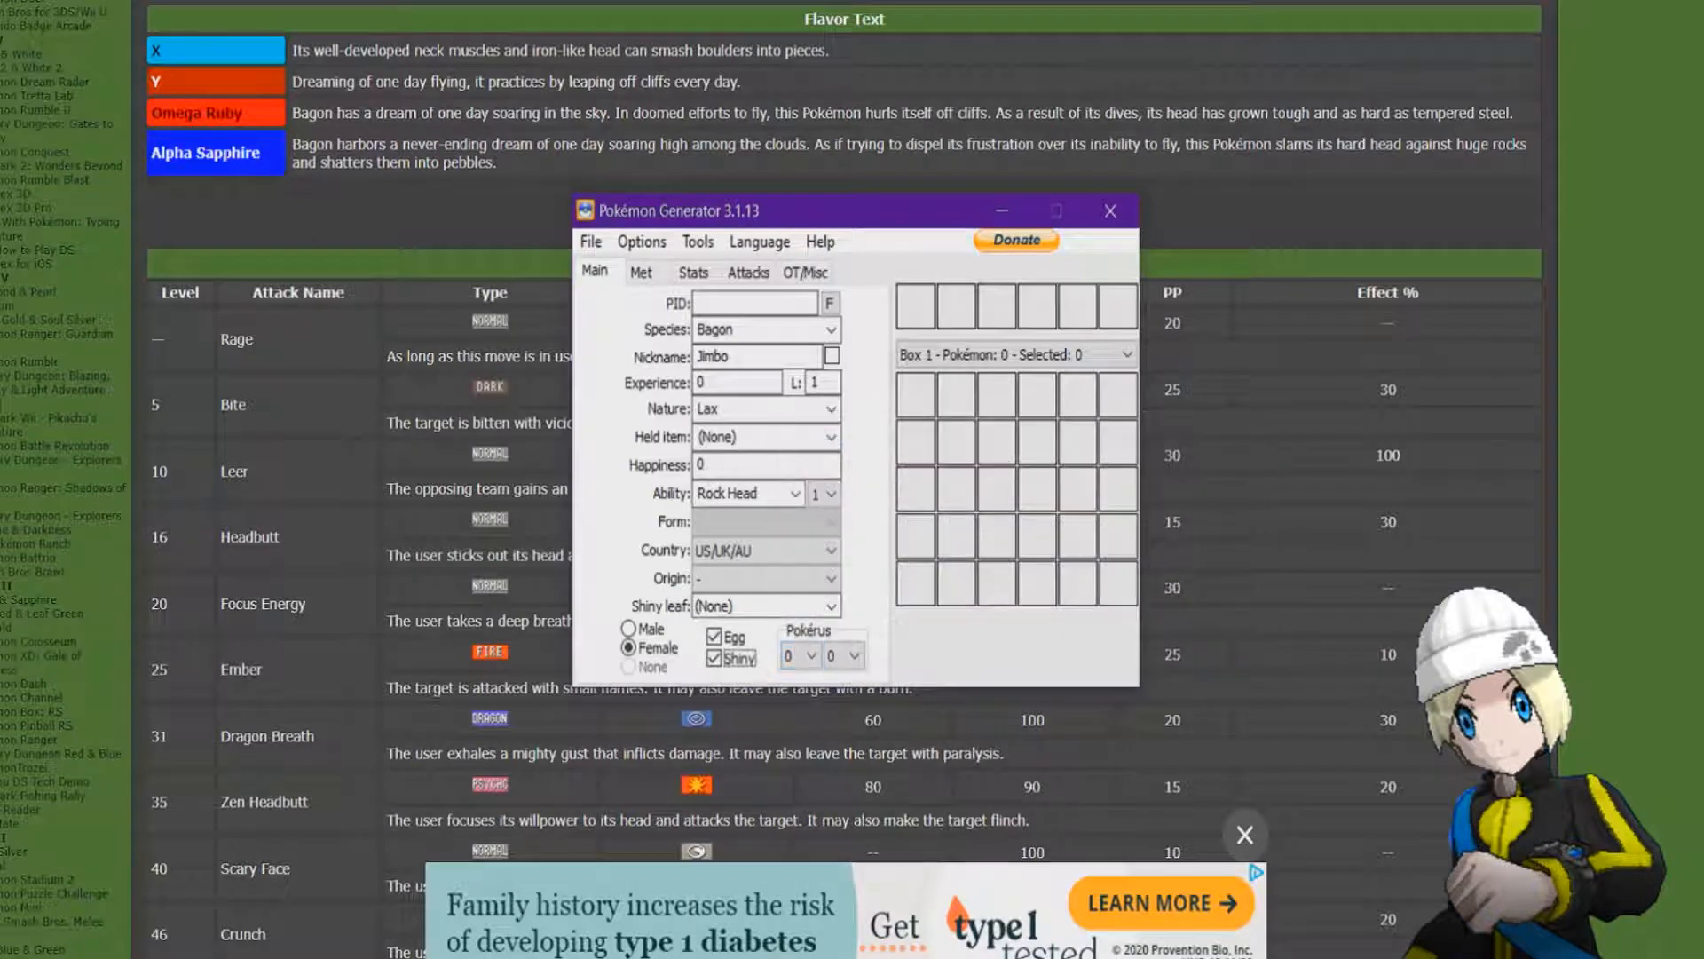
In the met details, set the location to Celestic Town and the ball to Luxury Ball.
{"action": "left_click", "coordinate": [641, 271]}
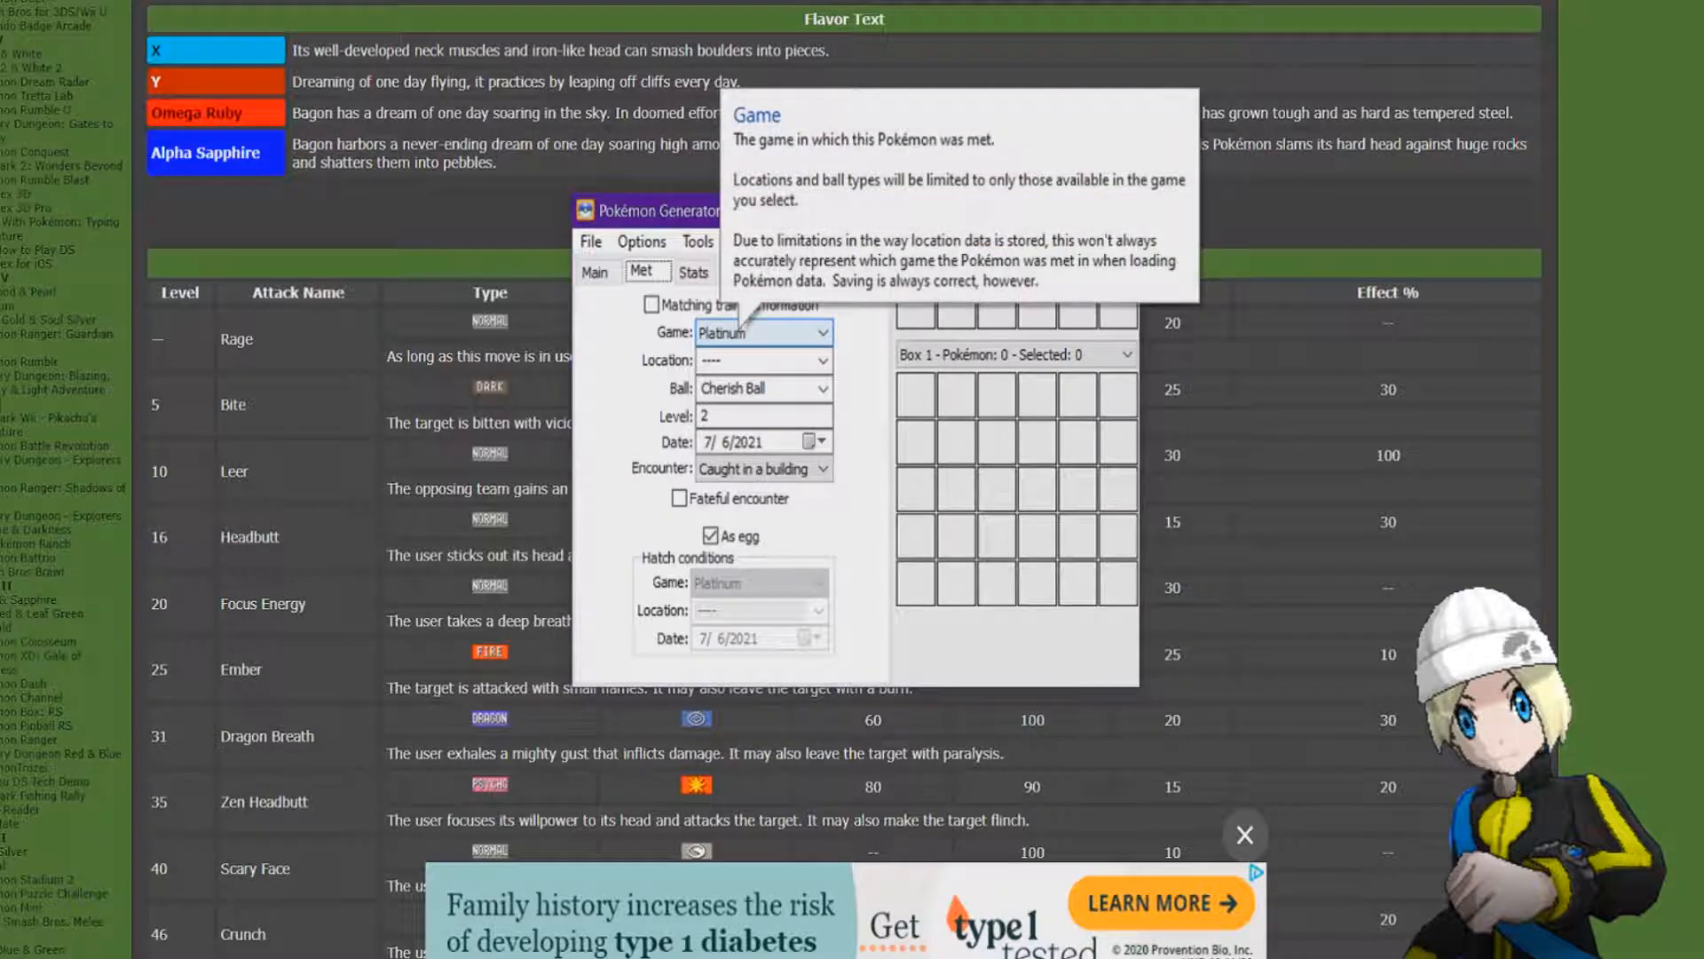
{"action": "left_click", "coordinate": [822, 361]}
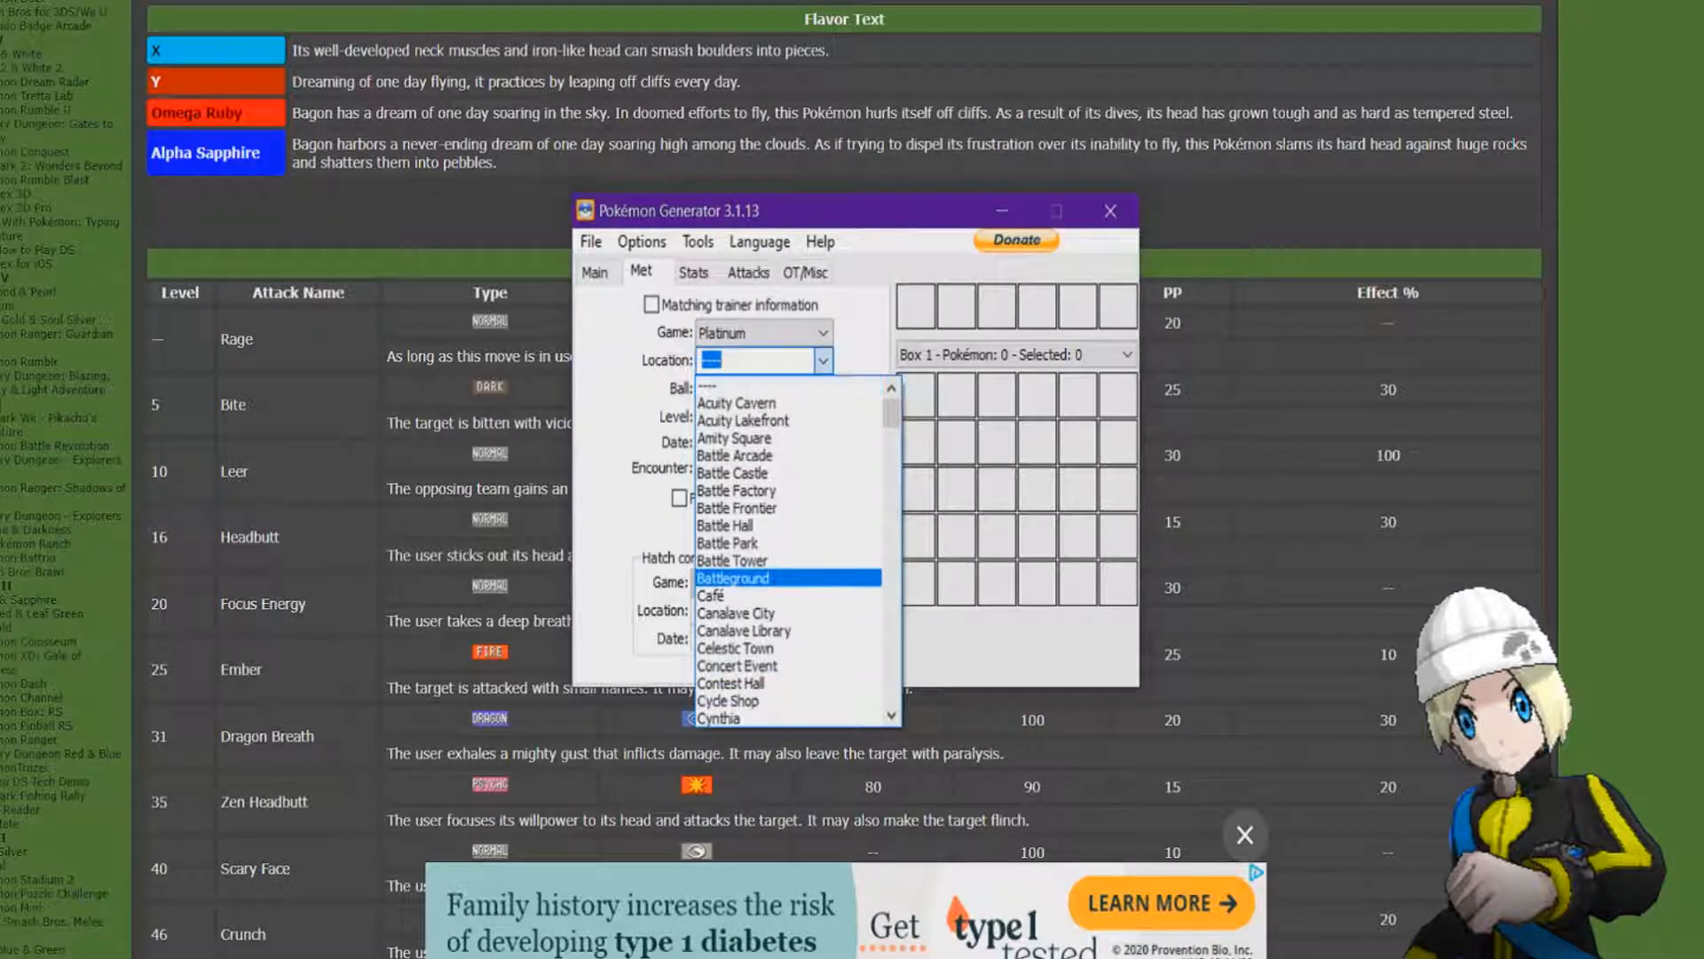
{"action": "left_click", "coordinate": [736, 649]}
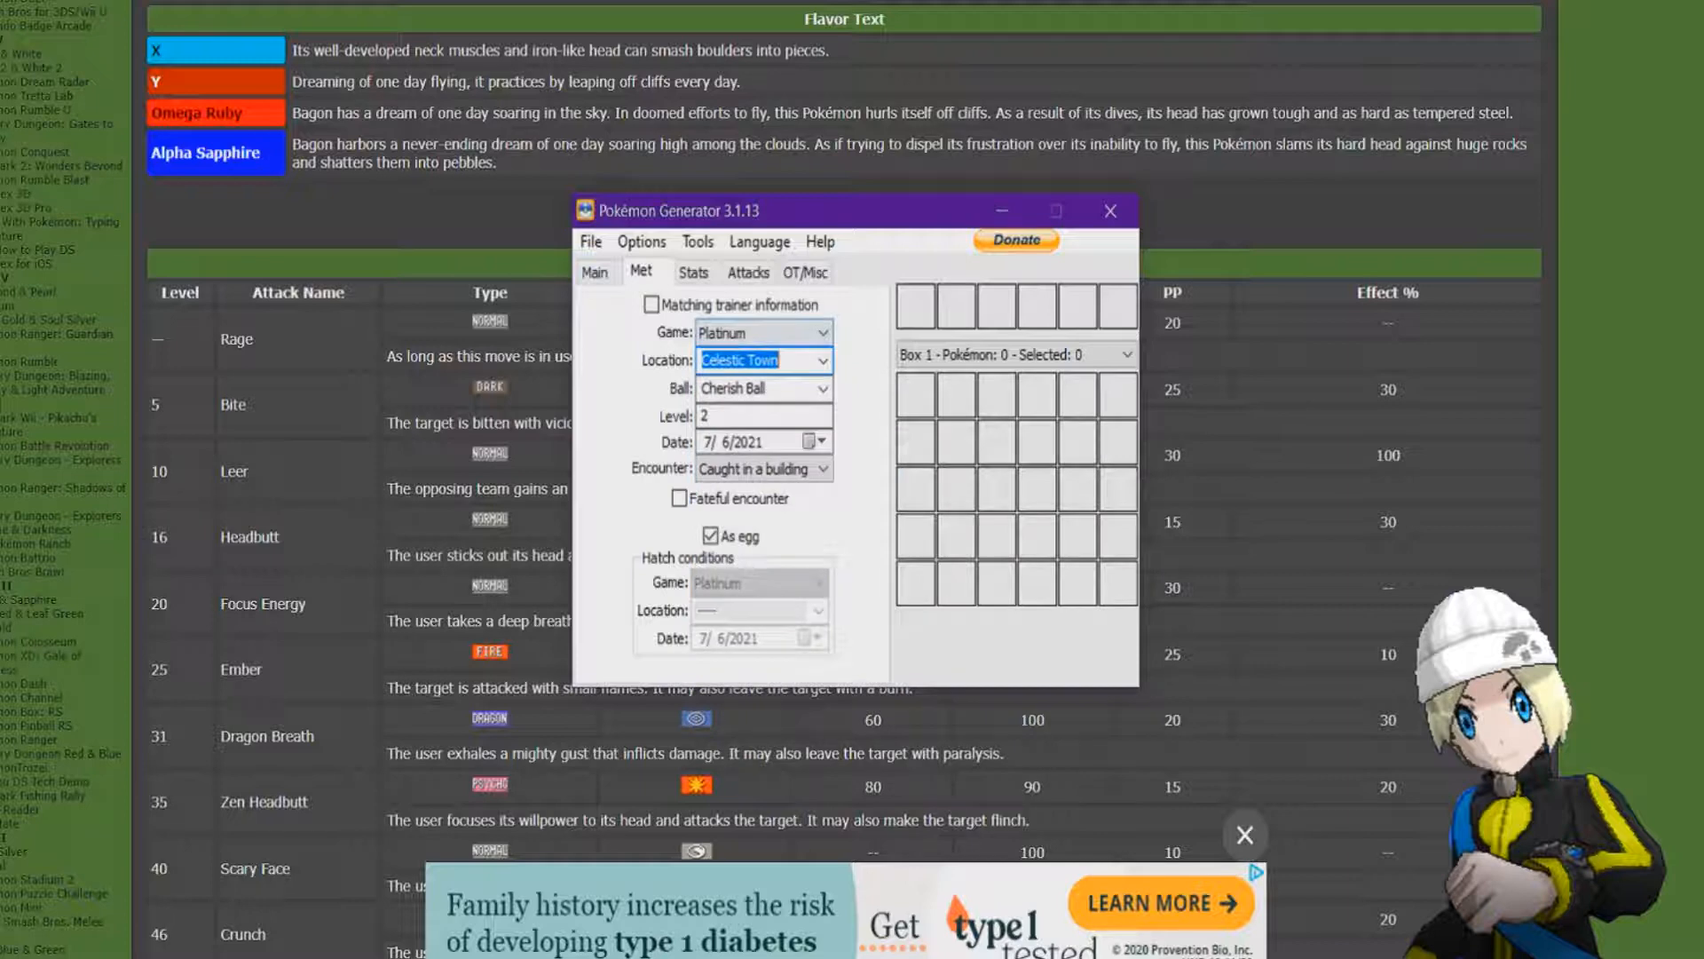
{"action": "left_click", "coordinate": [823, 389]}
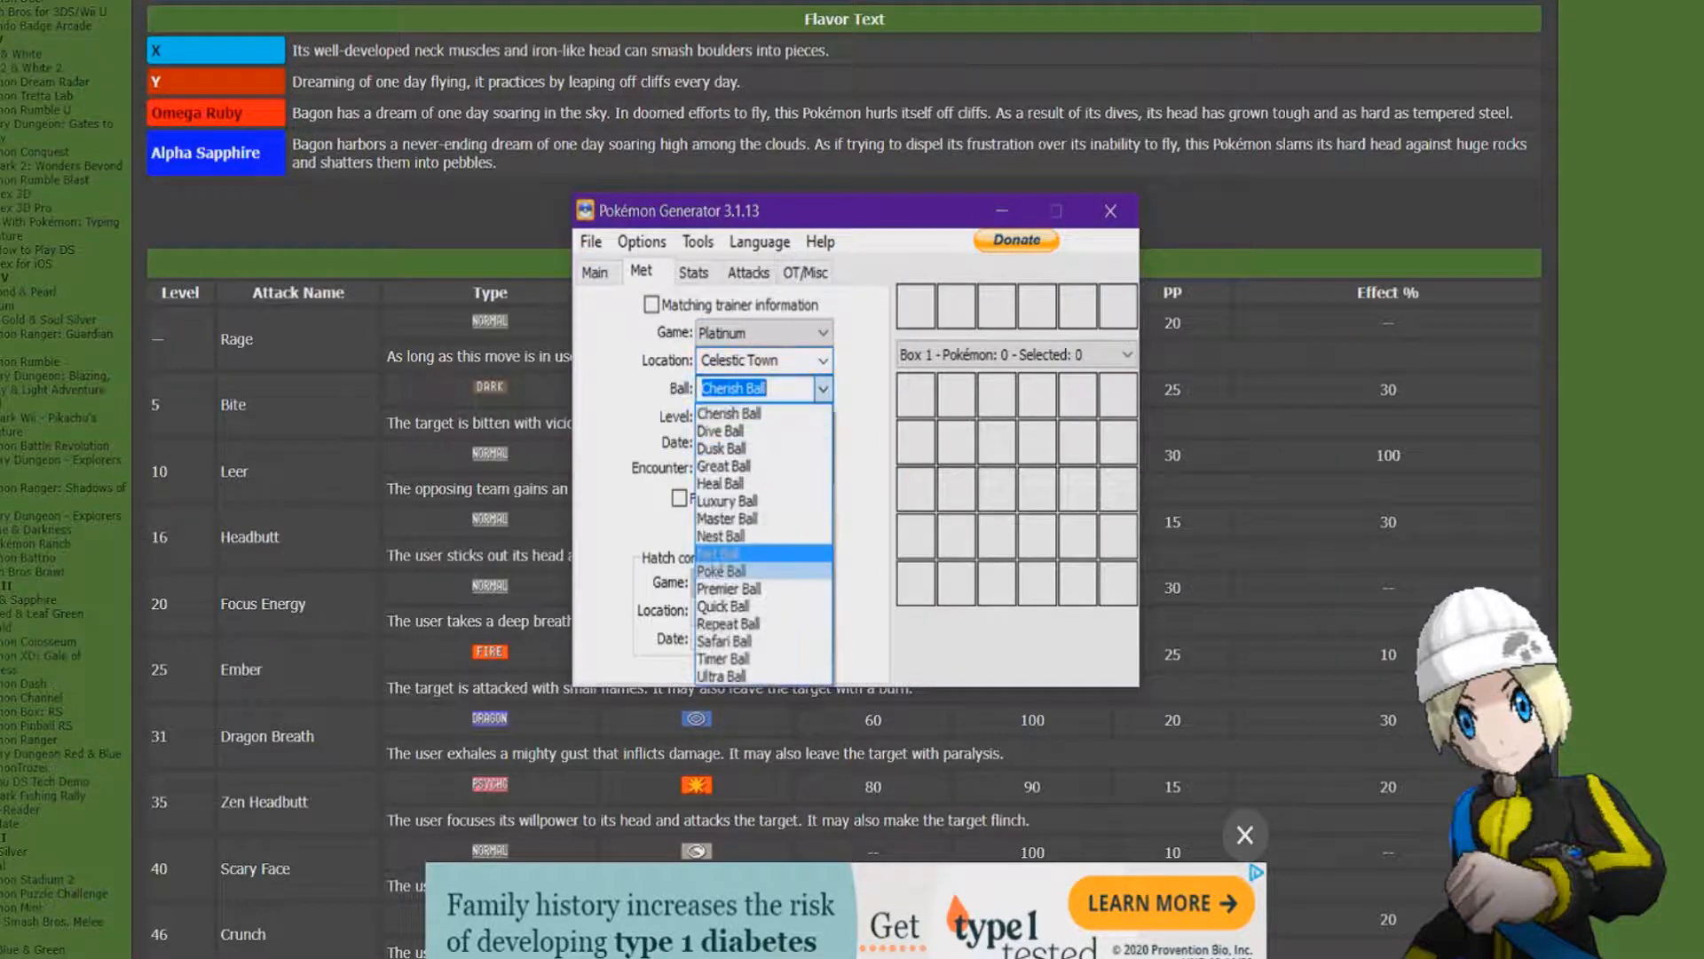
{"action": "left_click", "coordinate": [726, 501]}
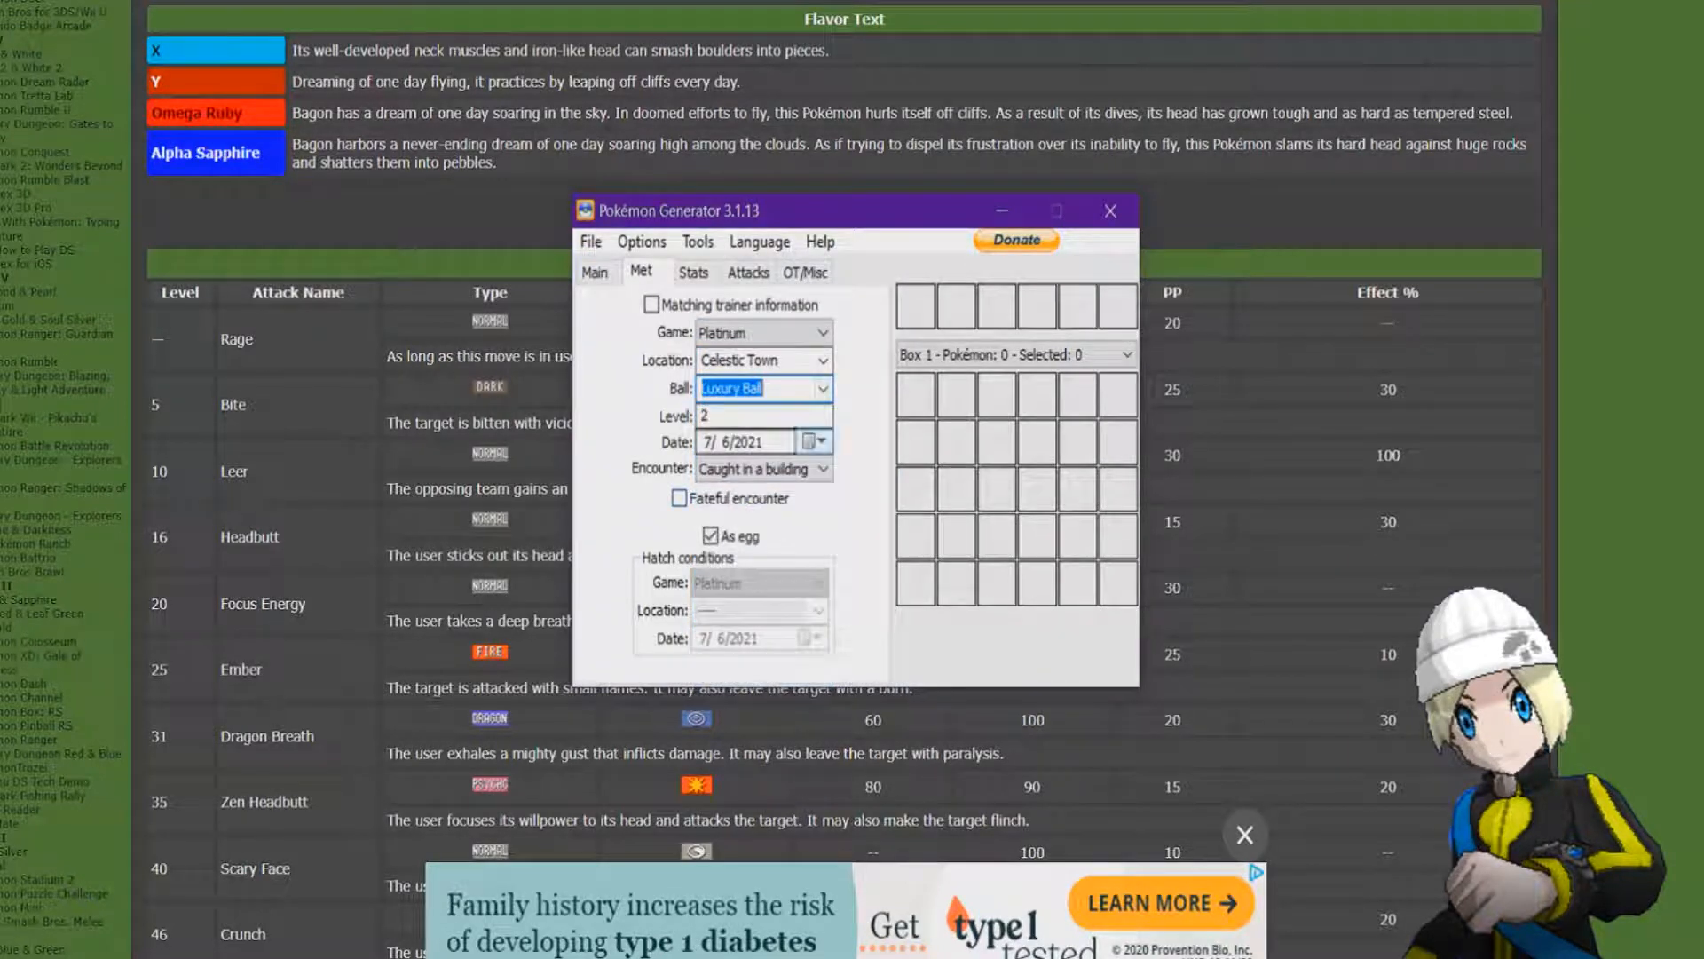
Set the met level to 1 and the encounter type to Distortion World.
{"action": "left_click", "coordinate": [806, 417]}
{"action": "key", "text": "BackSpace"}
{"action": "type", "text": "1"}
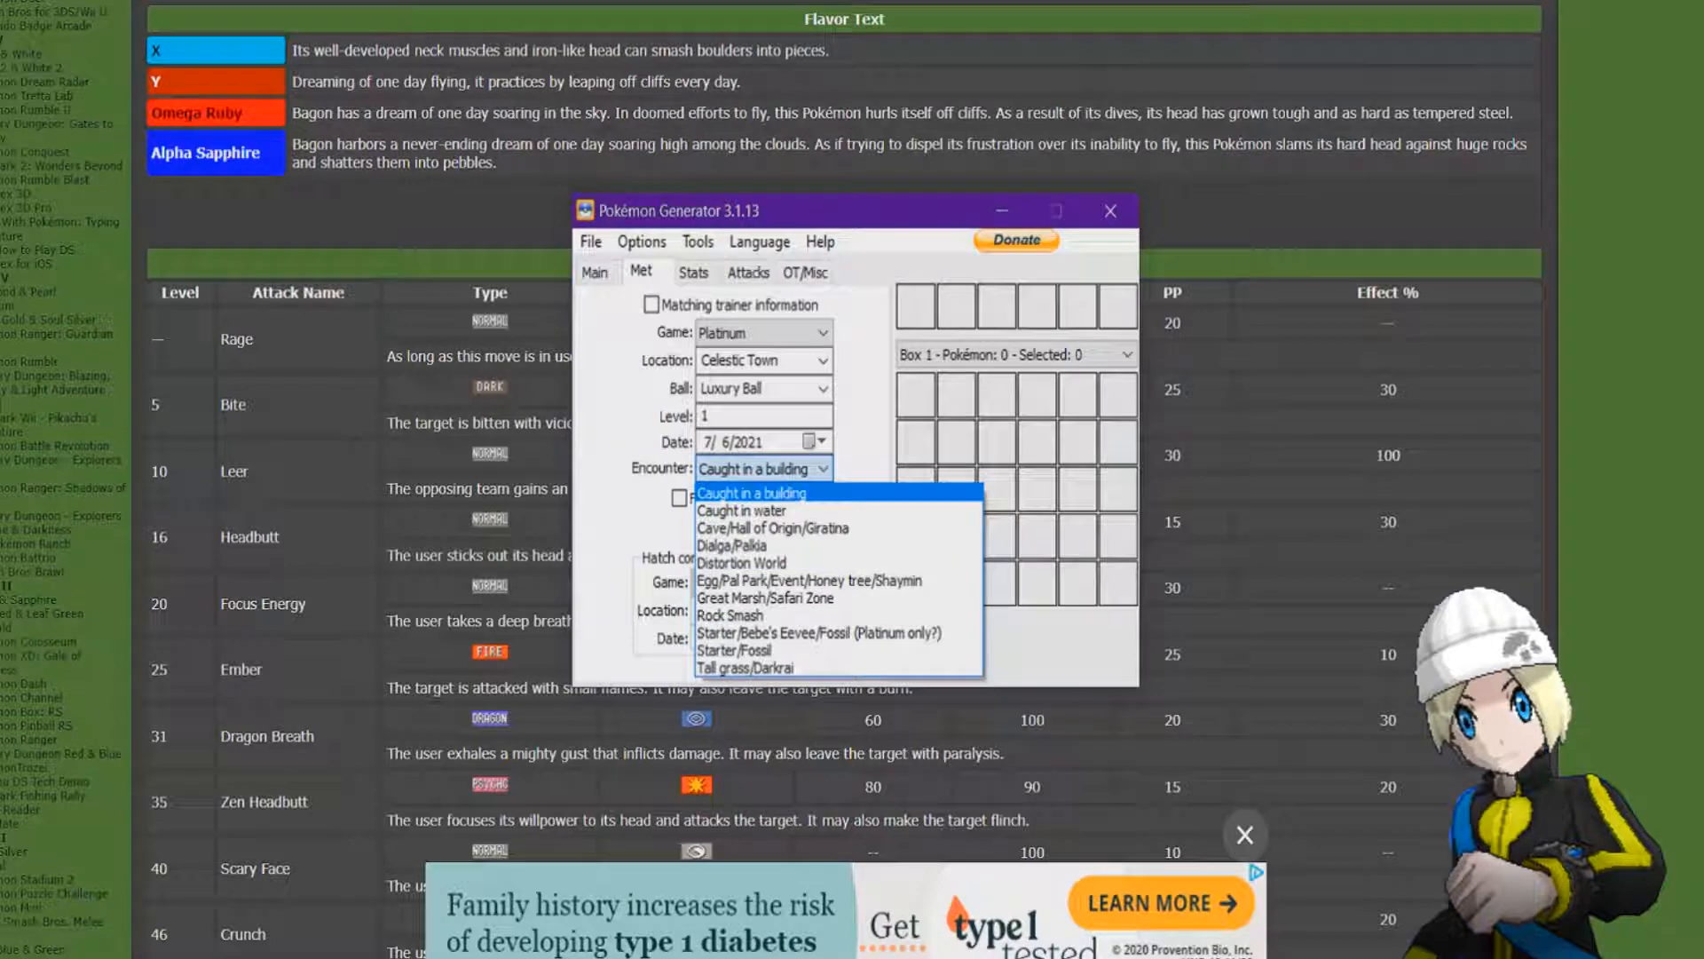
{"action": "key", "text": "Down"}
{"action": "key", "text": "Down"}
{"action": "key", "text": "Down"}
{"action": "key", "text": "Down"}
{"action": "key", "text": "Return"}
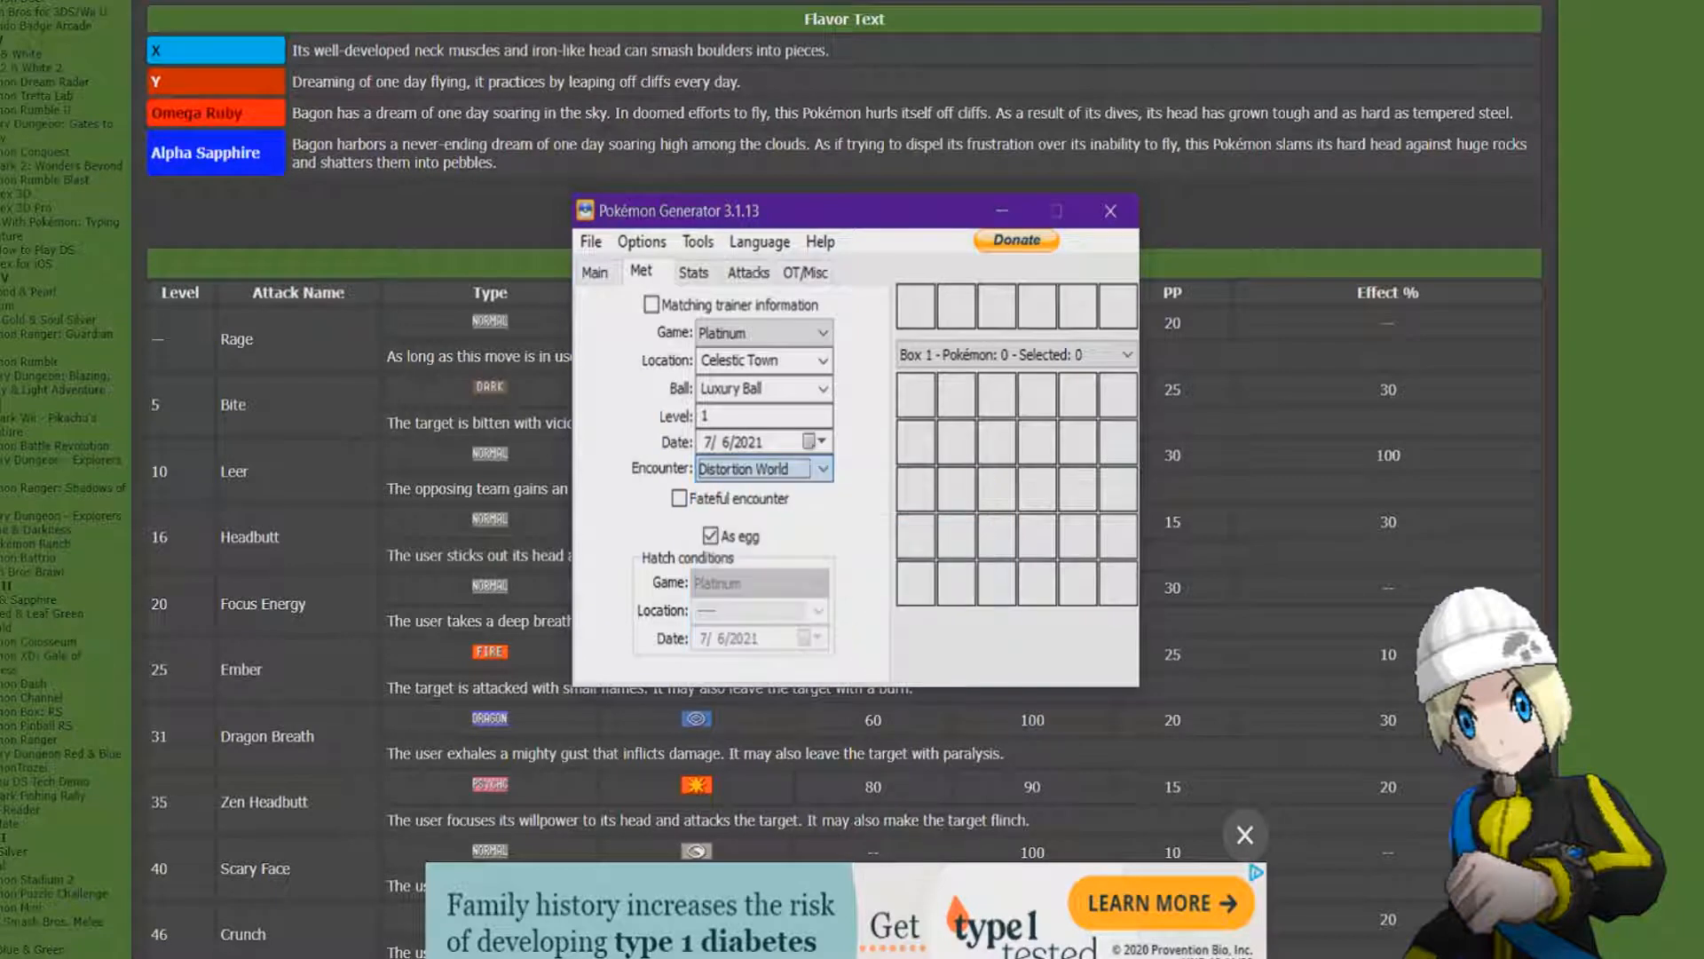
Randomize the Pokémon's IVs and EVs in its stats.
{"action": "key", "text": "ctrl+Tab"}
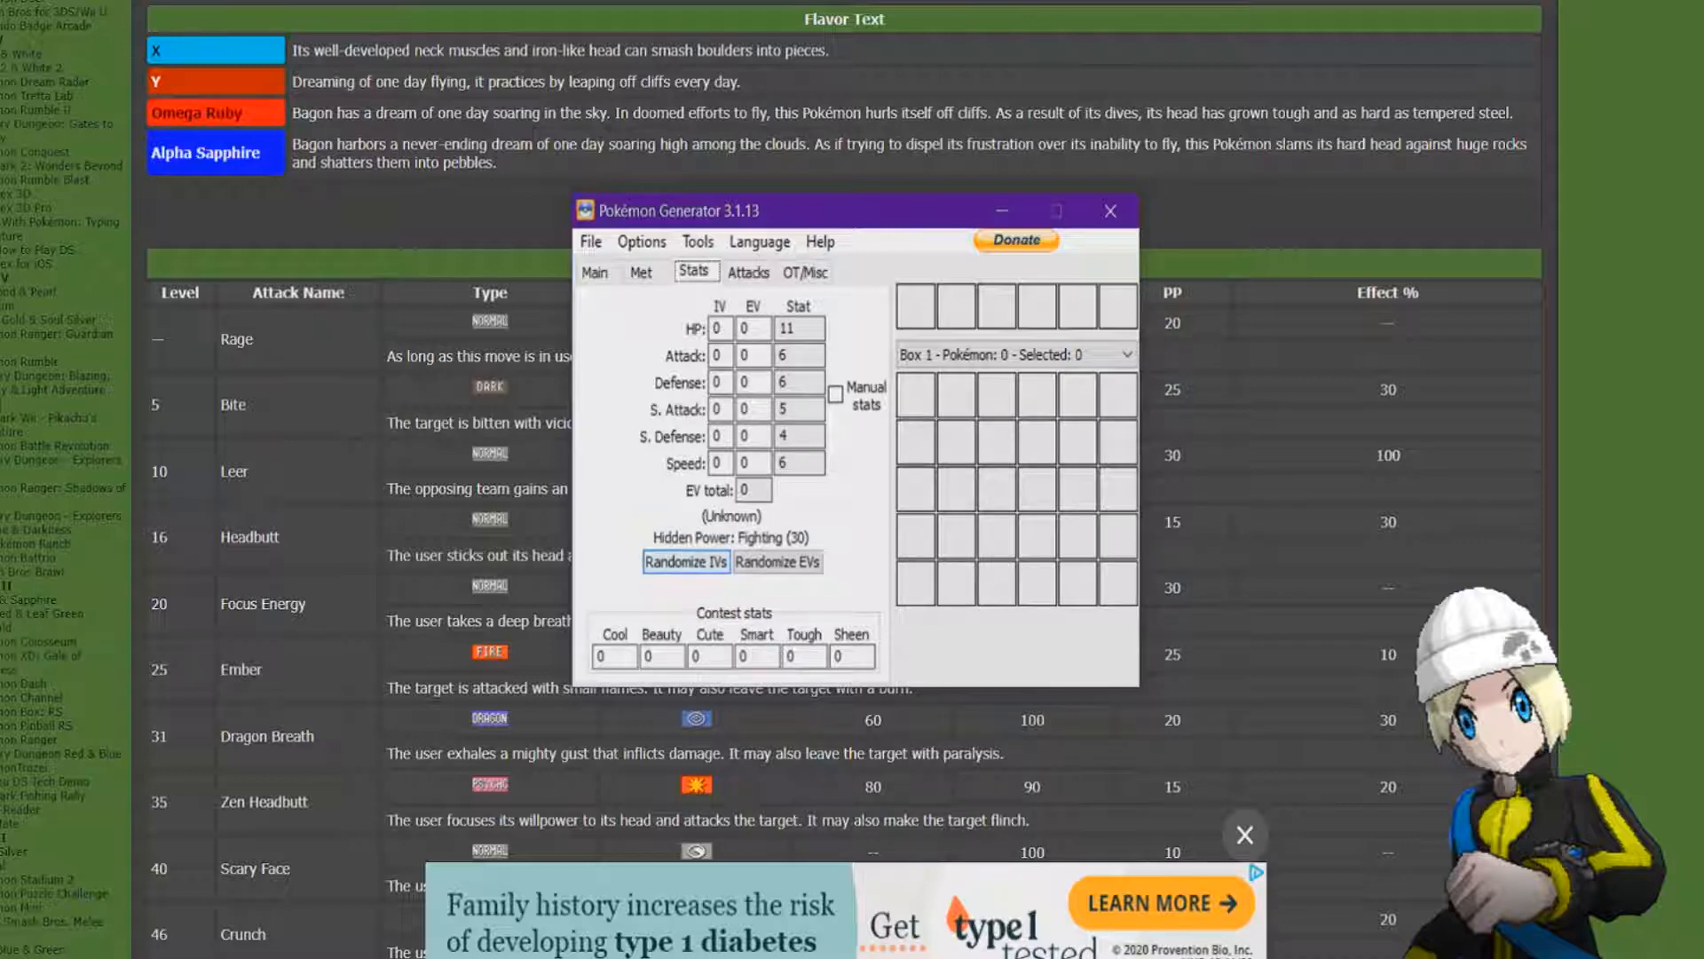
{"action": "left_click", "coordinate": [686, 561]}
{"action": "left_click", "coordinate": [778, 561]}
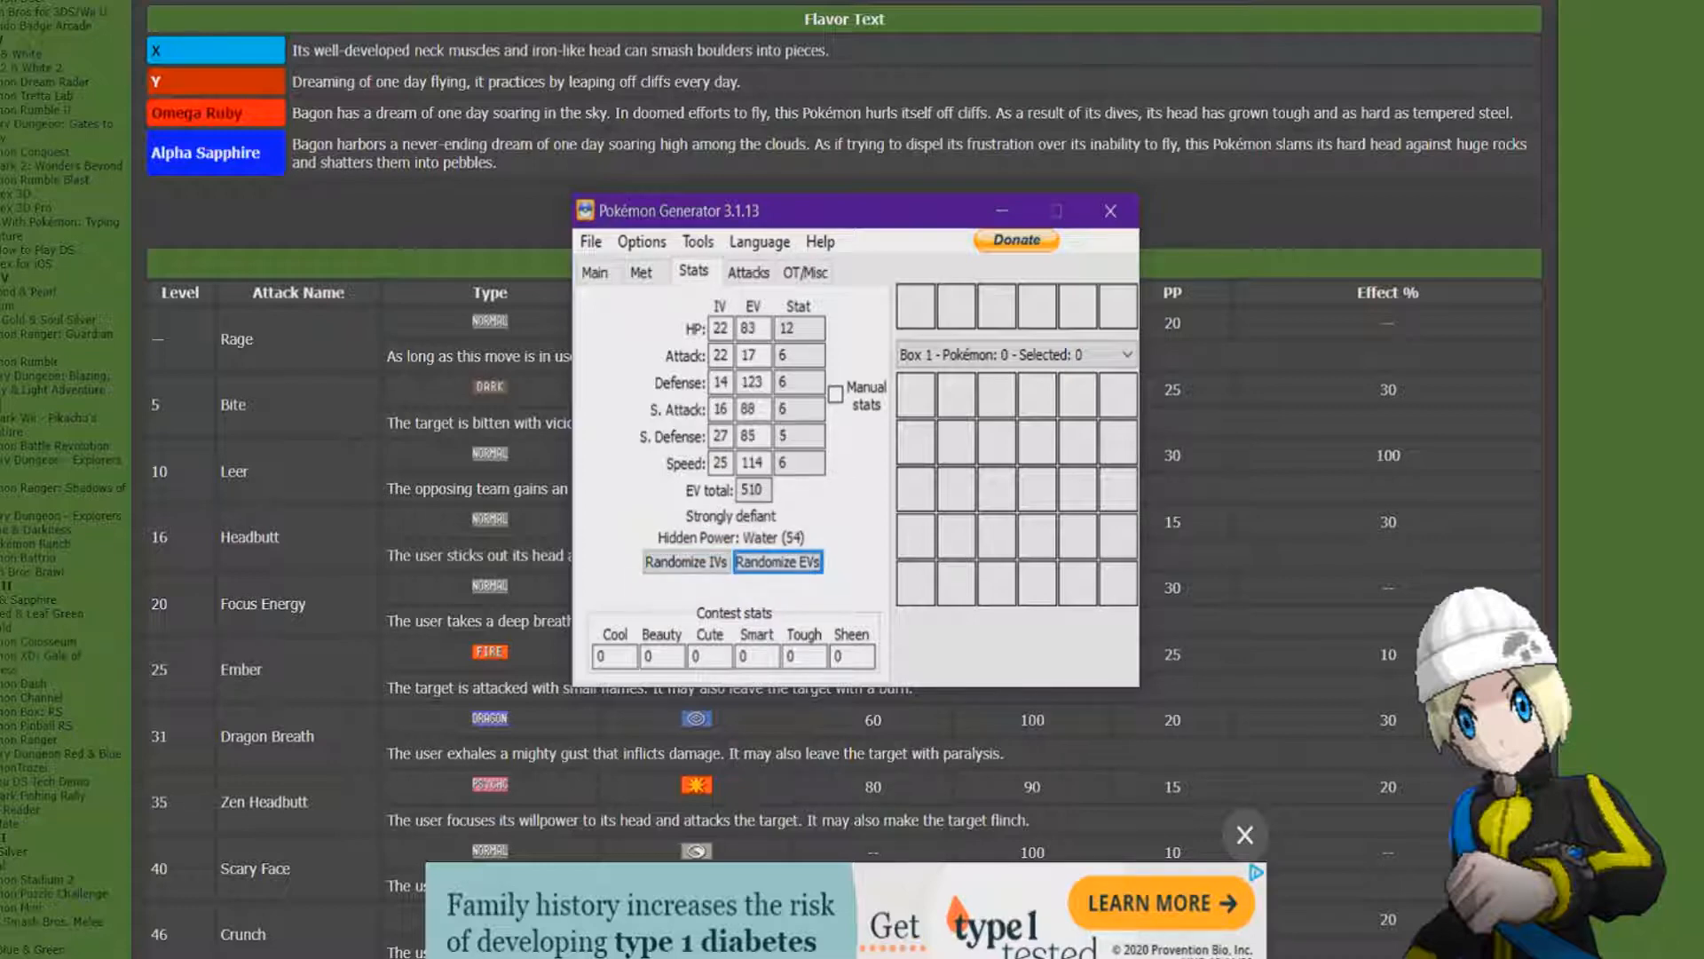
Go to the Pokémon's attacks, switch to the Serebii website and examine Bagon's level-up, TM and egg moves.
{"action": "left_click", "coordinate": [748, 272]}
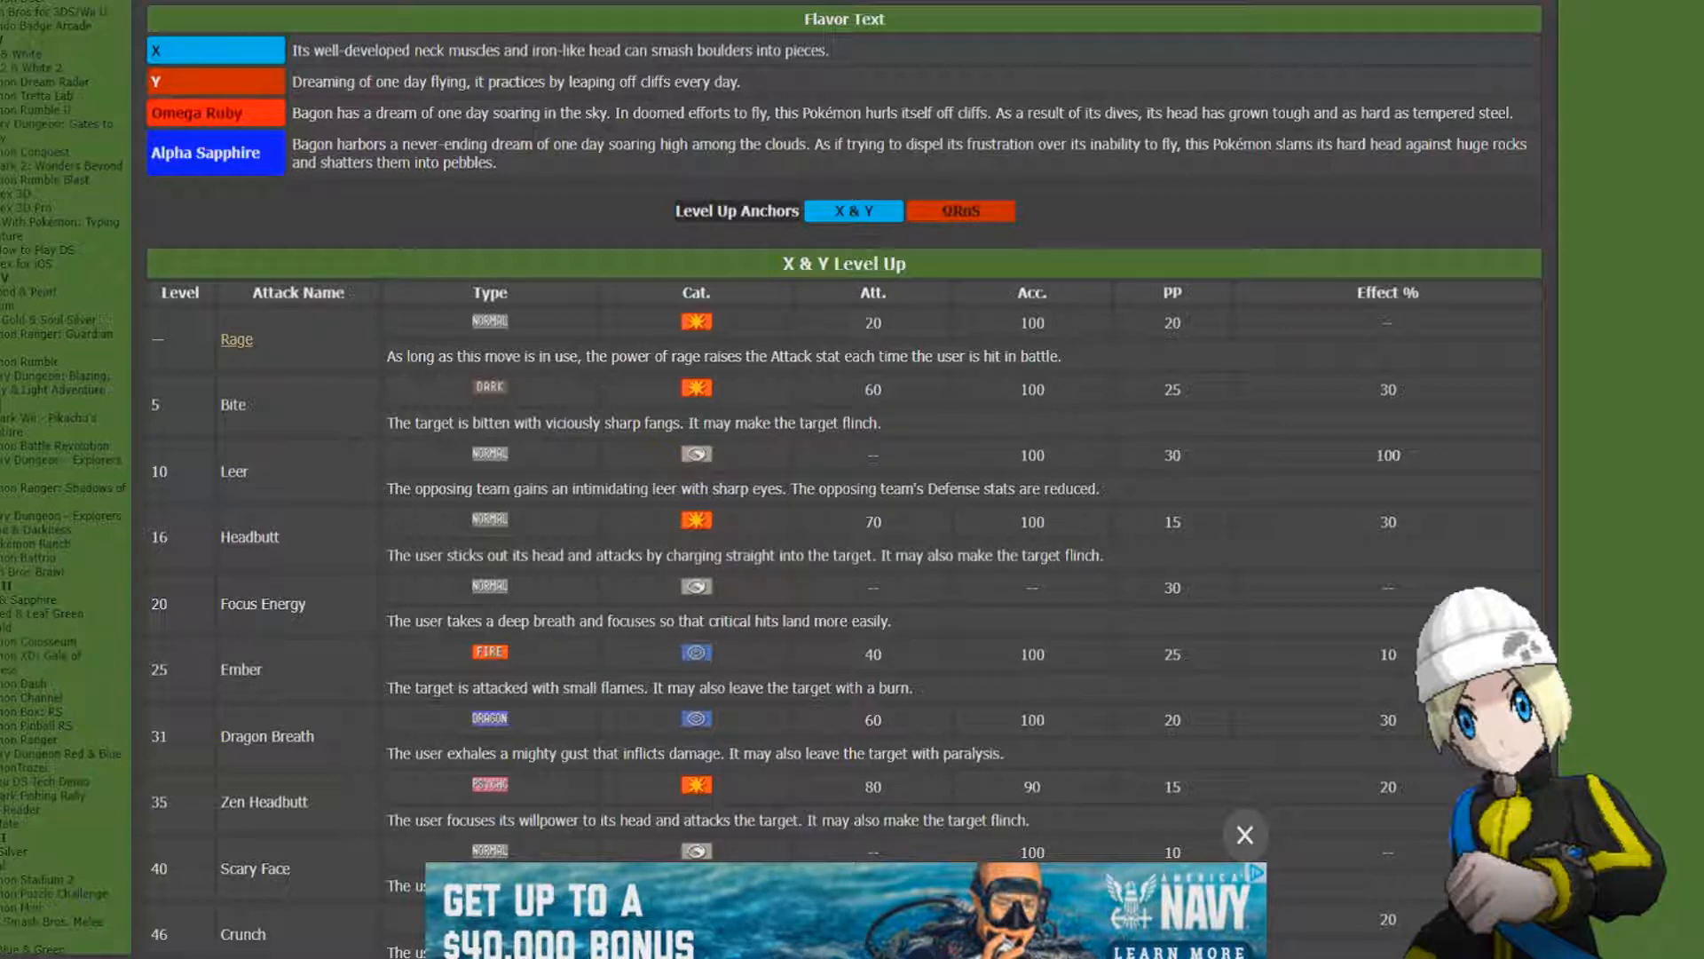
{"action": "double_click", "coordinate": [158, 339]}
{"action": "left_click", "coordinate": [174, 340]}
{"action": "scroll", "coordinate": [843, 480], "scroll_direction": "down", "scroll_amount": 15}
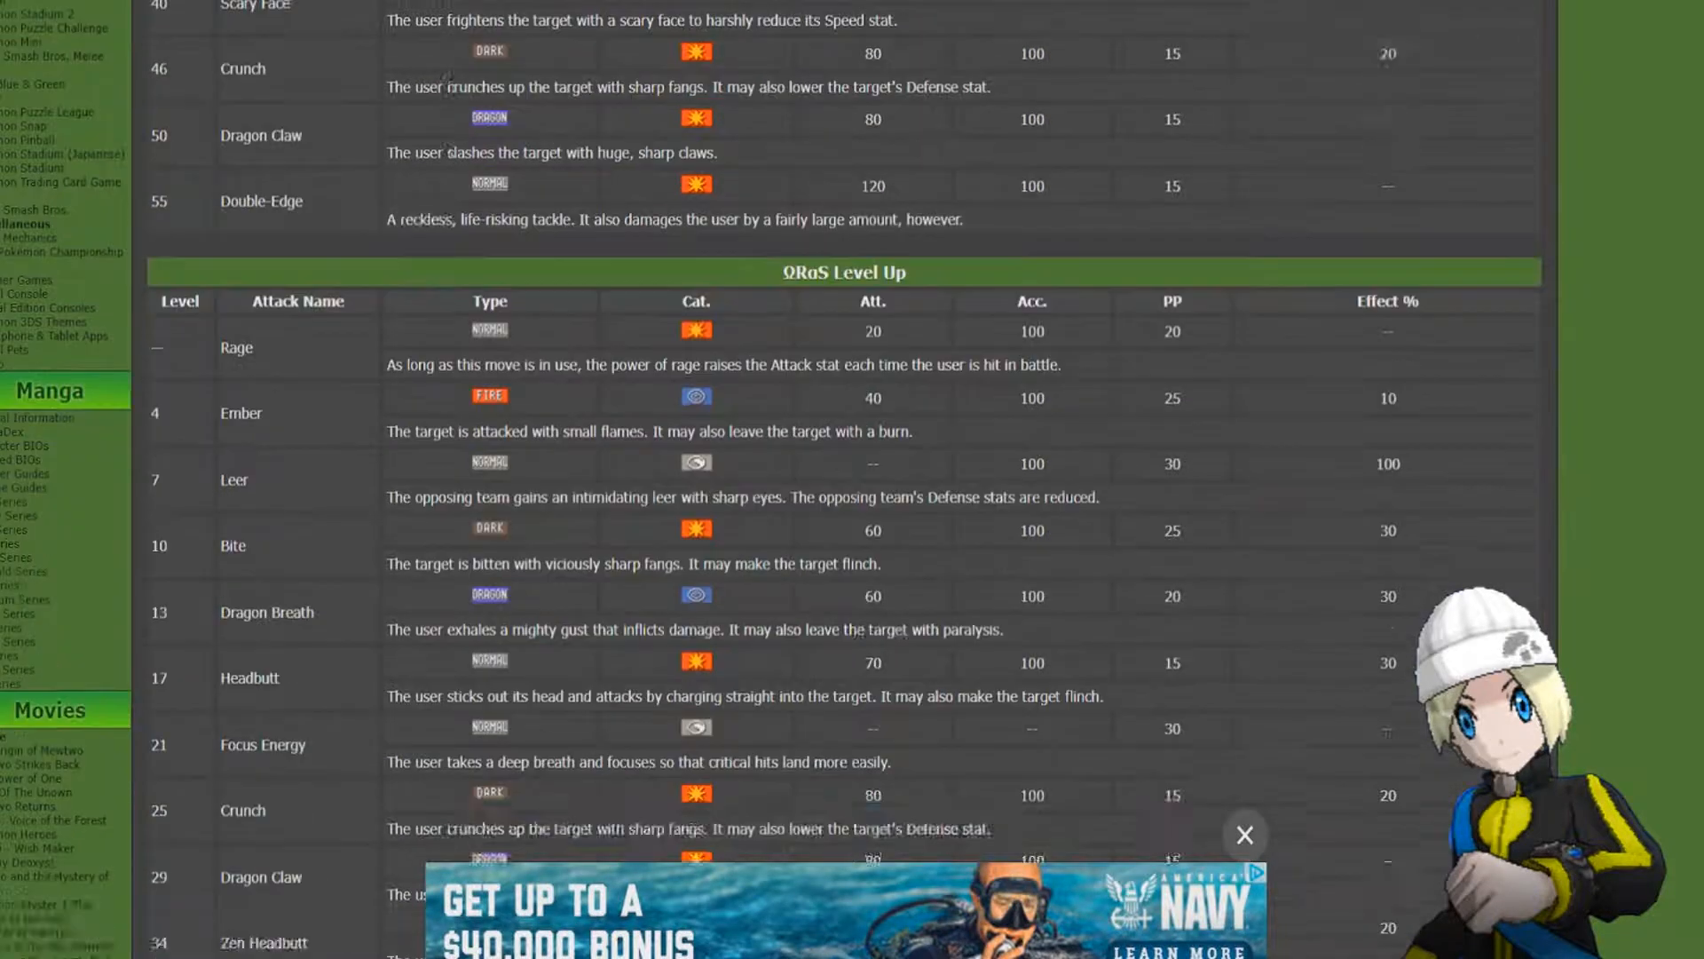
{"action": "scroll", "coordinate": [844, 479], "scroll_direction": "down", "scroll_amount": 15}
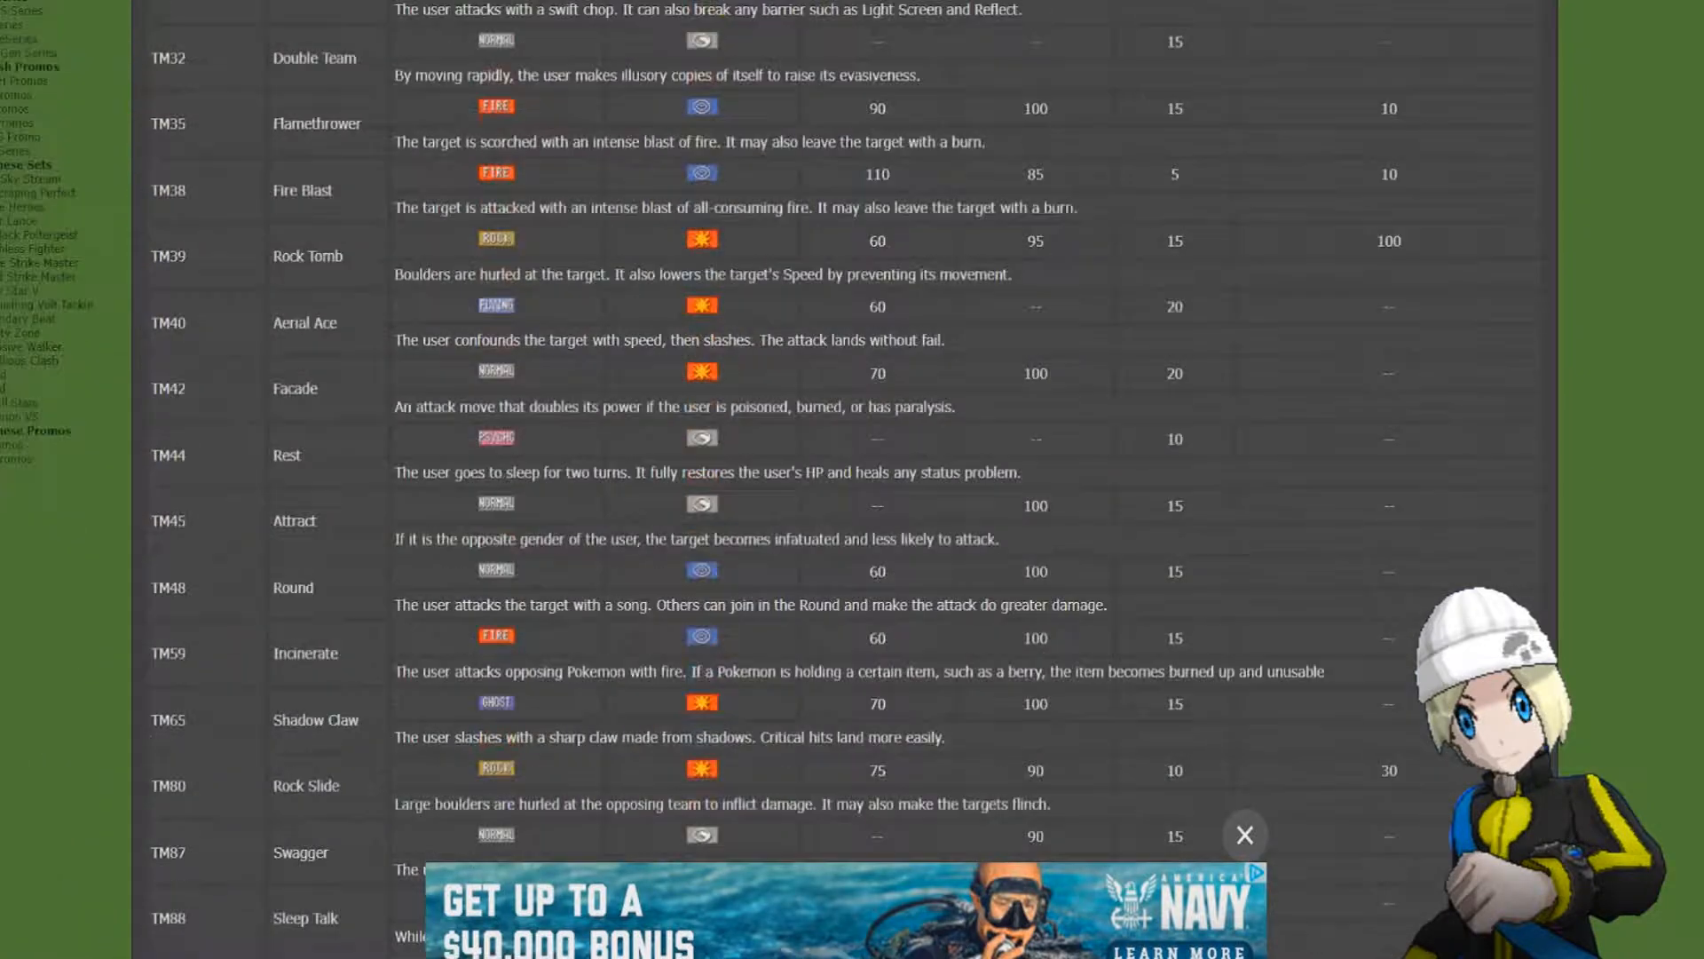
{"action": "scroll", "coordinate": [843, 479], "scroll_direction": "down", "scroll_amount": 5}
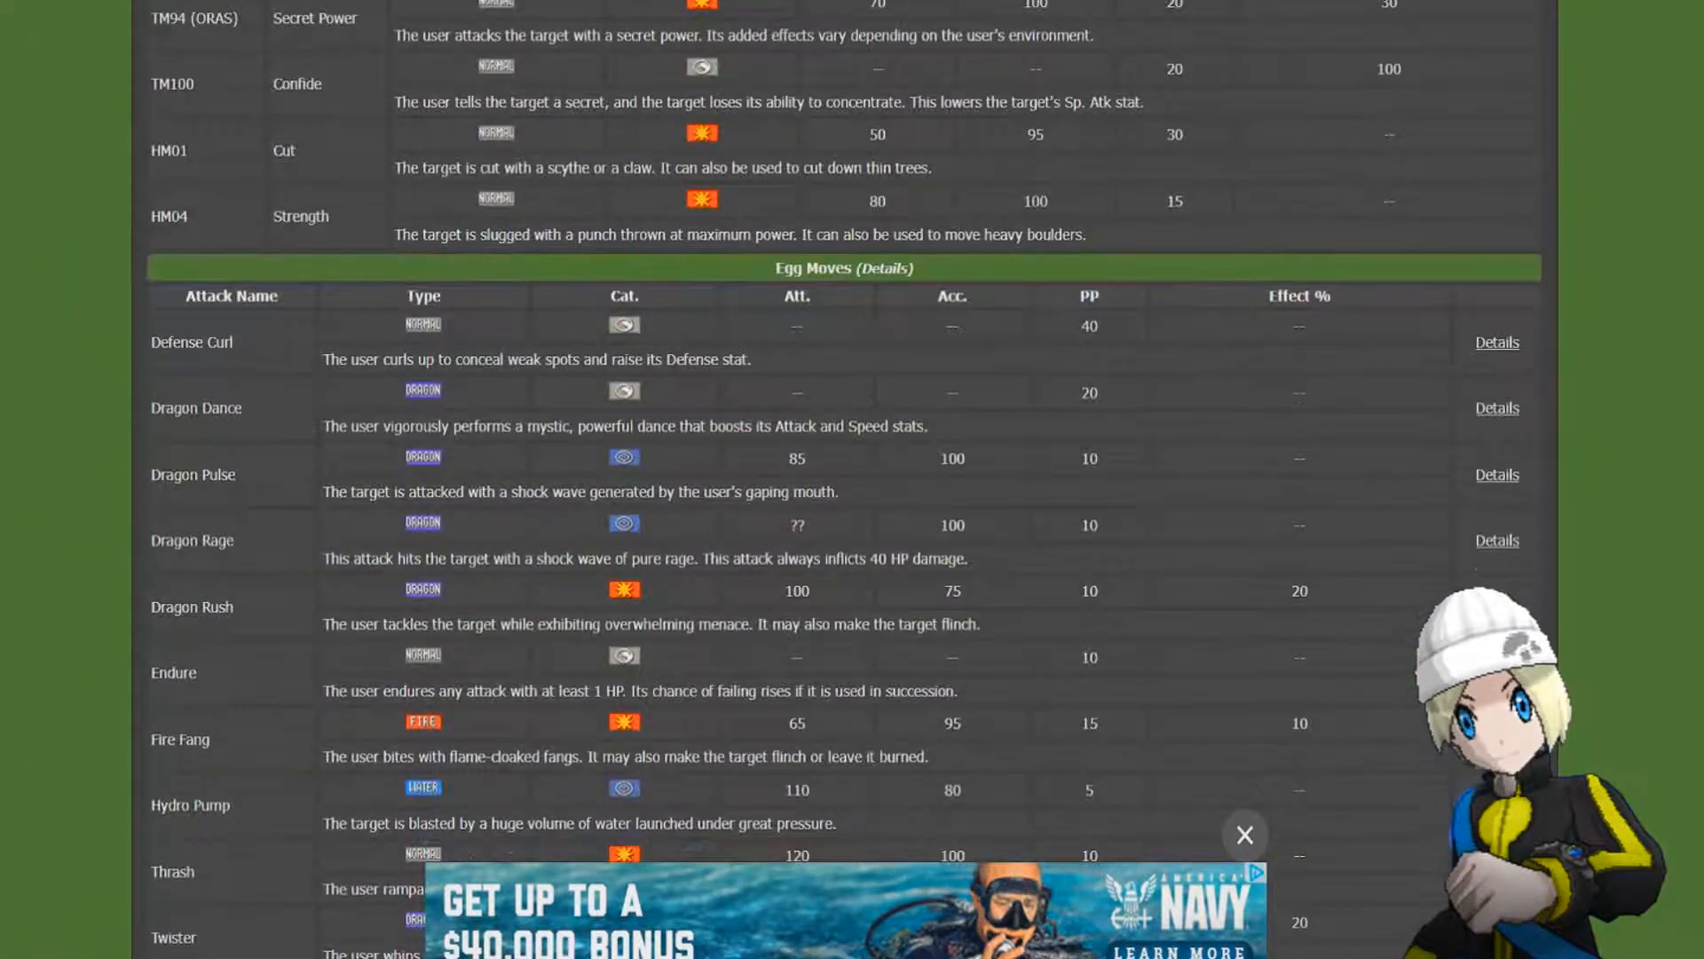
{"action": "left_click_drag", "start_coordinate": [776, 268], "coordinate": [915, 268]}
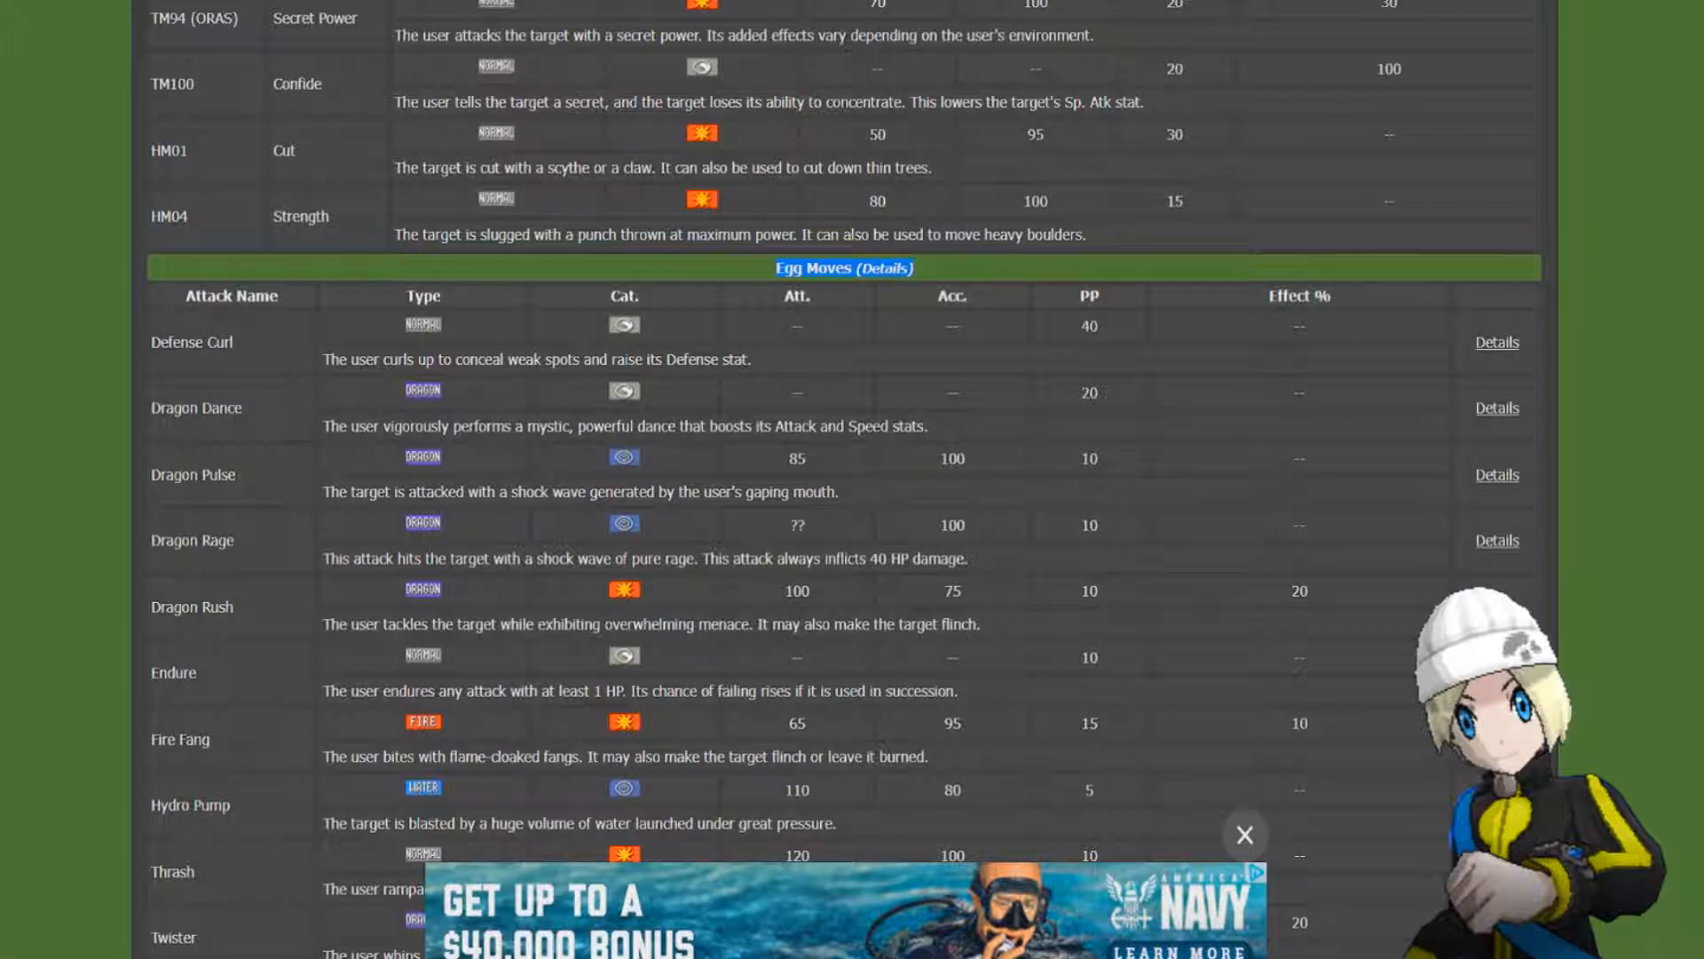
{"action": "scroll", "coordinate": [843, 479], "scroll_direction": "down", "scroll_amount": 2}
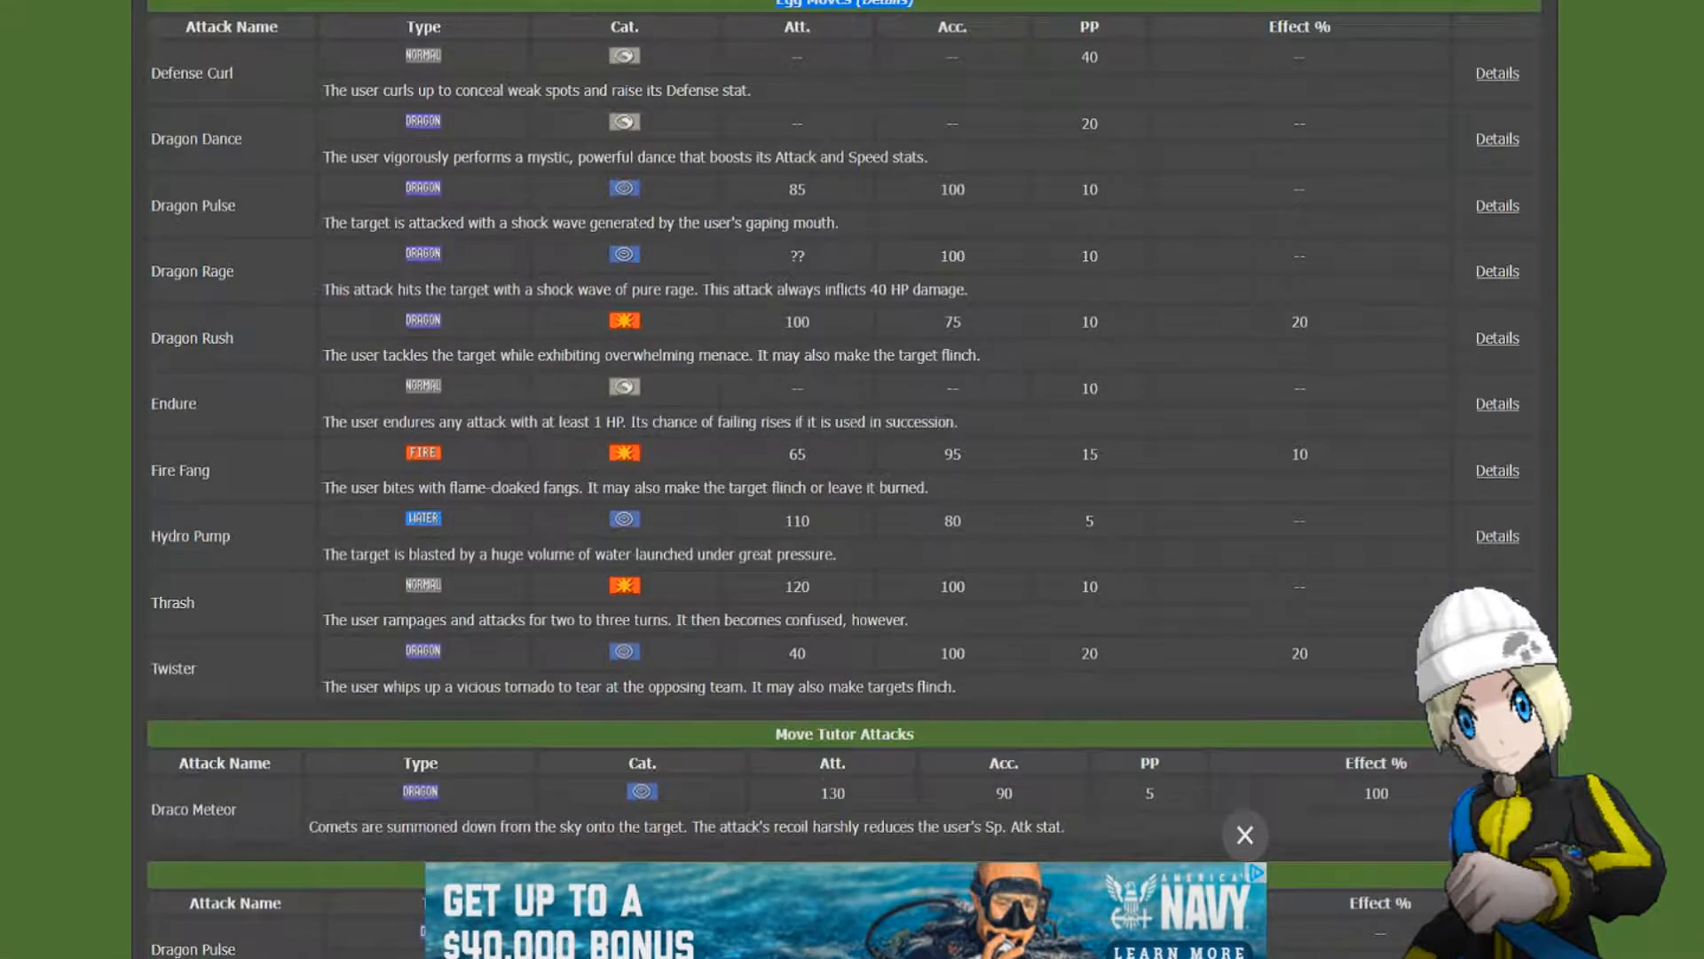
Review Bagon's egg moves against its X & Y, ORAS and TM/HM move lists to choose four attacks.
{"action": "scroll", "coordinate": [843, 479], "scroll_direction": "up", "scroll_amount": 1}
{"action": "scroll", "coordinate": [843, 479], "scroll_direction": "down", "scroll_amount": 2}
{"action": "scroll", "coordinate": [843, 480], "scroll_direction": "up", "scroll_amount": 2}
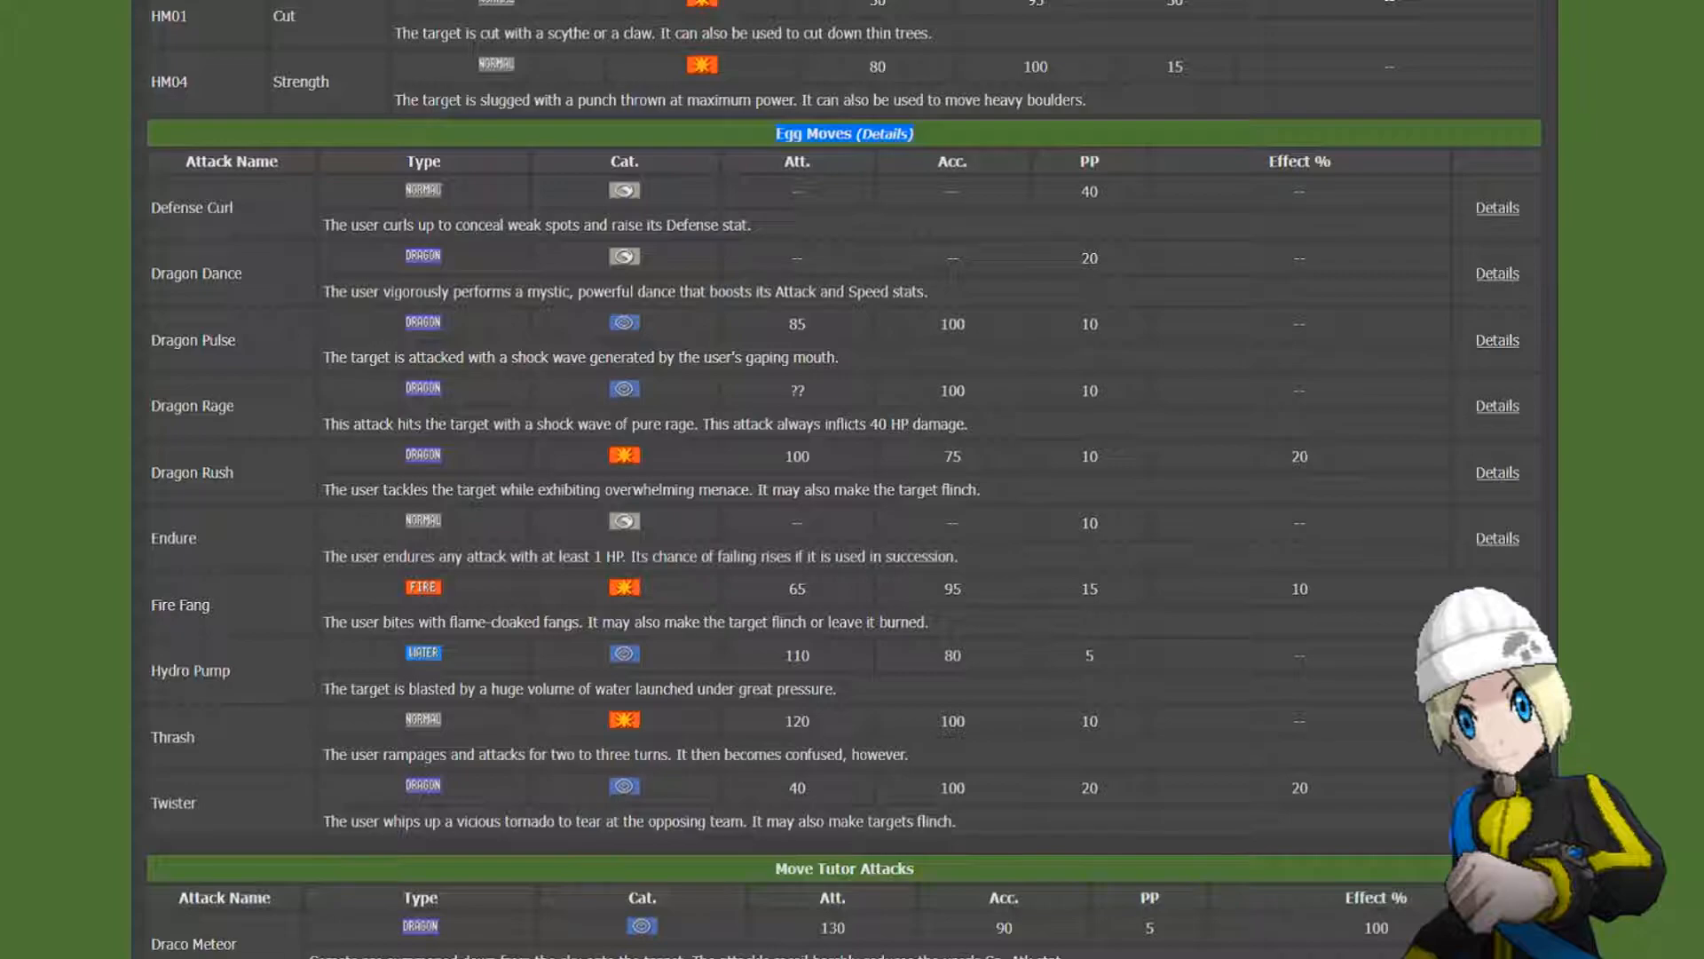
{"action": "scroll", "coordinate": [843, 479], "scroll_direction": "up", "scroll_amount": 20}
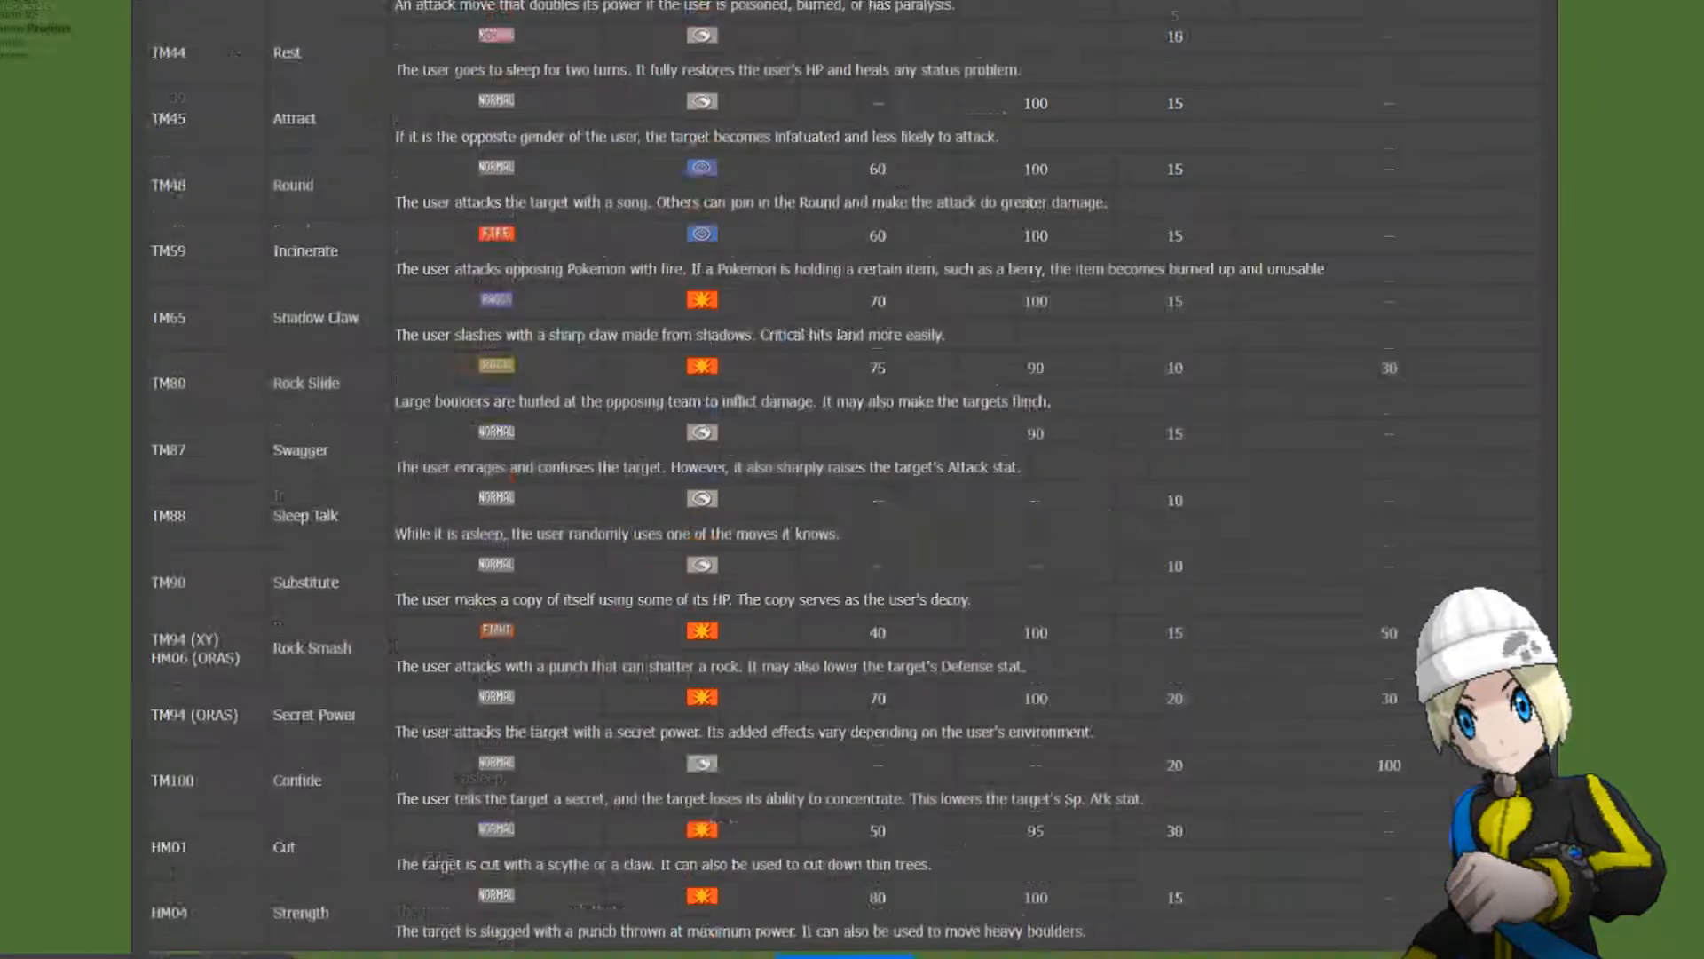
{"action": "scroll", "coordinate": [843, 479], "scroll_direction": "up", "scroll_amount": 15}
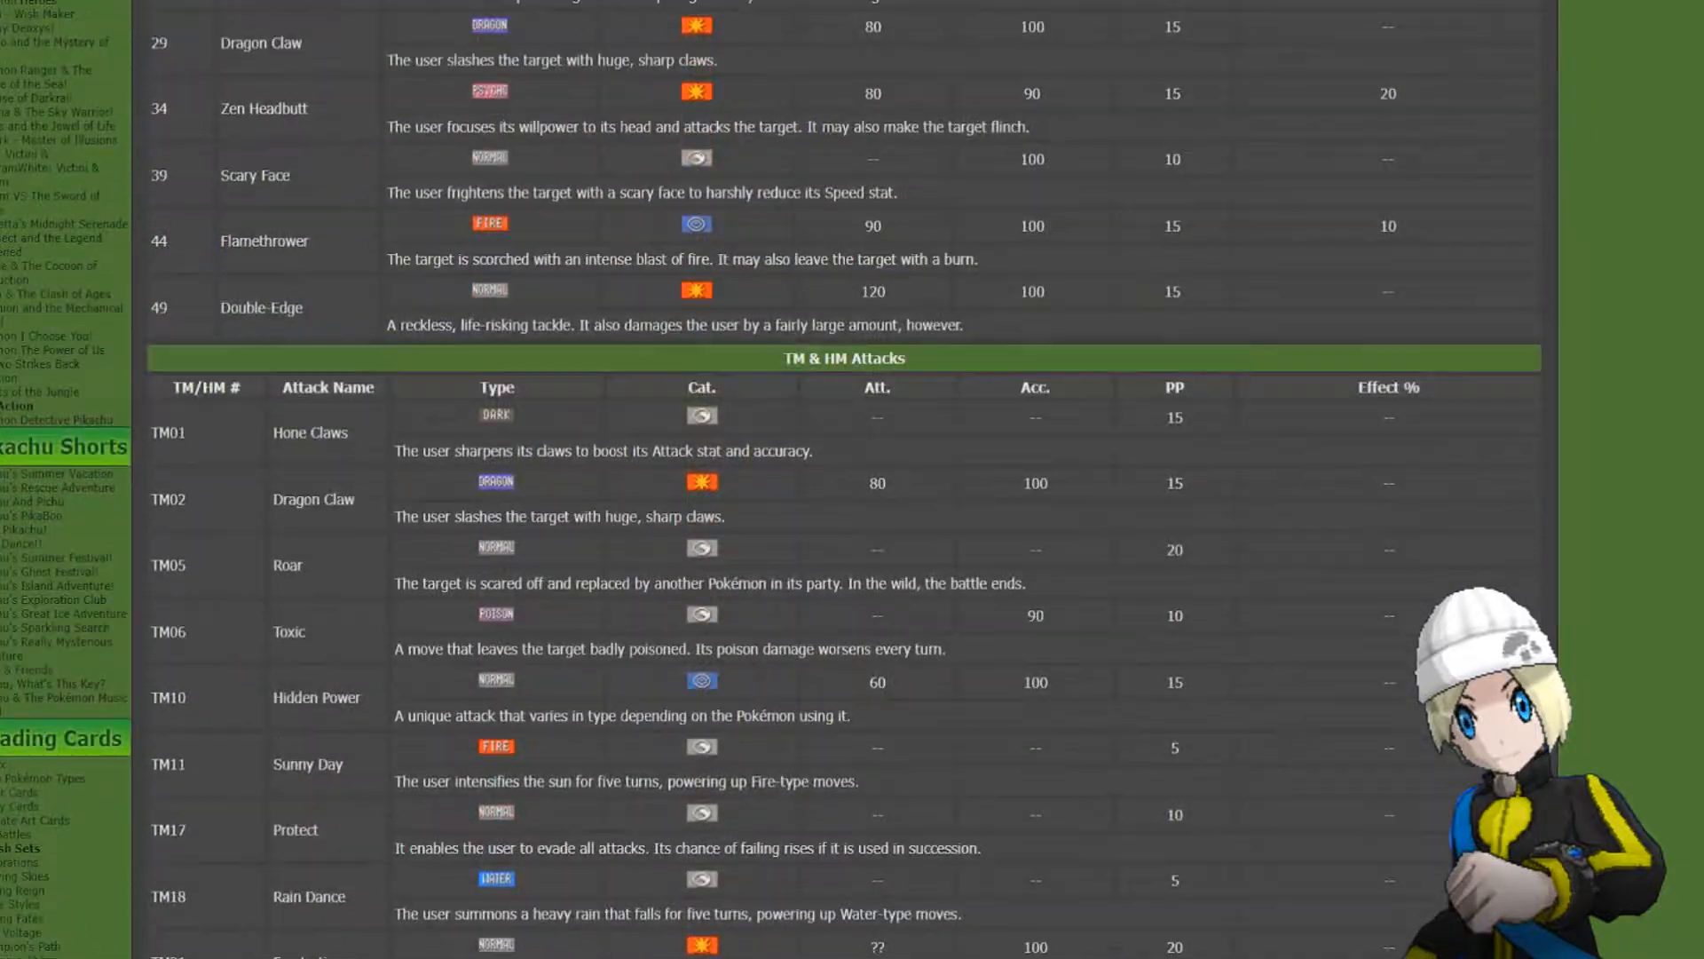
{"action": "scroll", "coordinate": [843, 479], "scroll_direction": "up", "scroll_amount": 5}
{"action": "scroll", "coordinate": [844, 480], "scroll_direction": "down", "scroll_amount": 2}
{"action": "scroll", "coordinate": [844, 479], "scroll_direction": "up", "scroll_amount": 1}
{"action": "scroll", "coordinate": [843, 479], "scroll_direction": "up", "scroll_amount": 4}
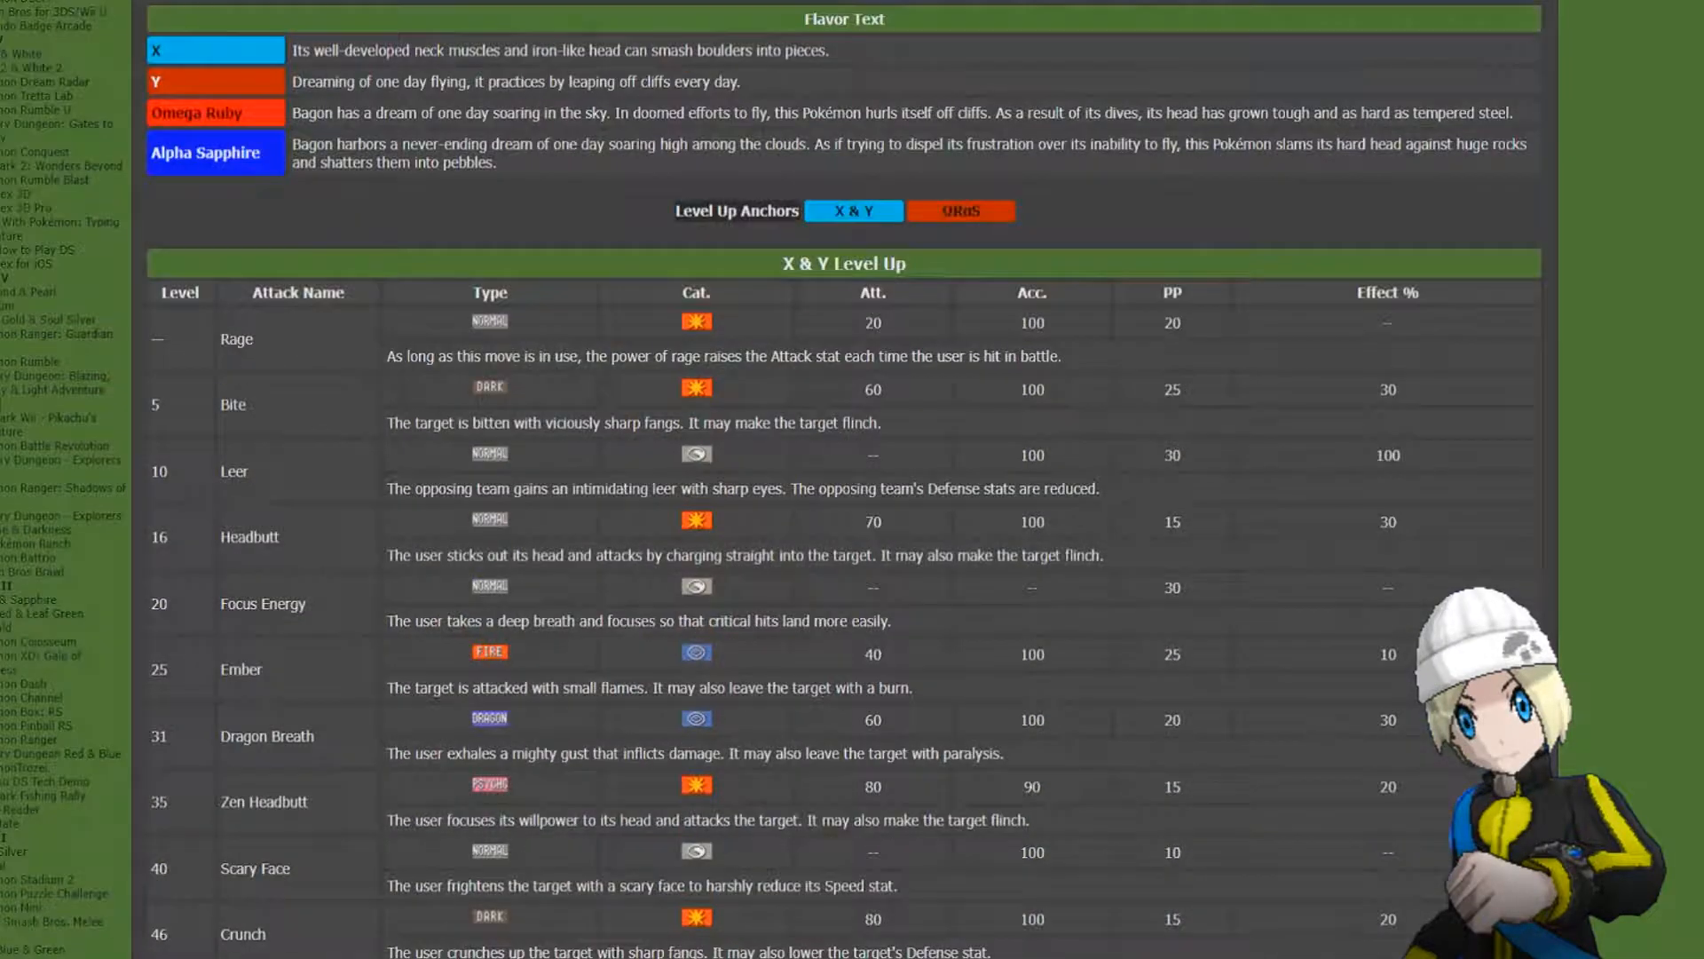
{"action": "scroll", "coordinate": [843, 479], "scroll_direction": "down", "scroll_amount": 19}
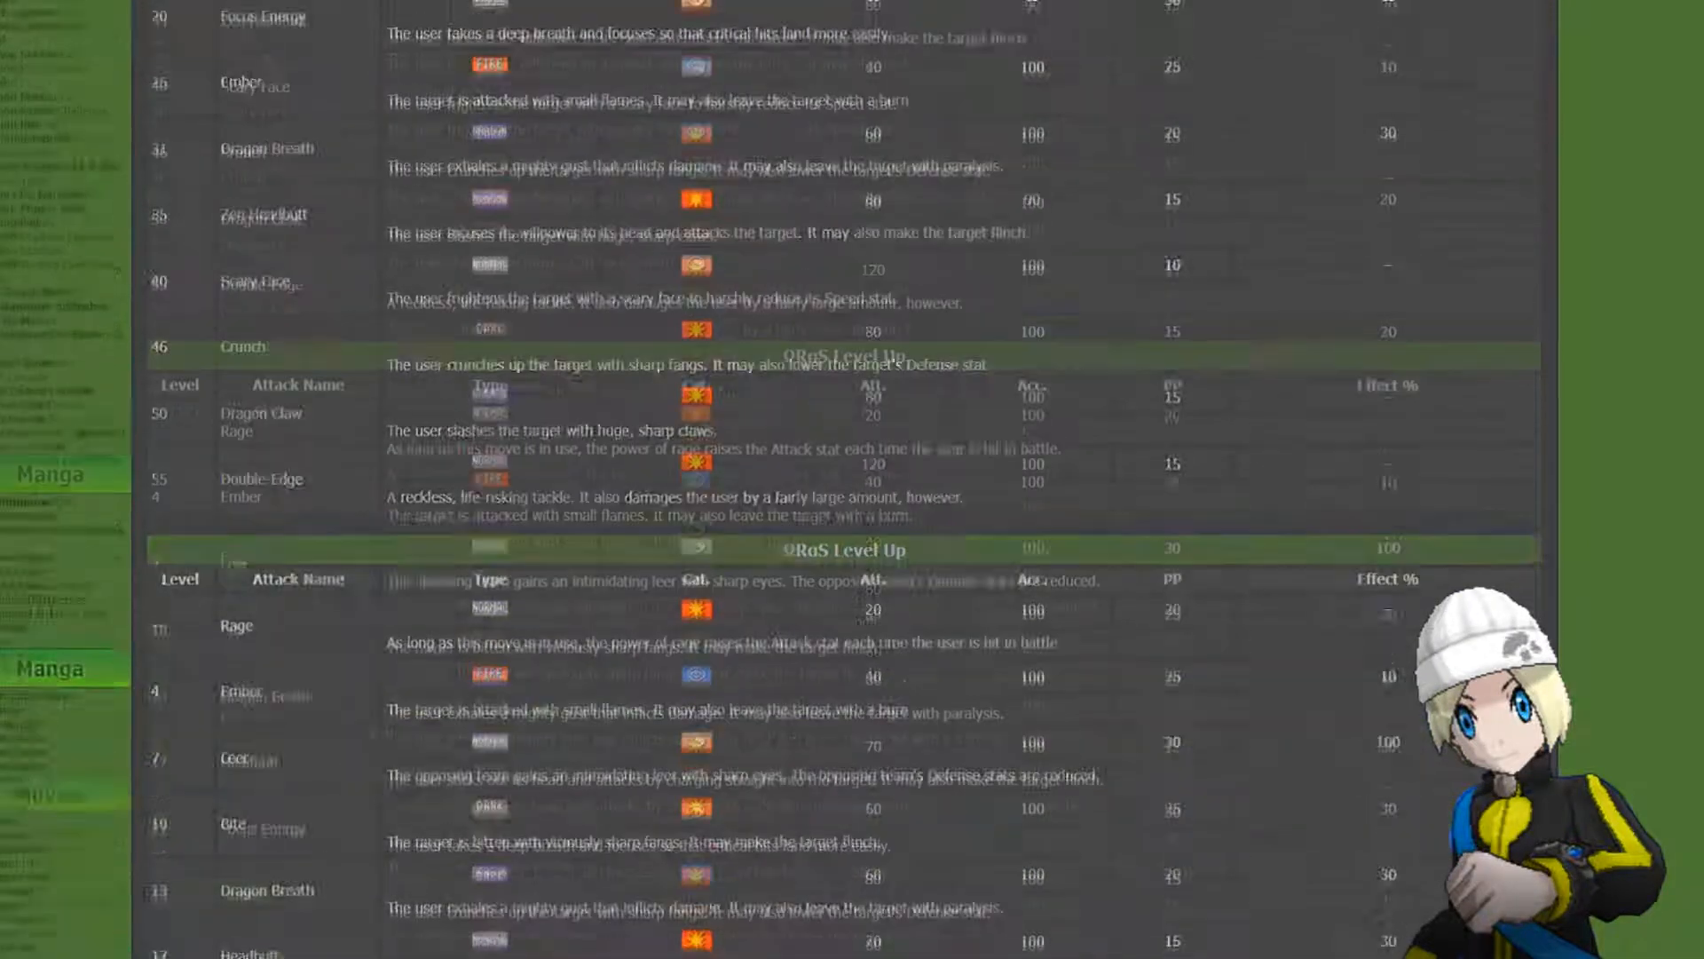
{"action": "scroll", "coordinate": [843, 480], "scroll_direction": "down", "scroll_amount": 3}
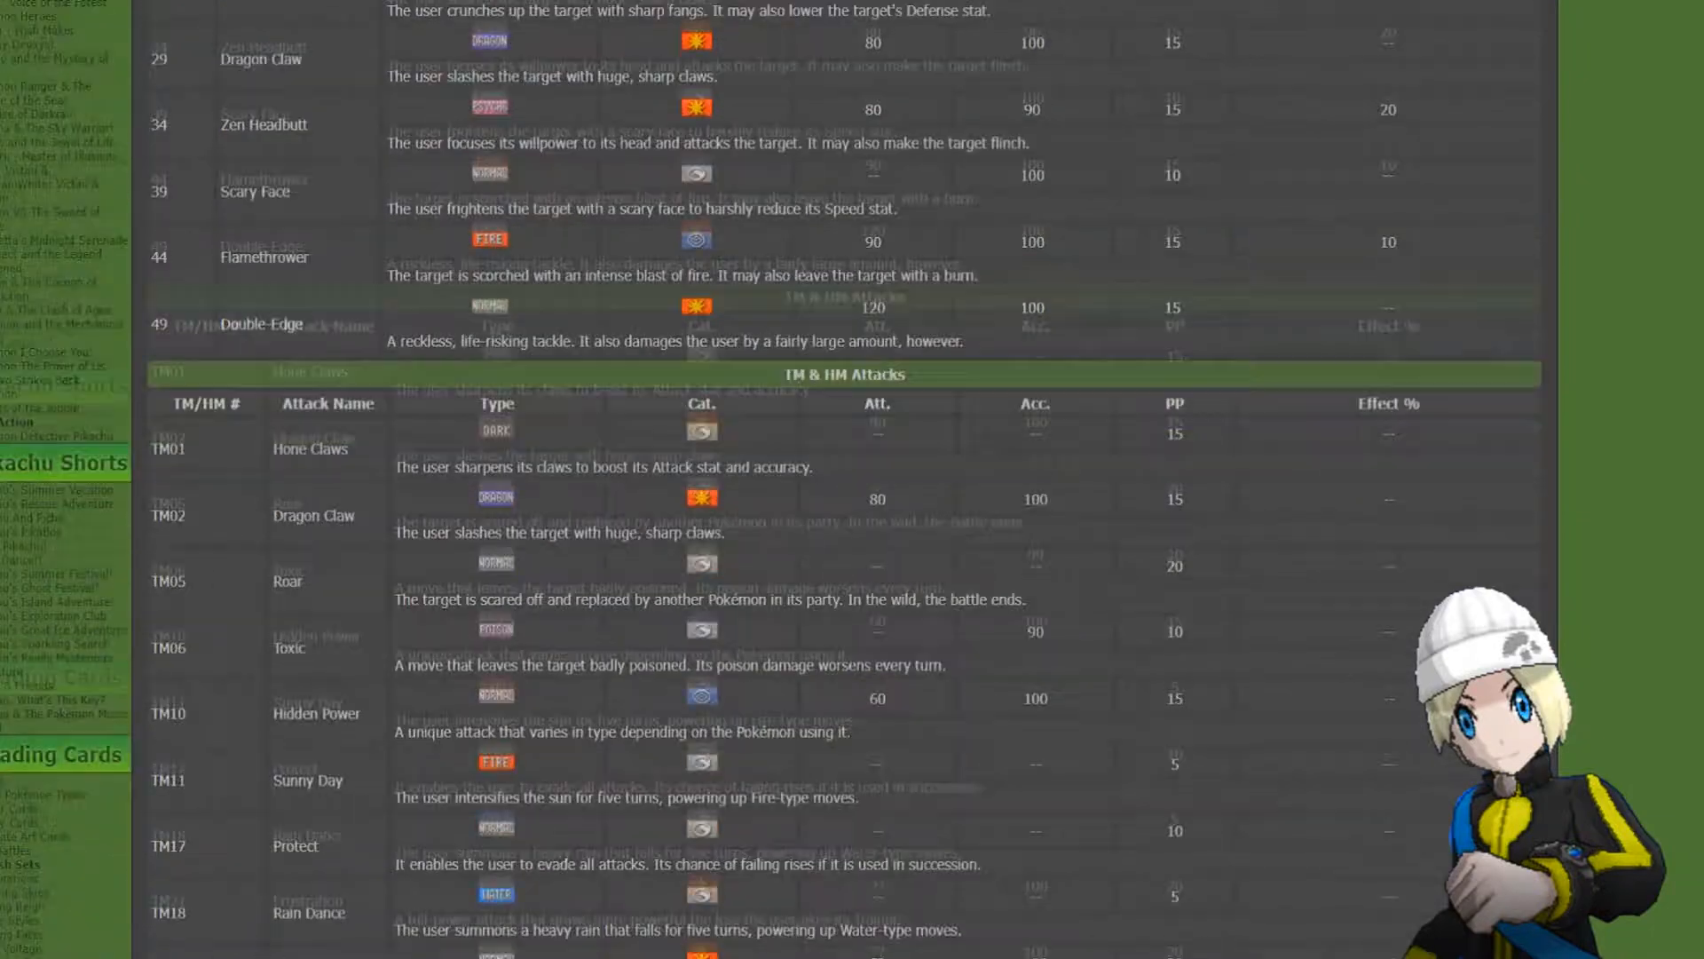
{"action": "scroll", "coordinate": [843, 479], "scroll_direction": "down", "scroll_amount": 20}
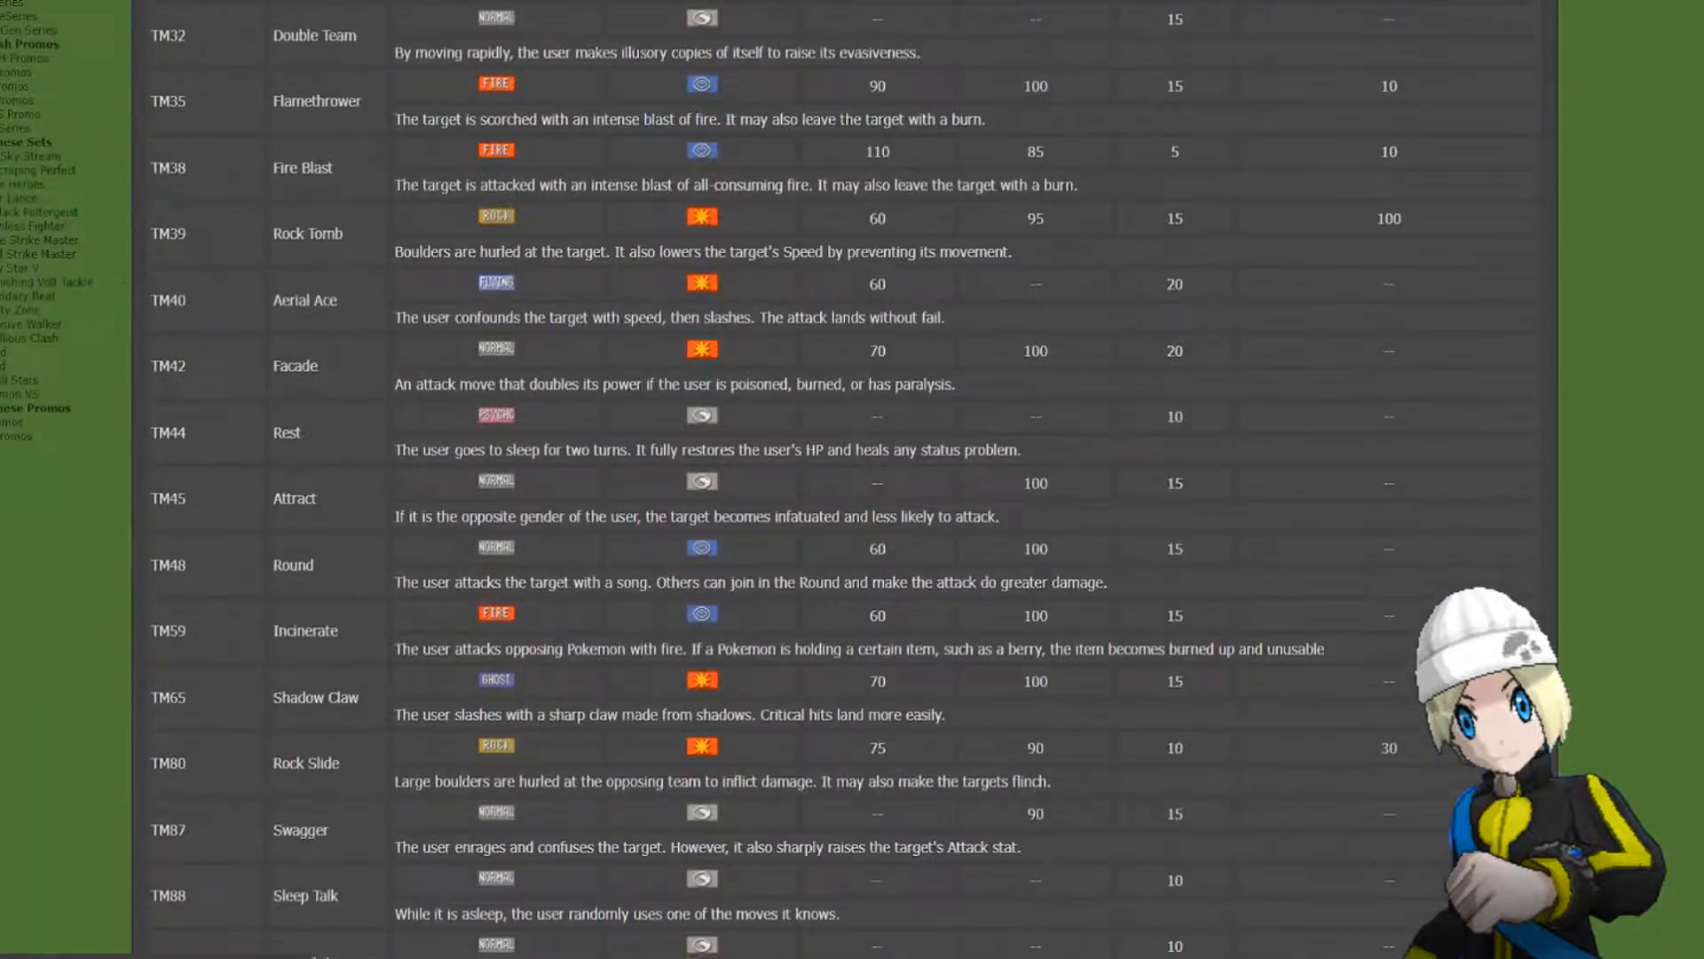
{"action": "scroll", "coordinate": [844, 479], "scroll_direction": "down", "scroll_amount": 3}
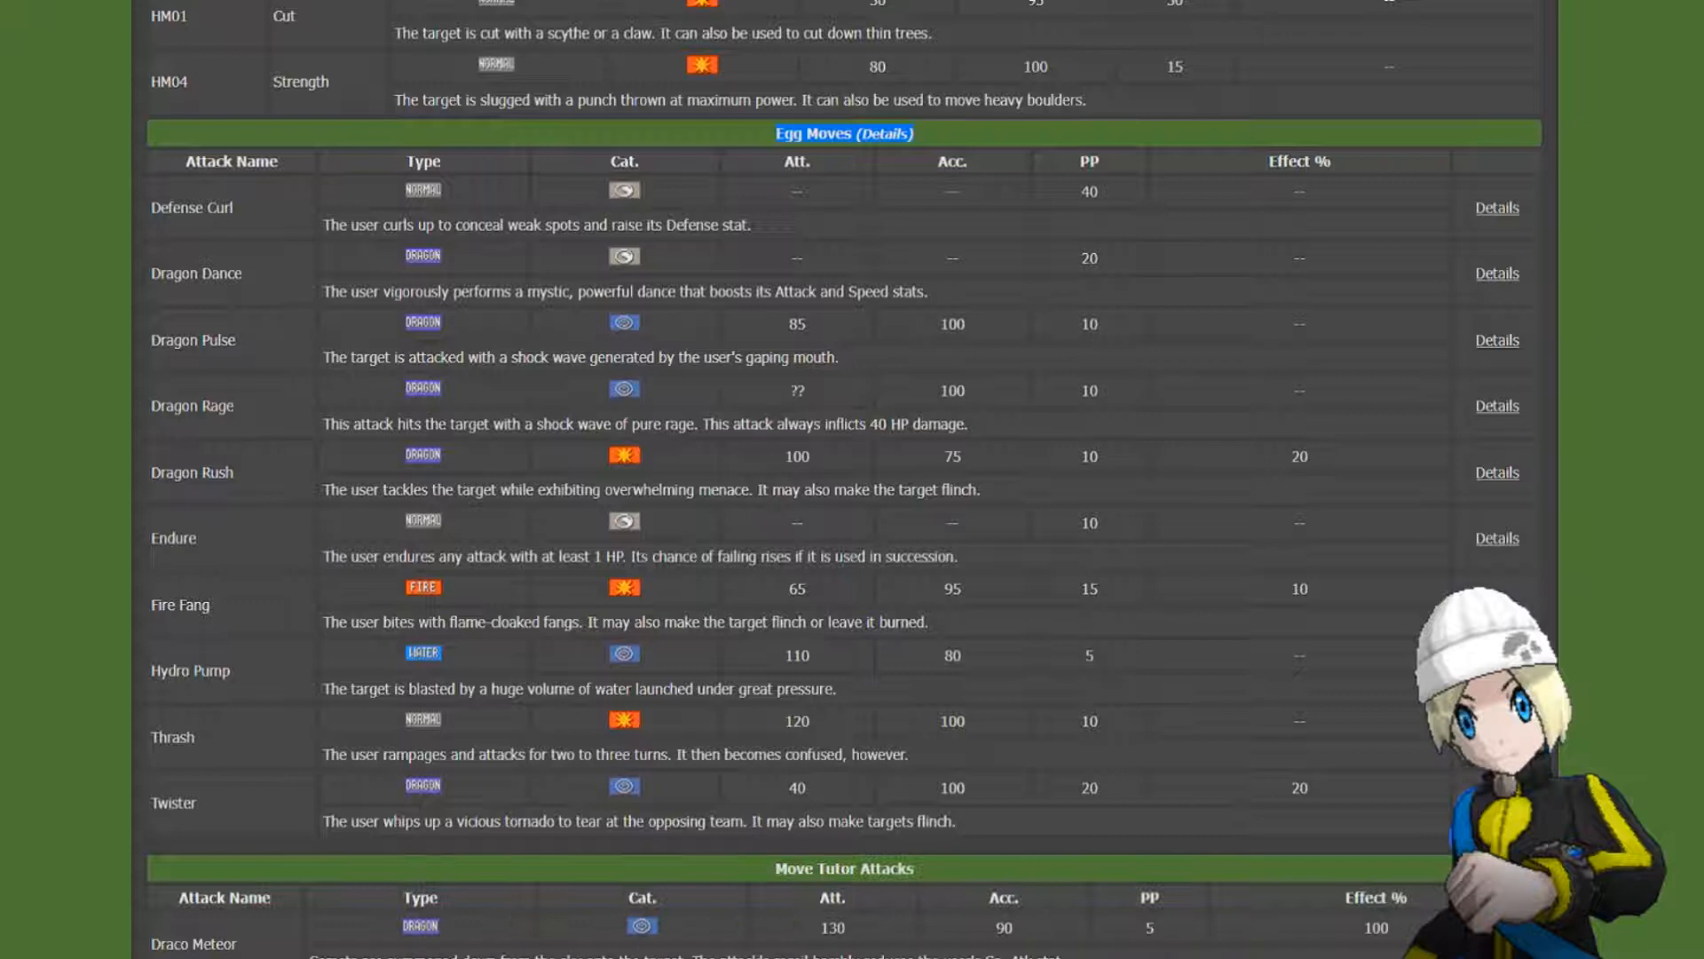
Switch back to PokeGen and set the Pokémon's first attack to Dragon Dance with 3 PP Ups.
{"action": "left_click", "coordinate": [418, 946]}
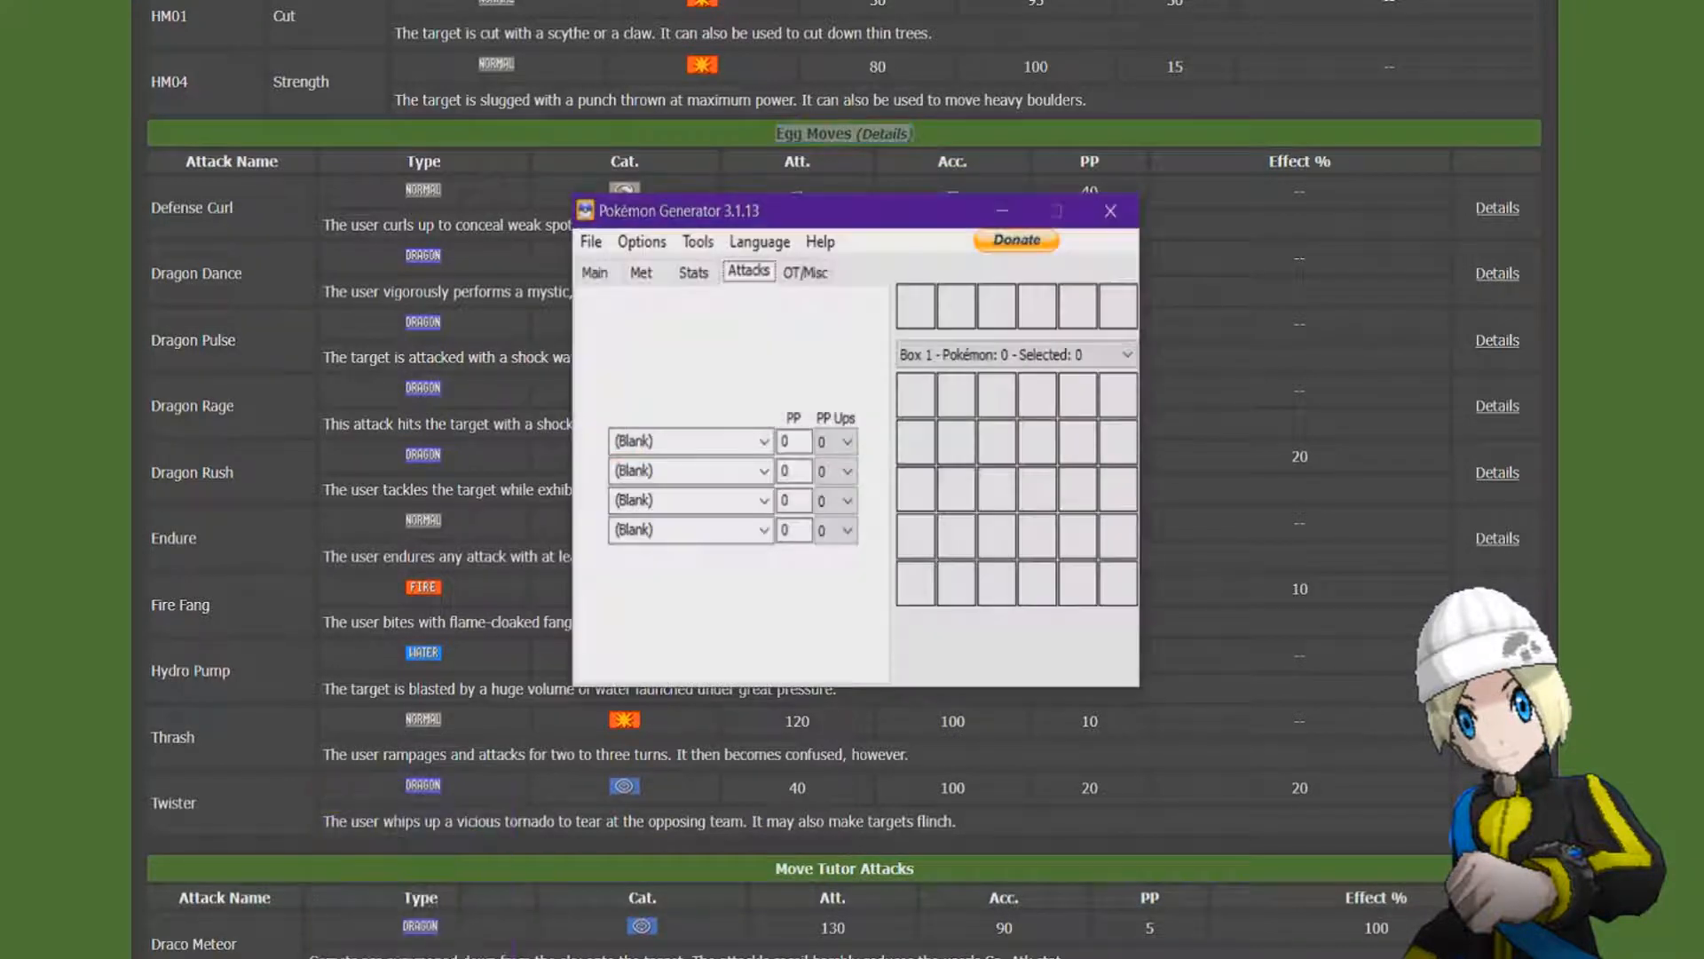
{"action": "double_click", "coordinate": [633, 442]}
{"action": "type", "text": "dragon dance"}
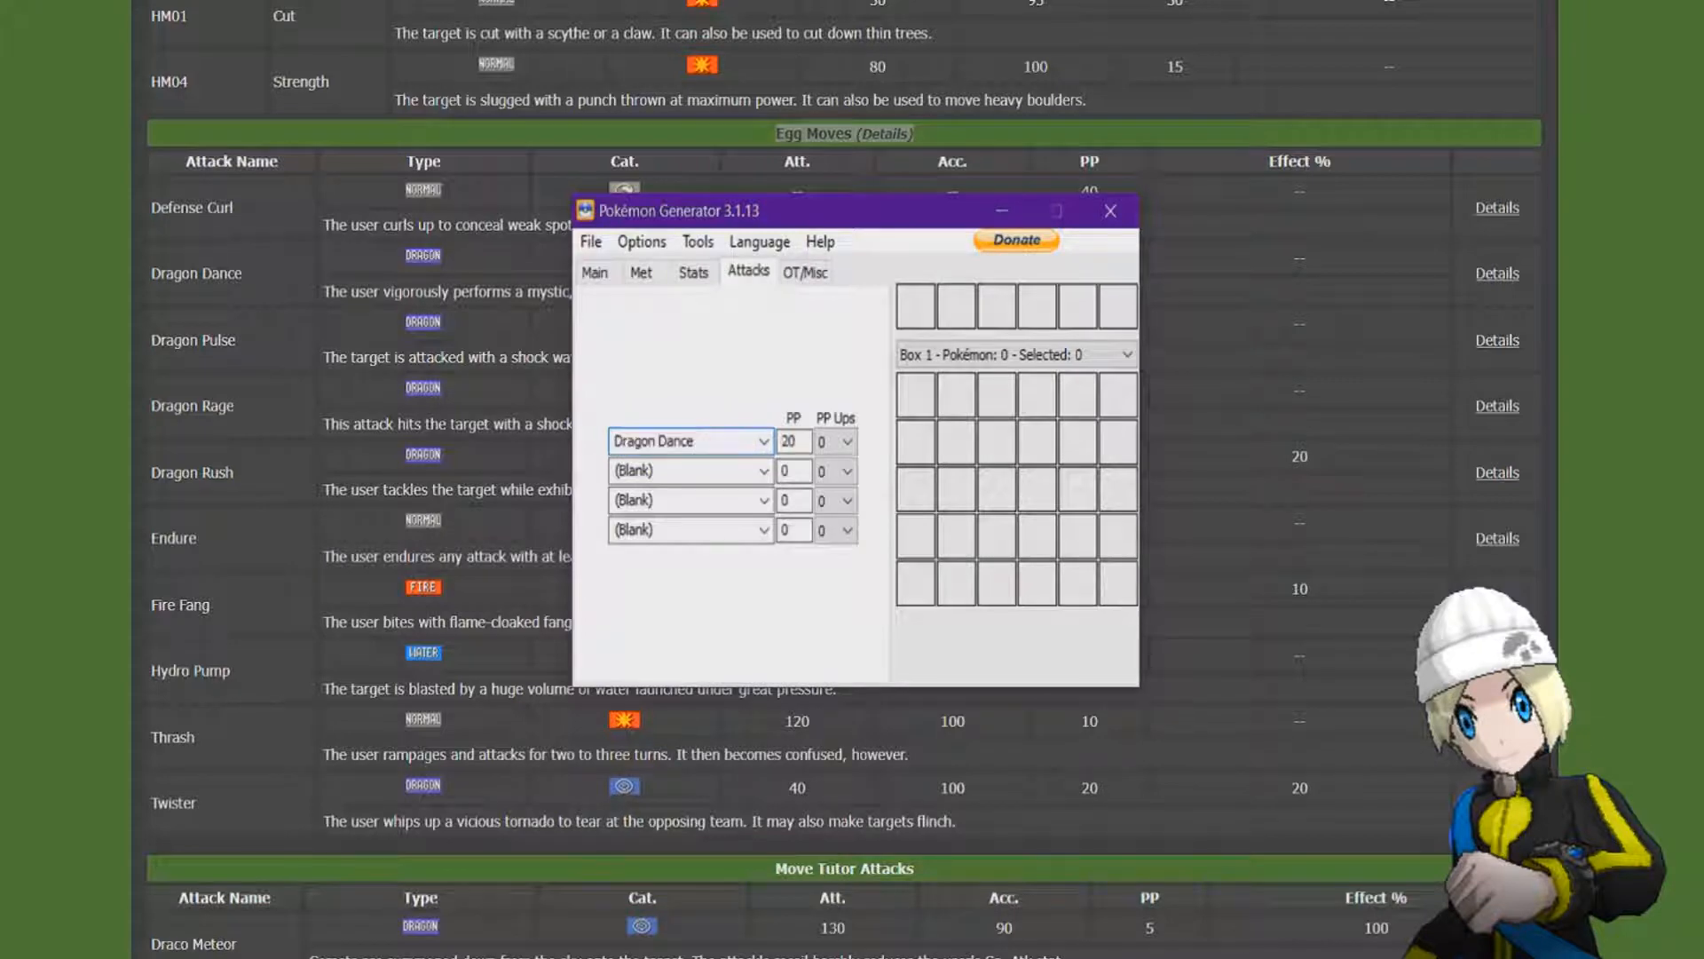
{"action": "mouse_move", "coordinate": [794, 441]}
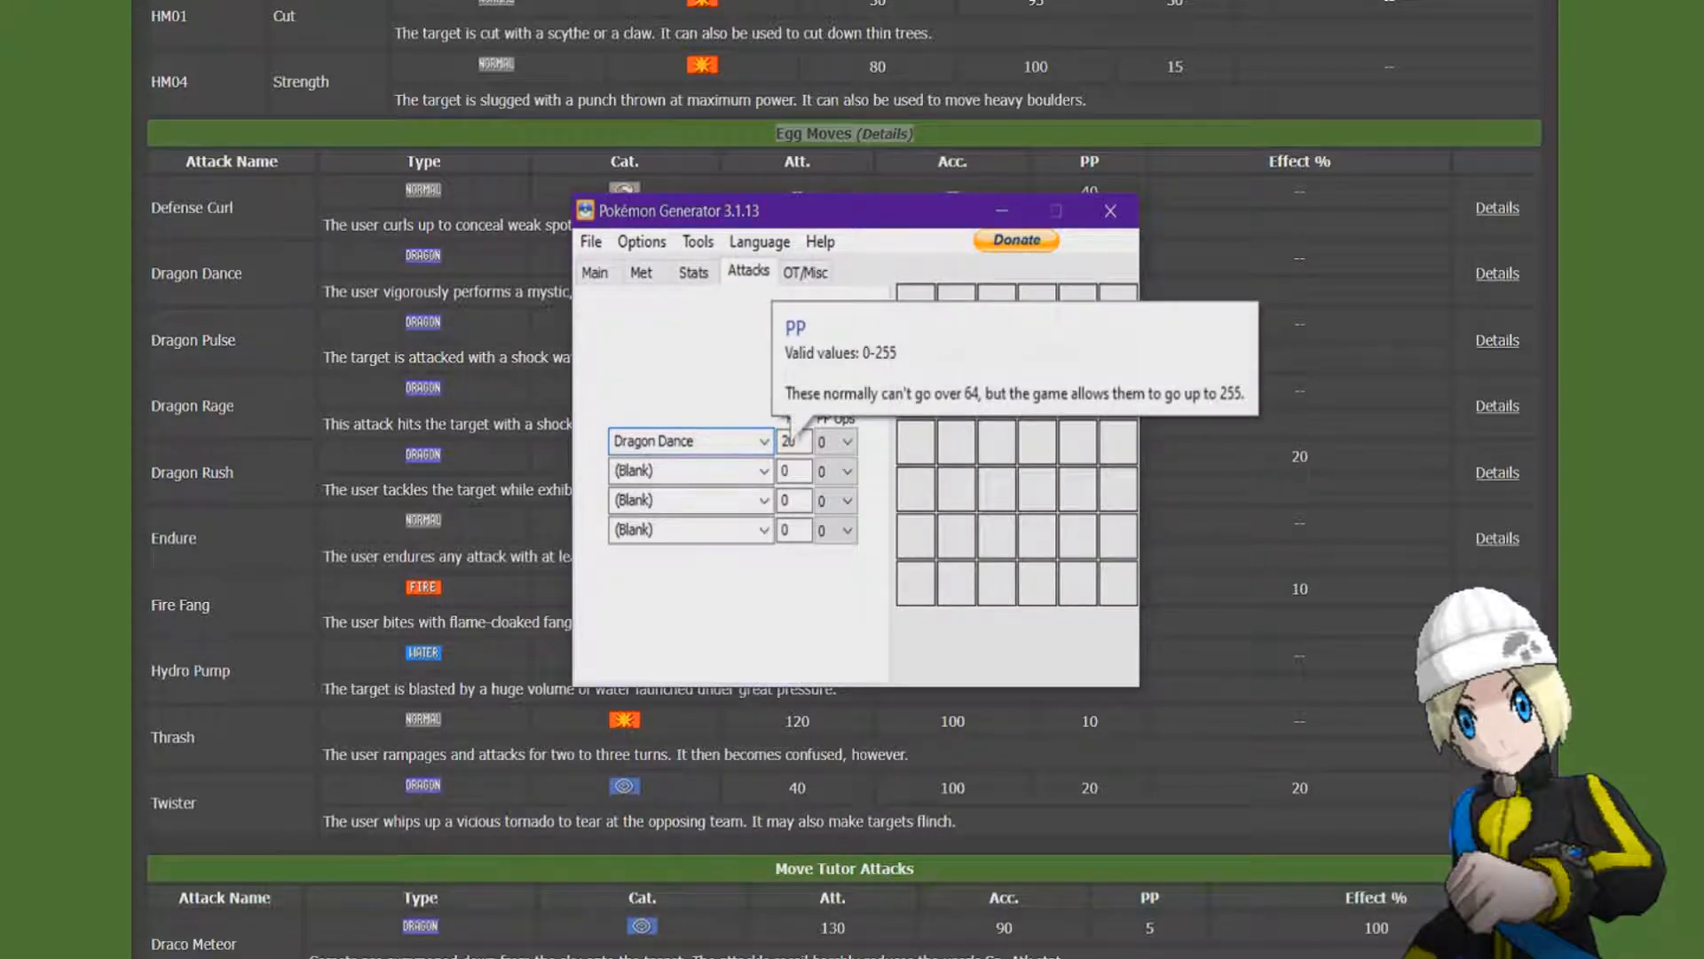
{"action": "left_click", "coordinate": [835, 441]}
{"action": "left_click", "coordinate": [830, 510]}
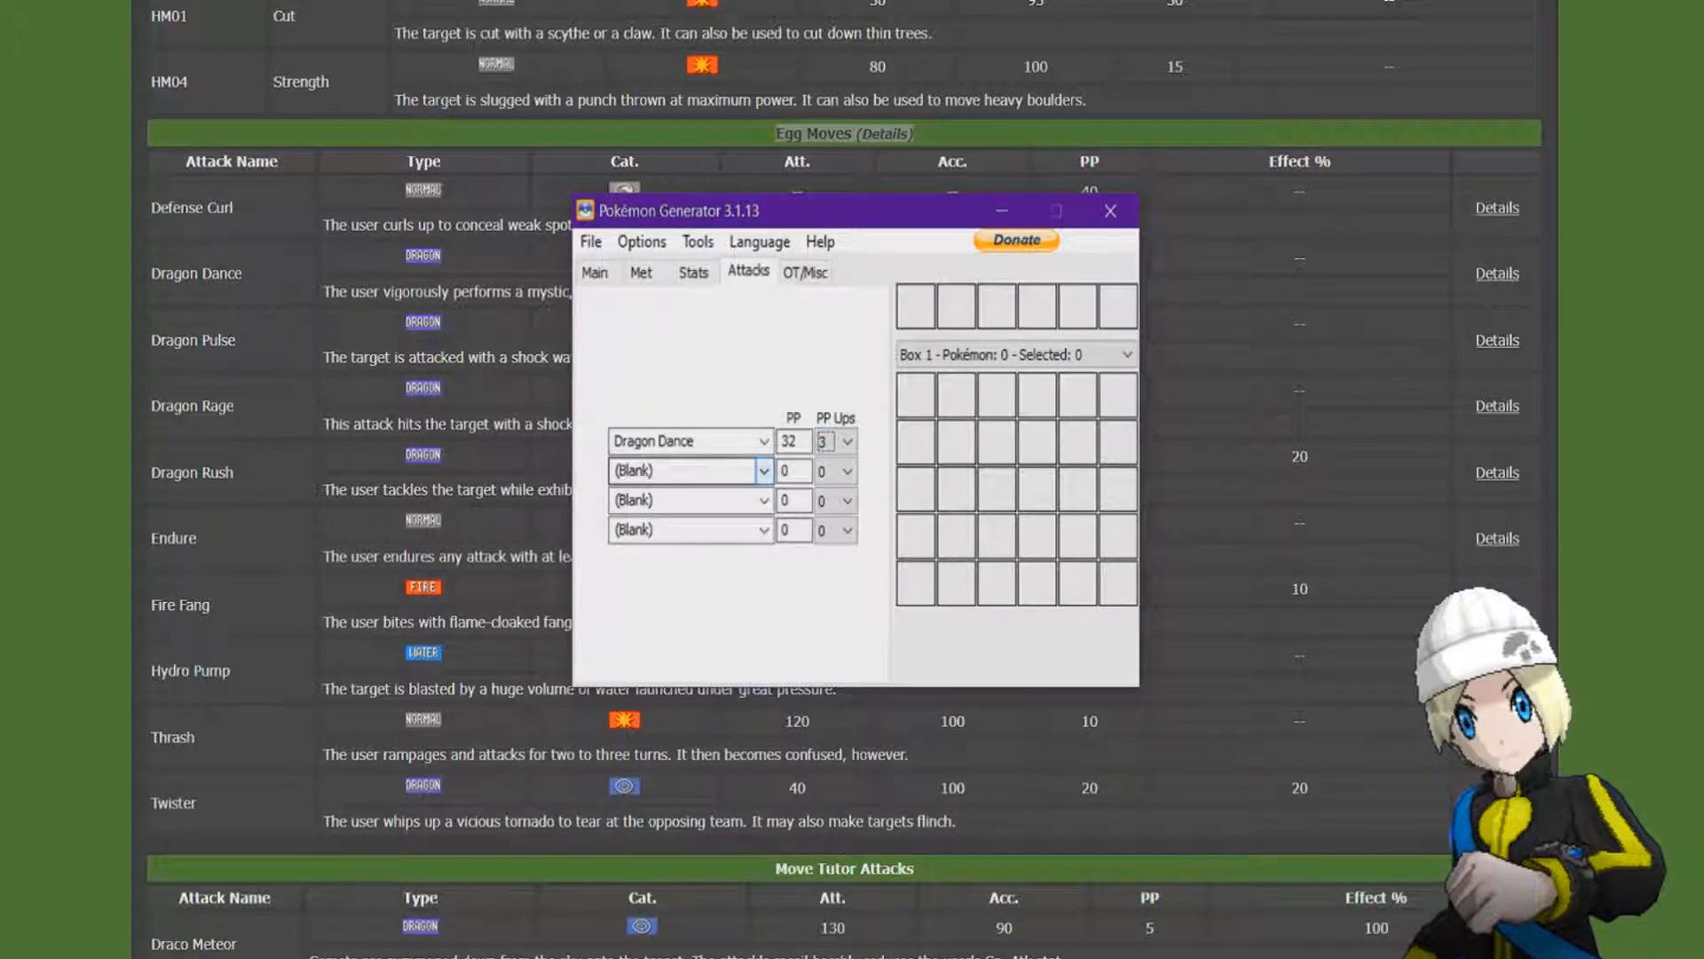
Set the Pokémon's second attack to Dragon Rage with 3 PP Ups.
{"action": "left_click", "coordinate": [763, 470]}
{"action": "scroll", "coordinate": [682, 652], "scroll_direction": "down", "scroll_amount": 8}
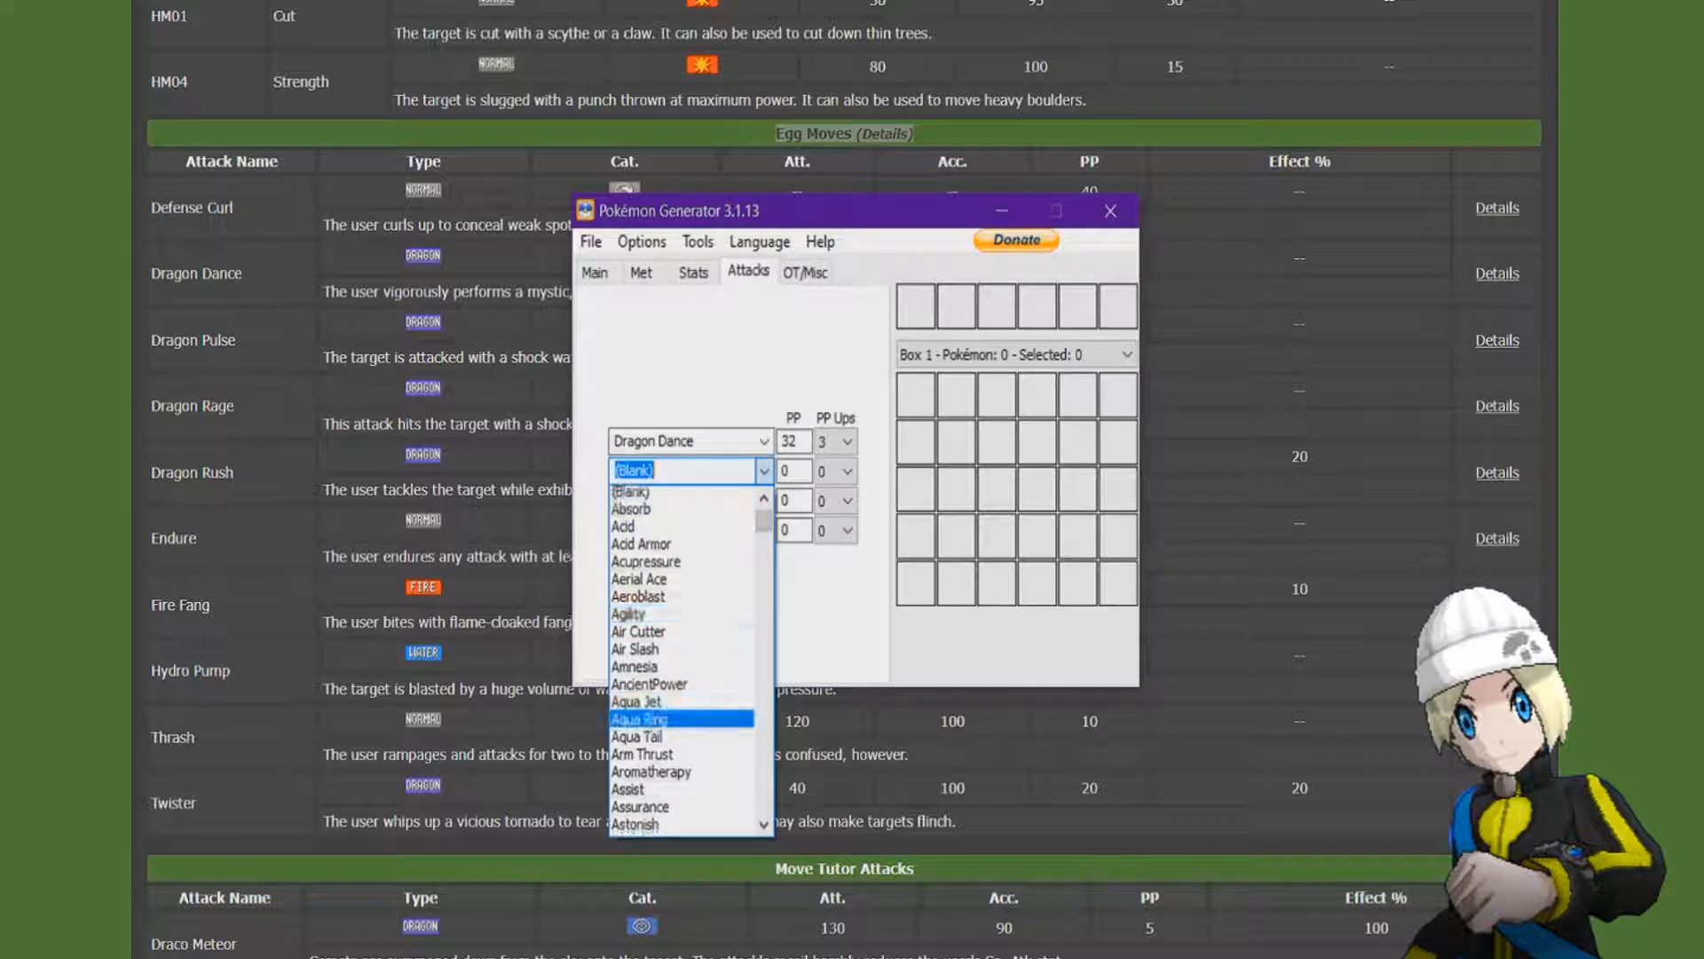
{"action": "mouse_move", "coordinate": [764, 533]}
{"action": "left_mouse_down"}
{"action": "mouse_move", "coordinate": [763, 804]}
{"action": "mouse_move", "coordinate": [763, 518]}
{"action": "left_mouse_up"}
{"action": "left_click", "coordinate": [692, 495]}
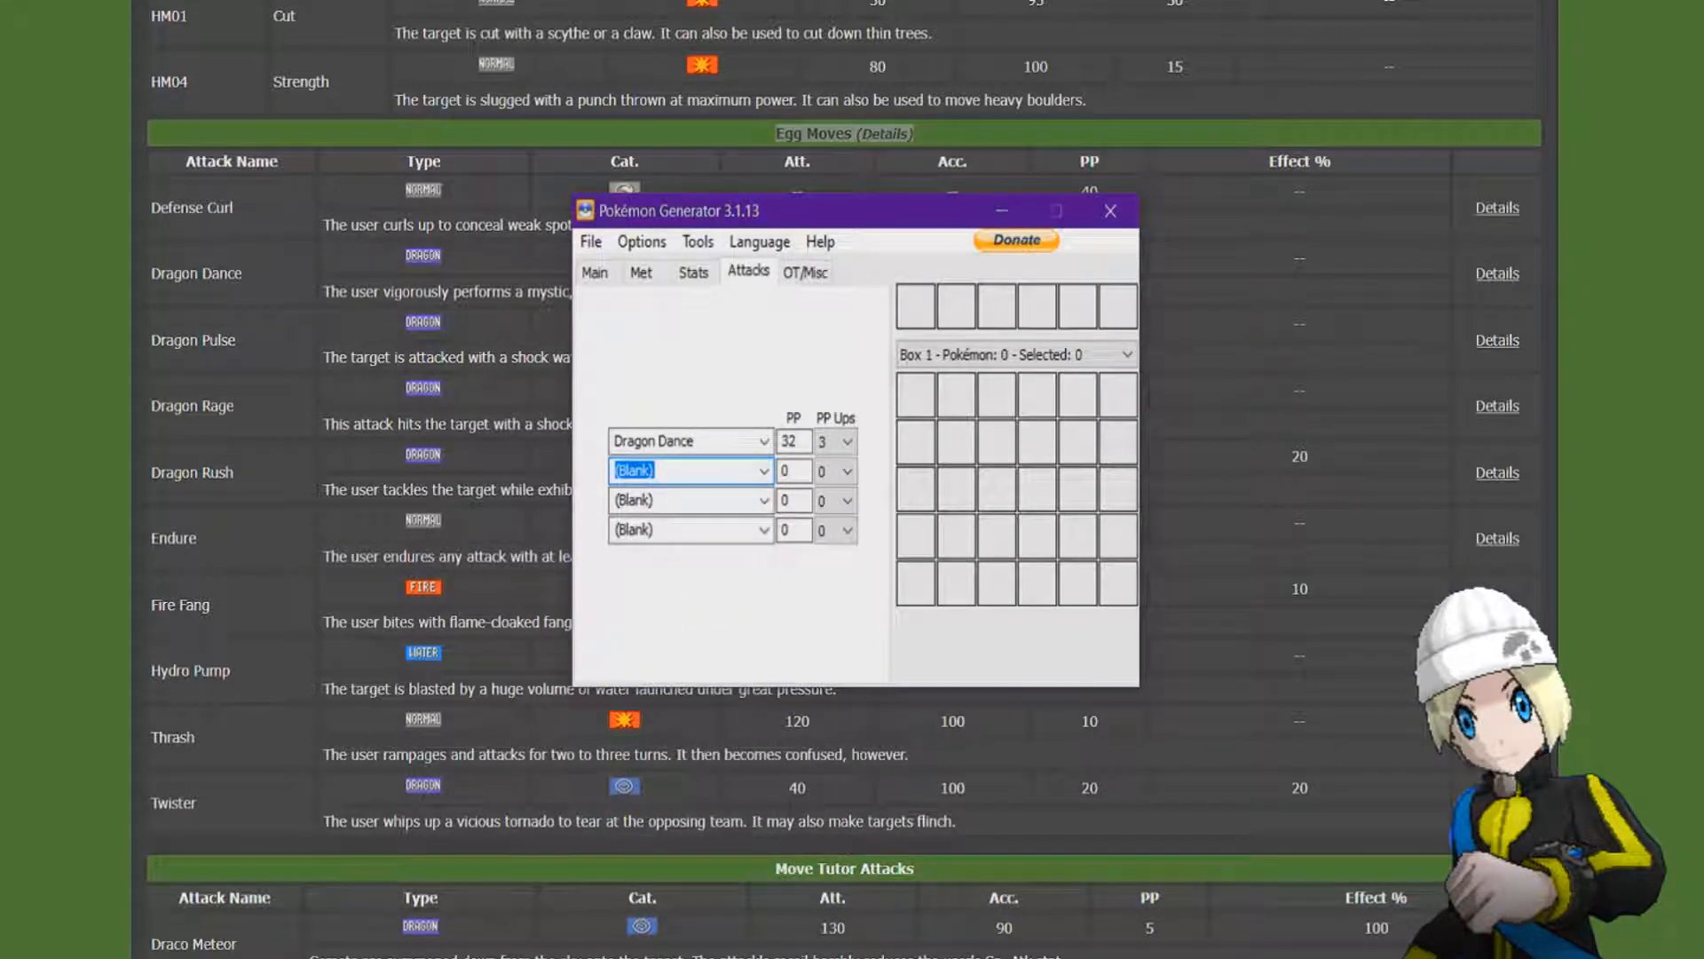
{"action": "type", "text": "Dragon Rage"}
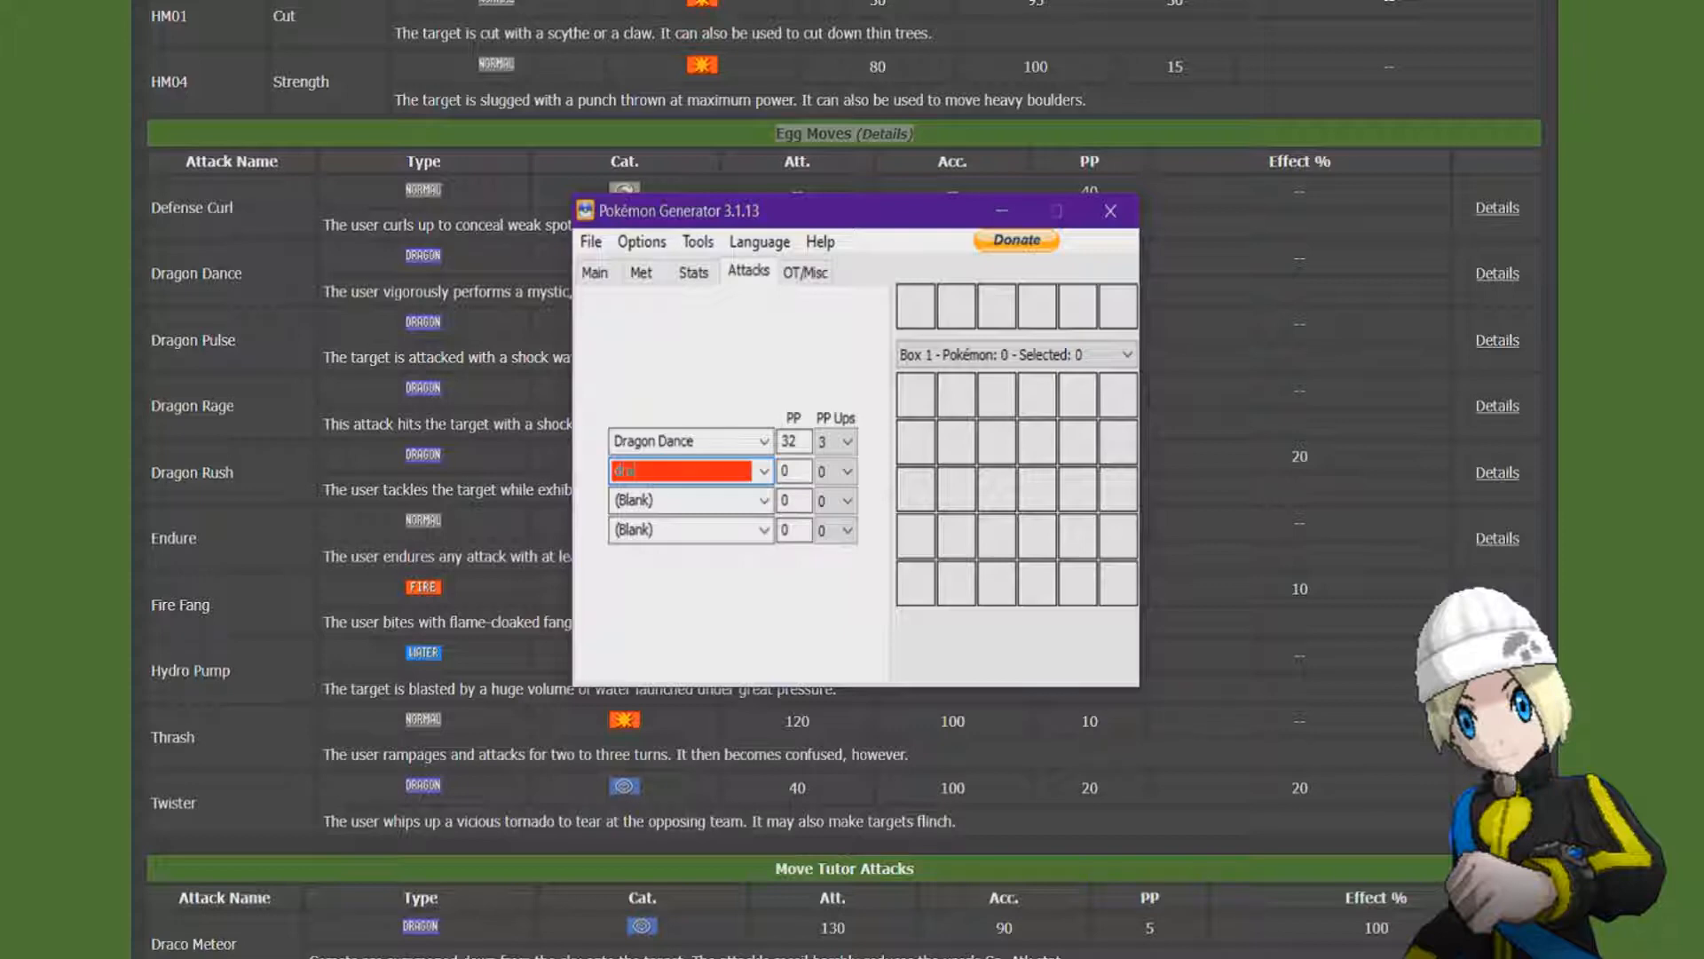
{"action": "left_click", "coordinate": [834, 471]}
{"action": "left_click", "coordinate": [821, 497]}
Set the third attack to Endure and the fourth attack to Fire Fang.
{"action": "key", "text": "Tab"}
{"action": "type", "text": "Endure"}
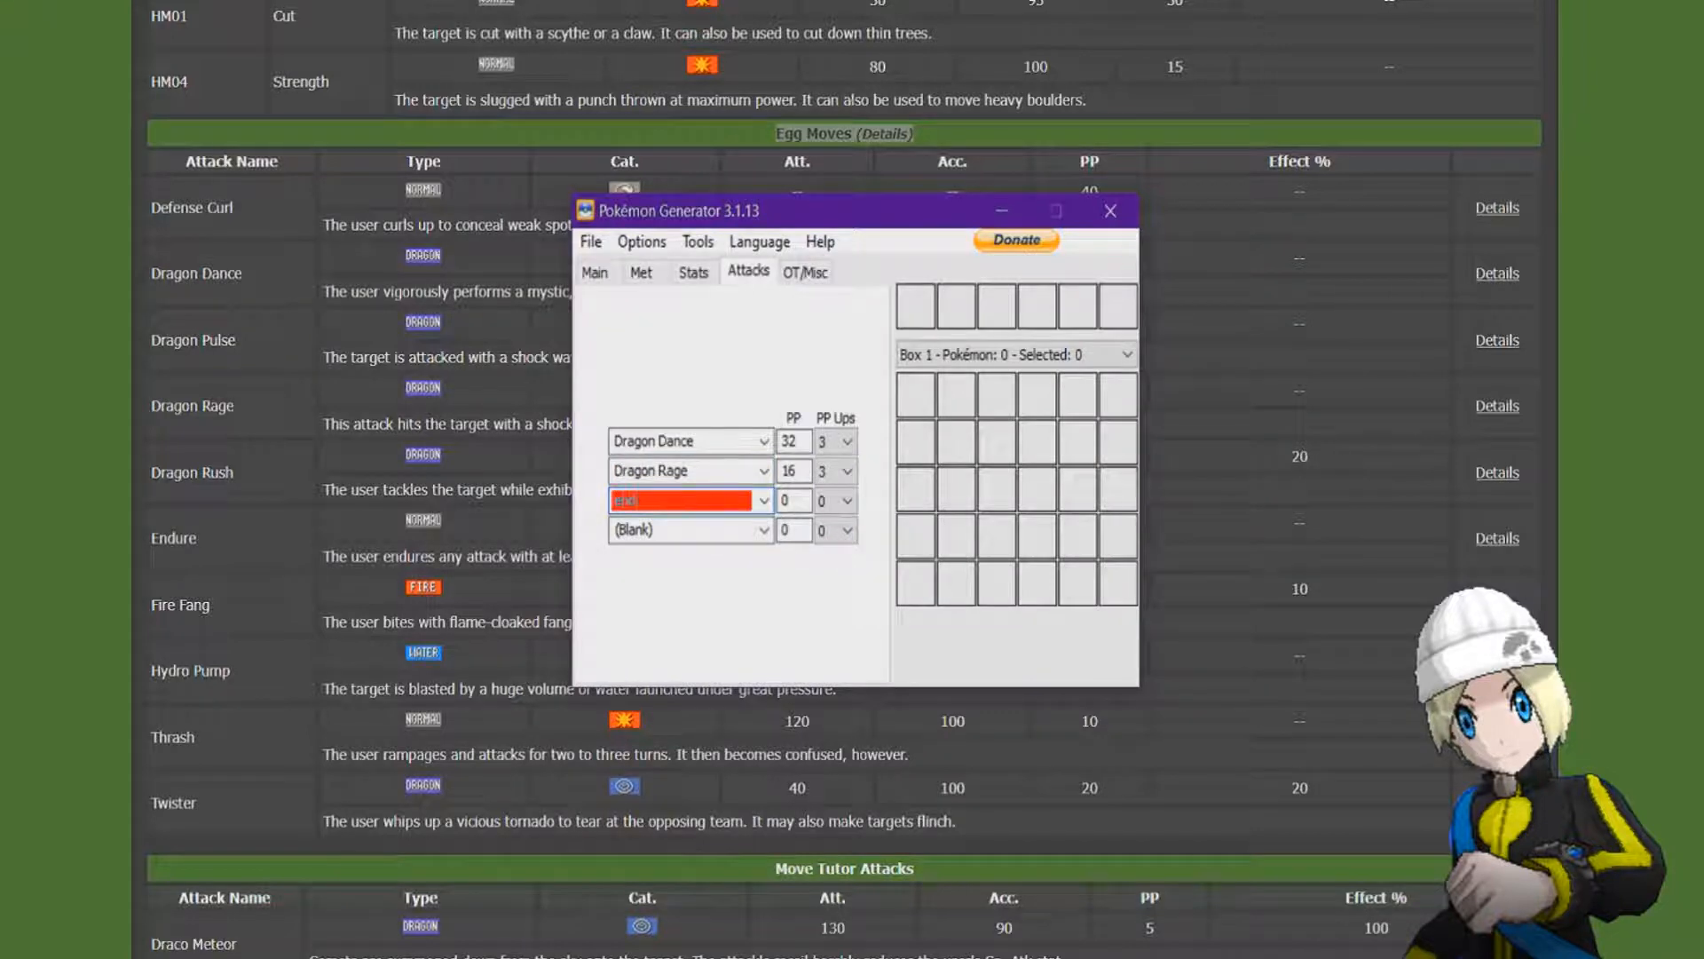
{"action": "key", "text": "Tab"}
{"action": "type", "text": "Fire"}
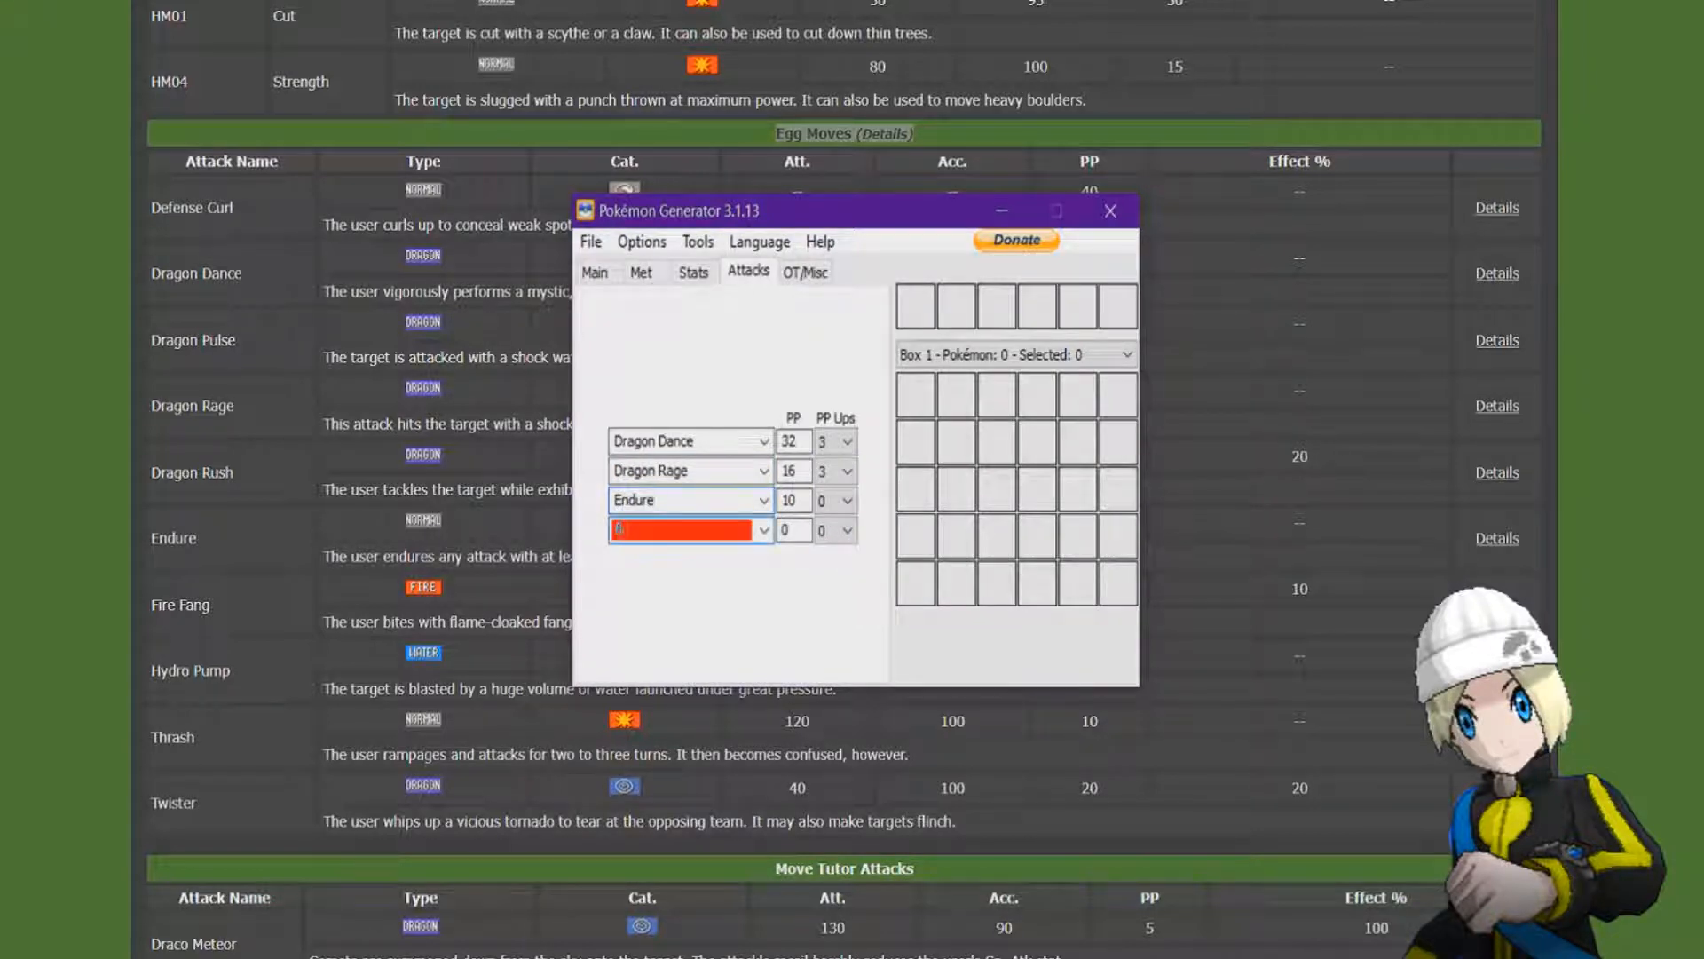
{"action": "type", "text": " Fang"}
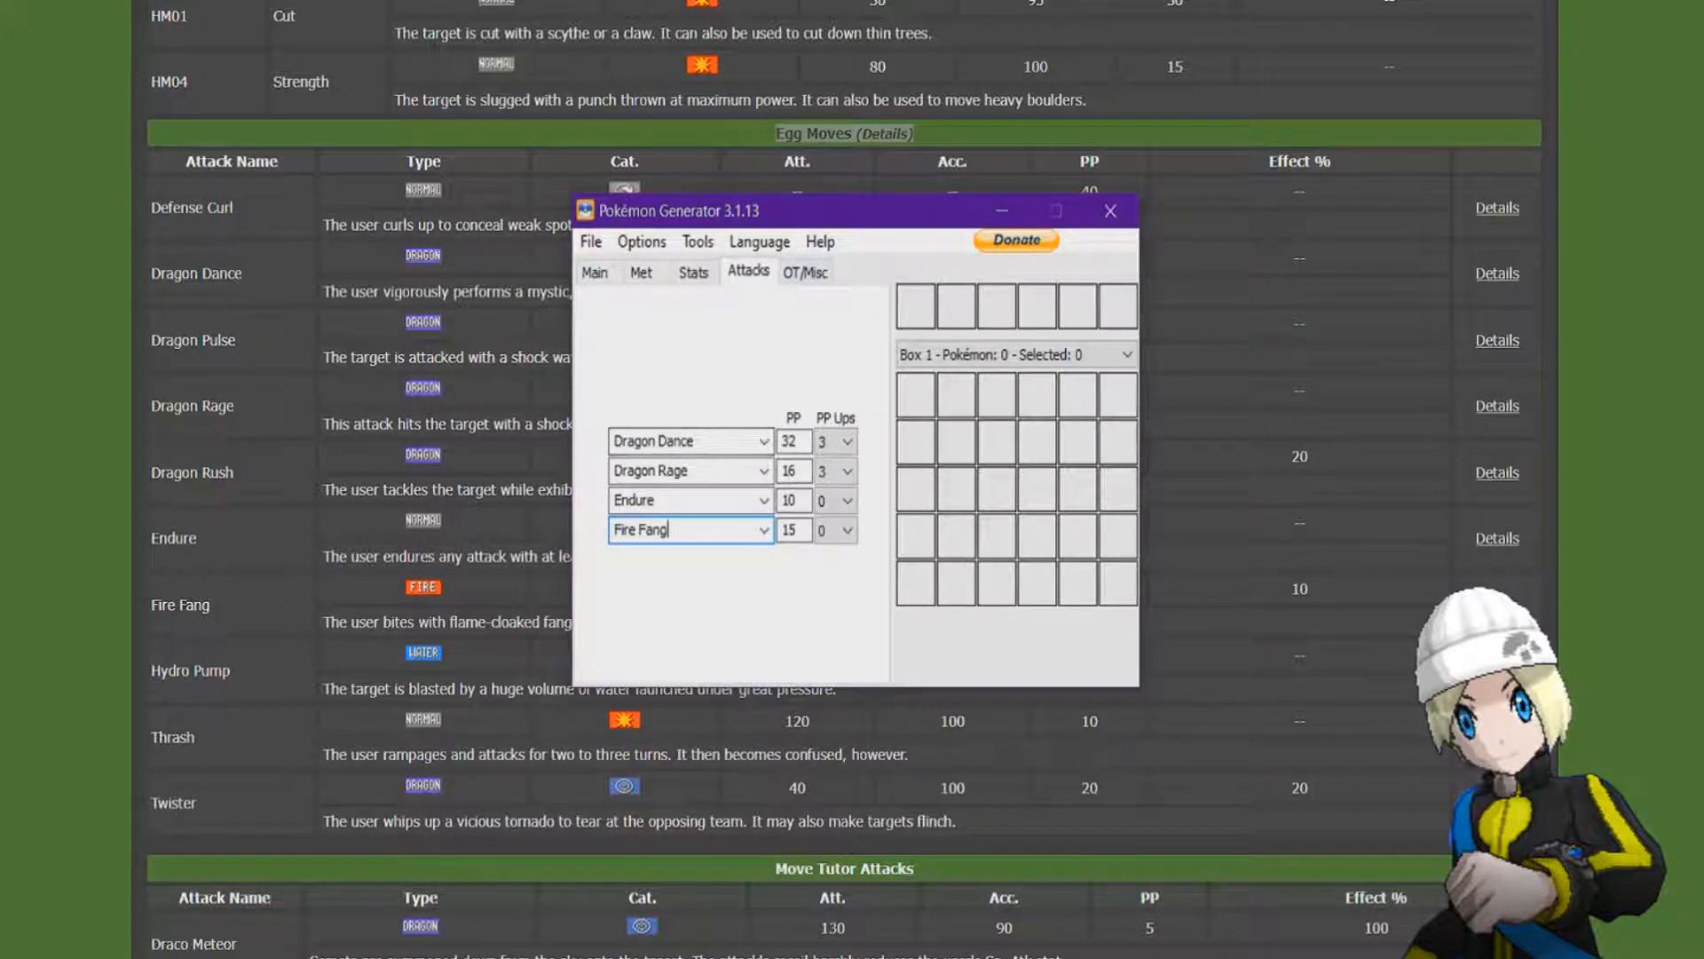
Check the trainer information, then save the Pokémon from the tabs to the Desktop as a PC Pokémon file named bagon.
{"action": "left_click", "coordinate": [806, 272]}
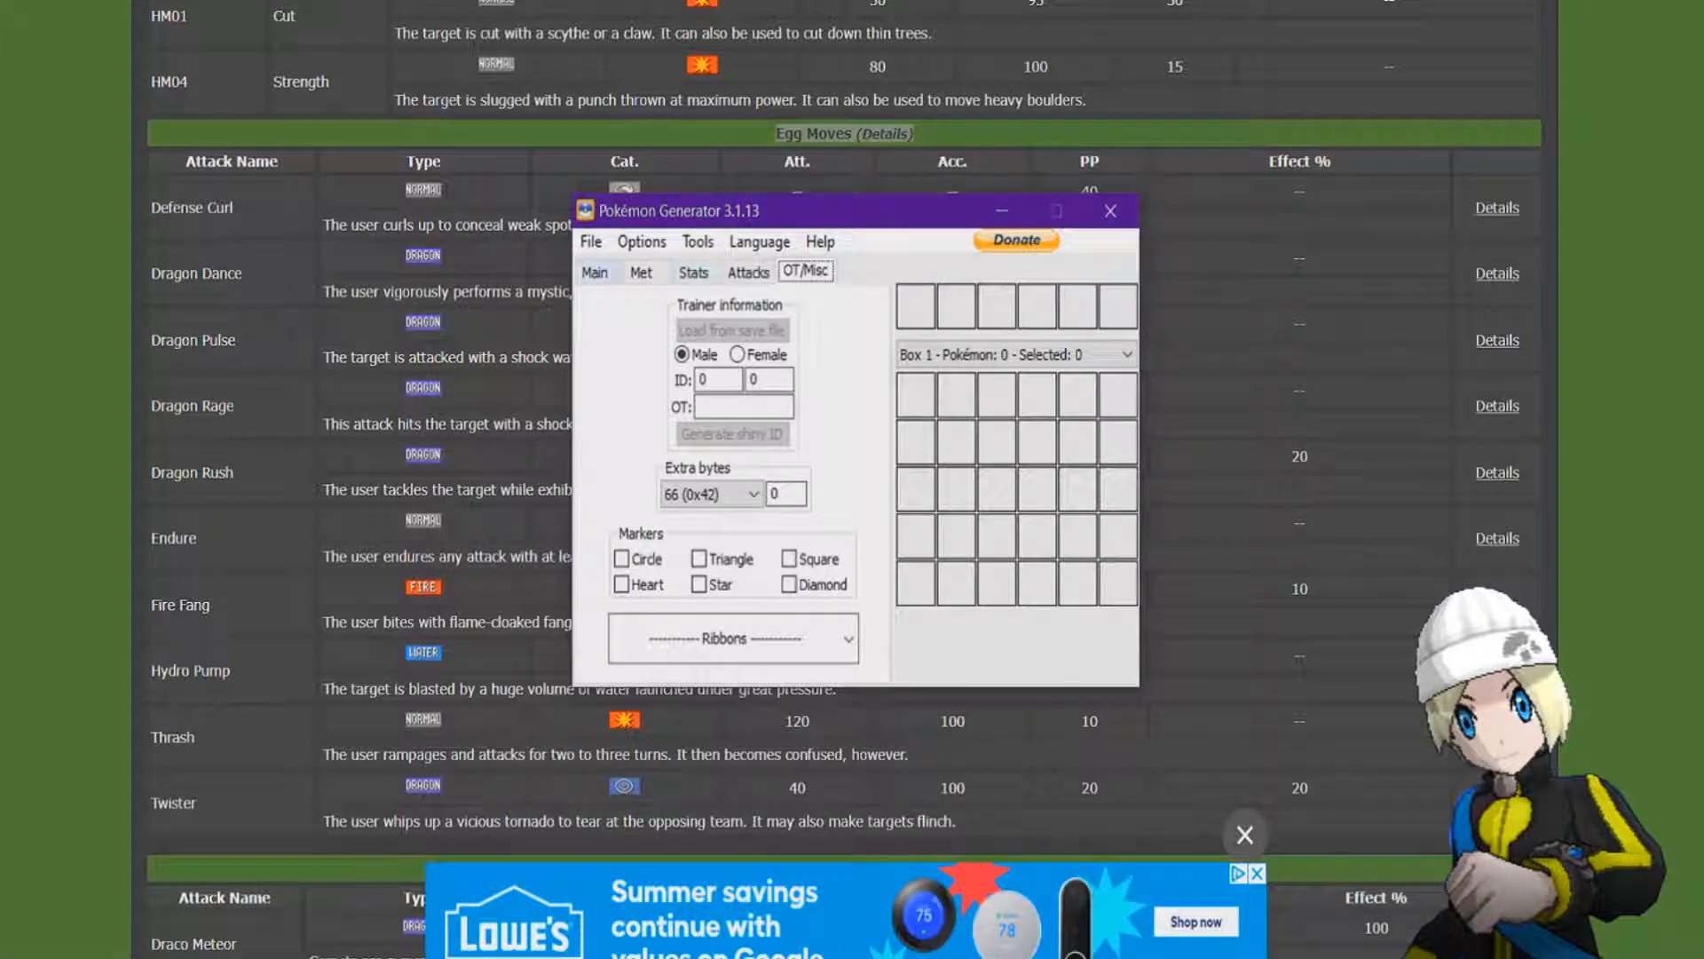
{"action": "left_click", "coordinate": [602, 271]}
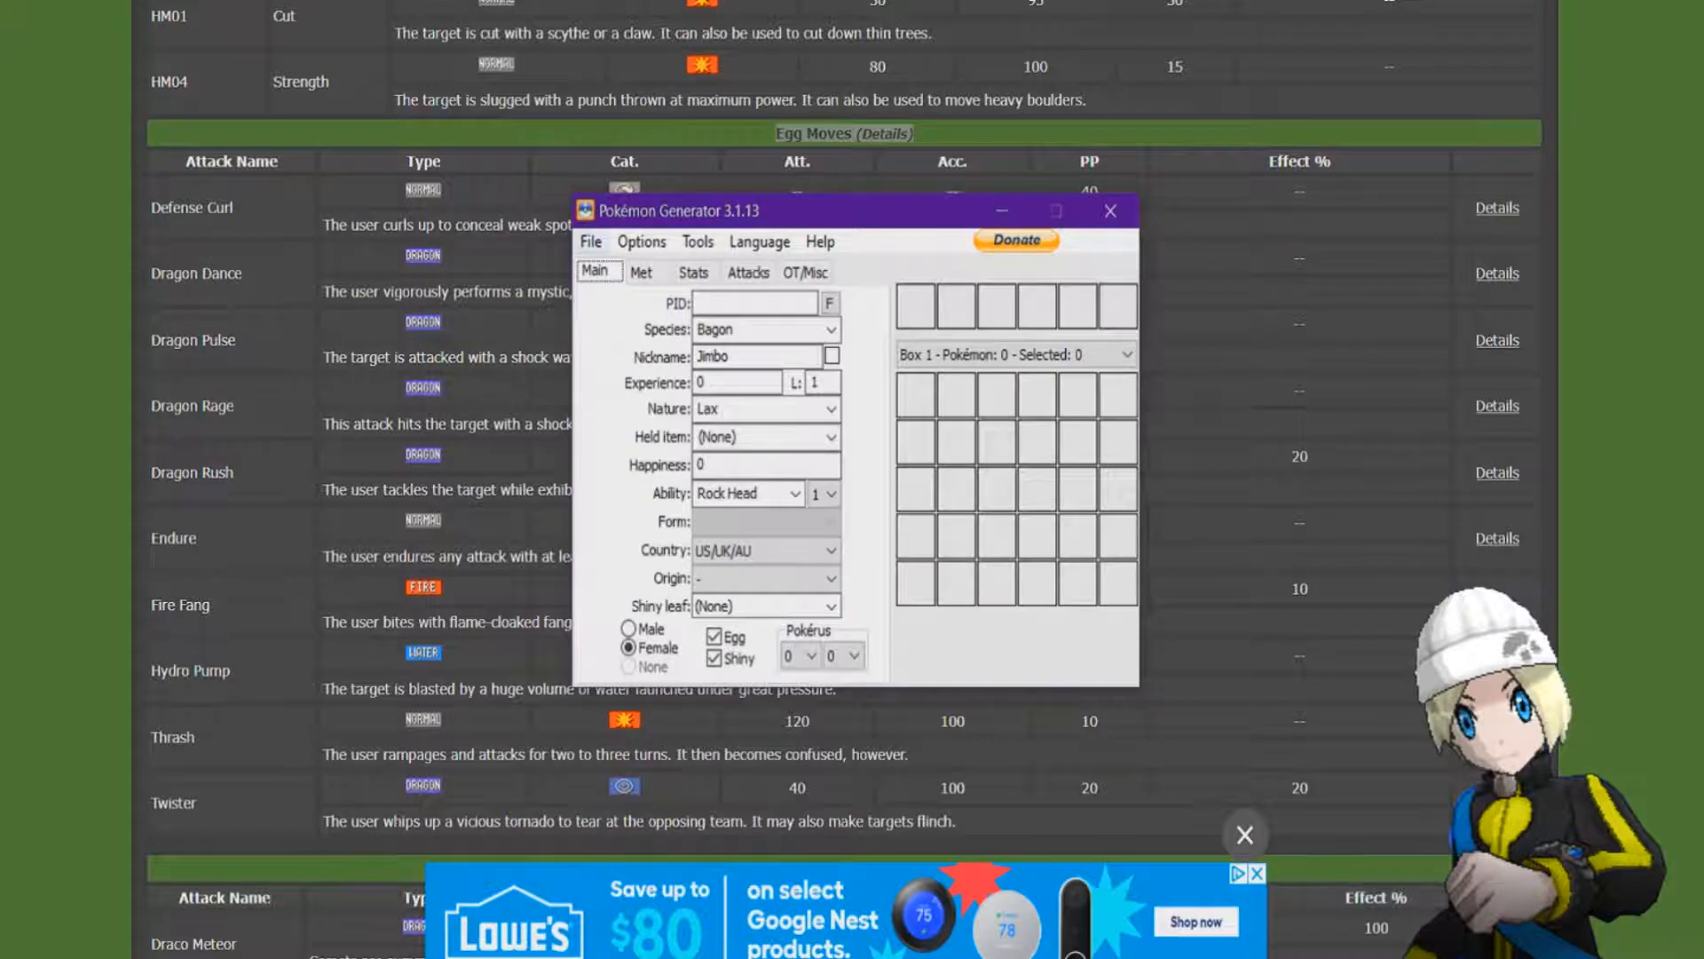
{"action": "left_click", "coordinate": [590, 242]}
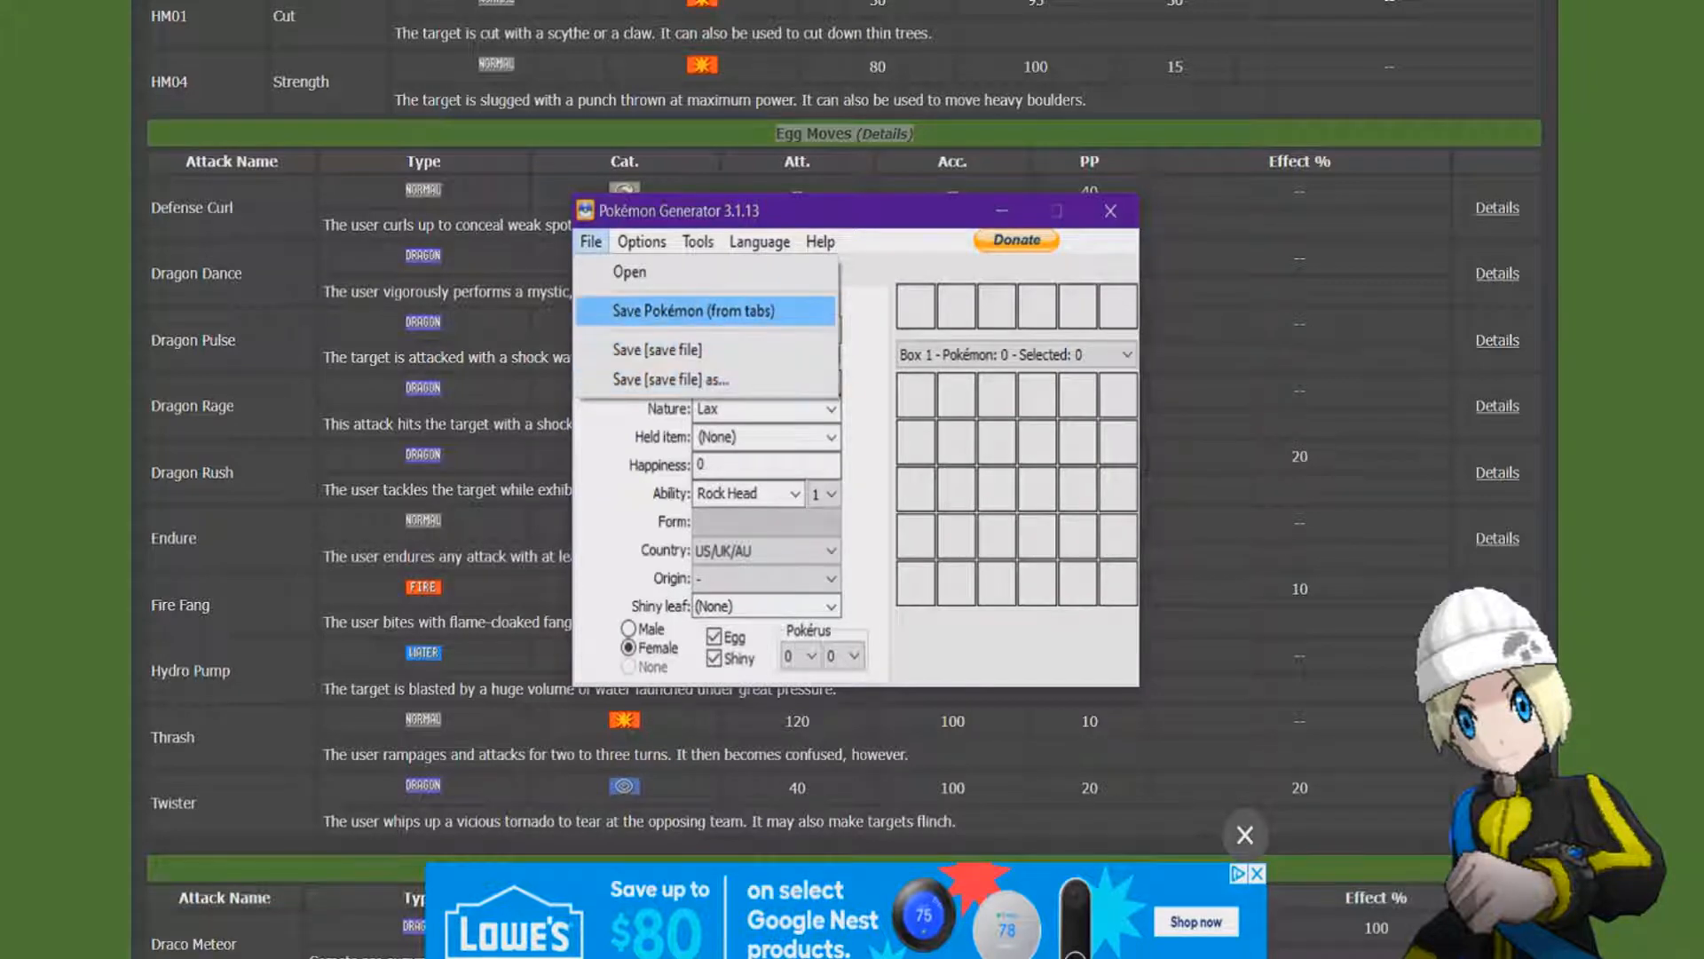
{"action": "key", "text": "Return"}
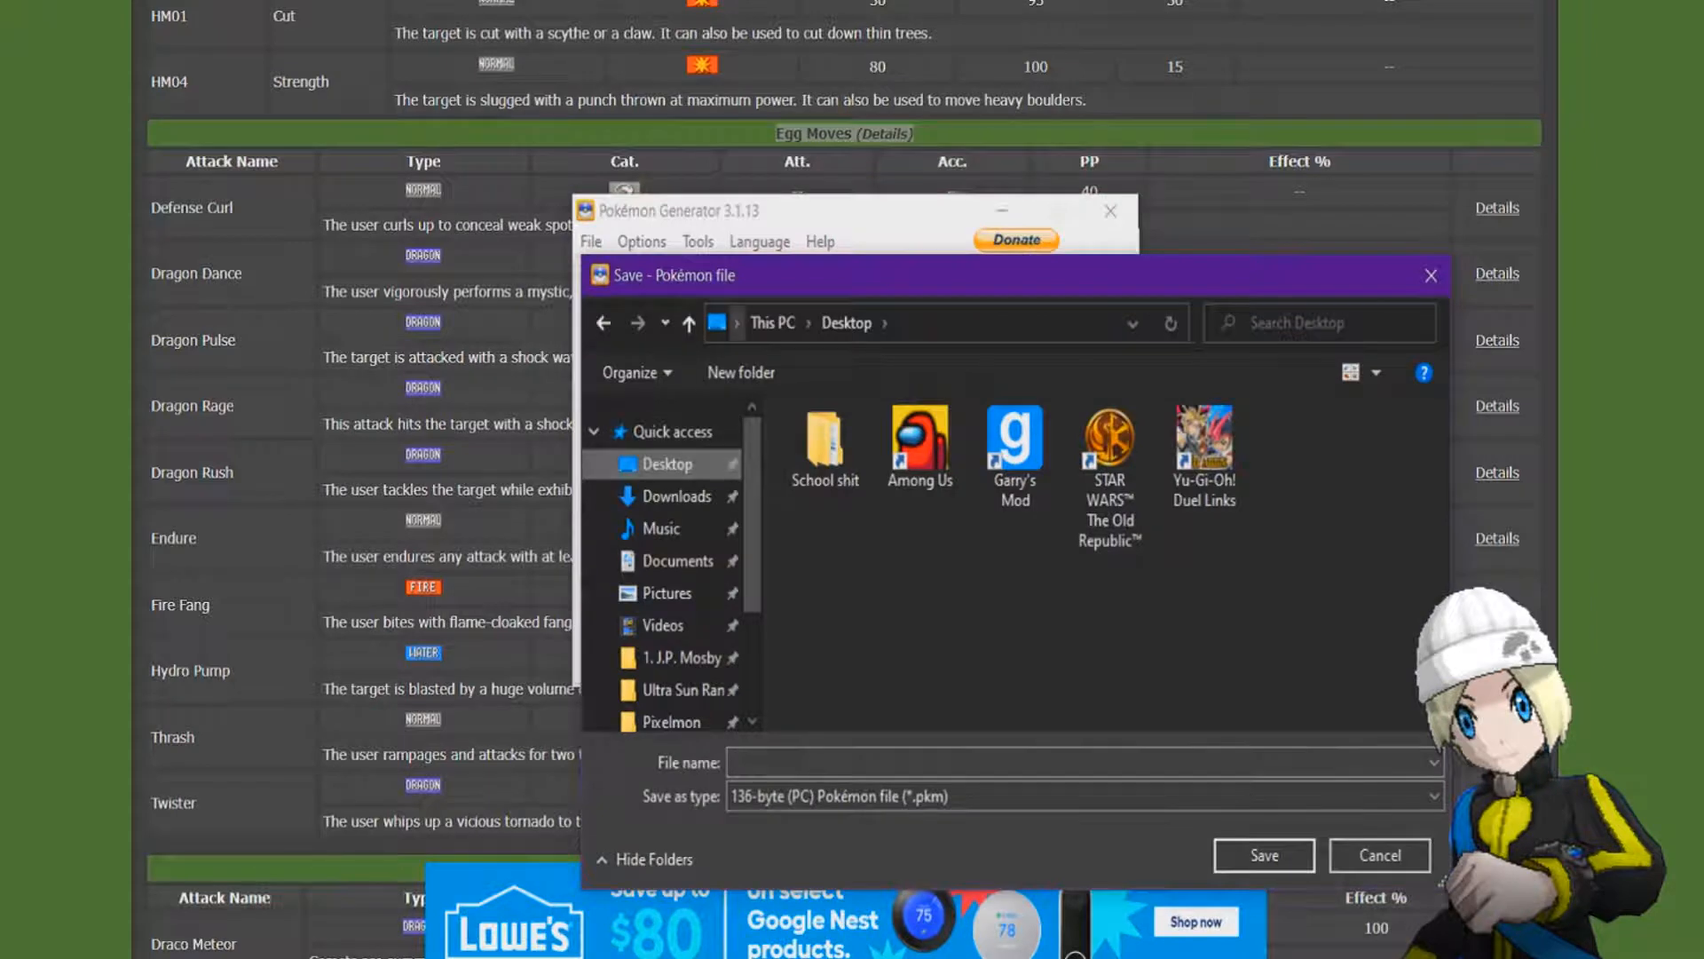
{"action": "left_click_drag", "start_coordinate": [750, 276], "coordinate": [661, 201]}
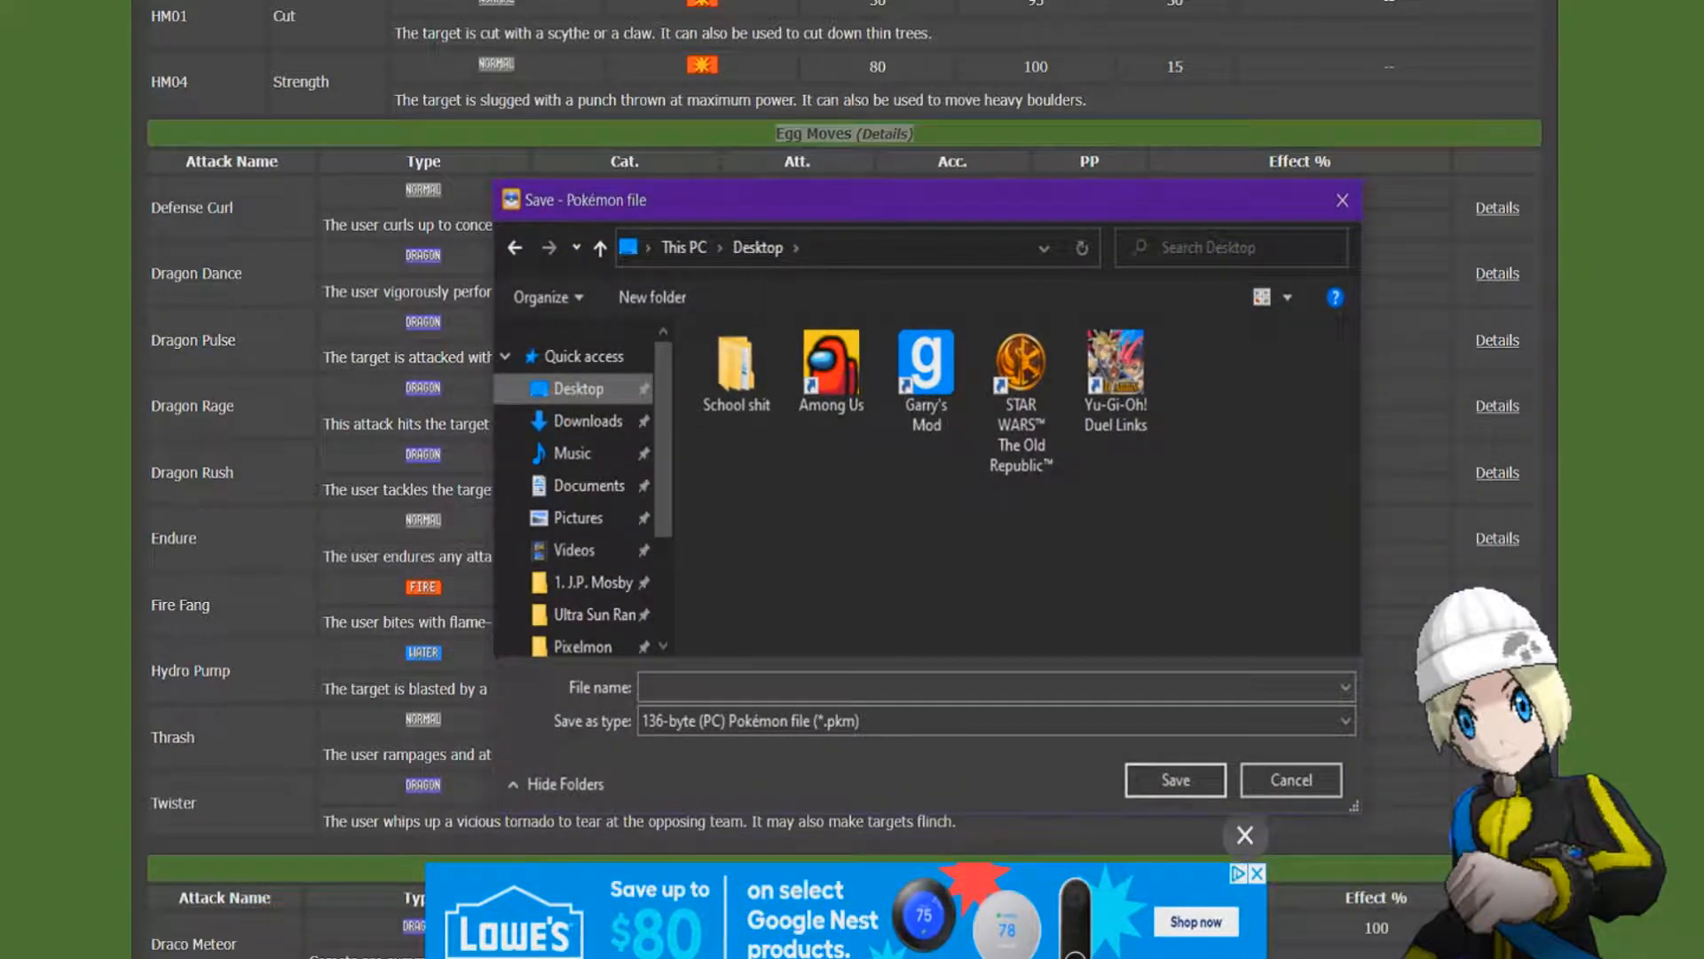
{"action": "left_click", "coordinate": [646, 687]}
{"action": "type", "text": "bagon"}
{"action": "key", "text": "Return"}
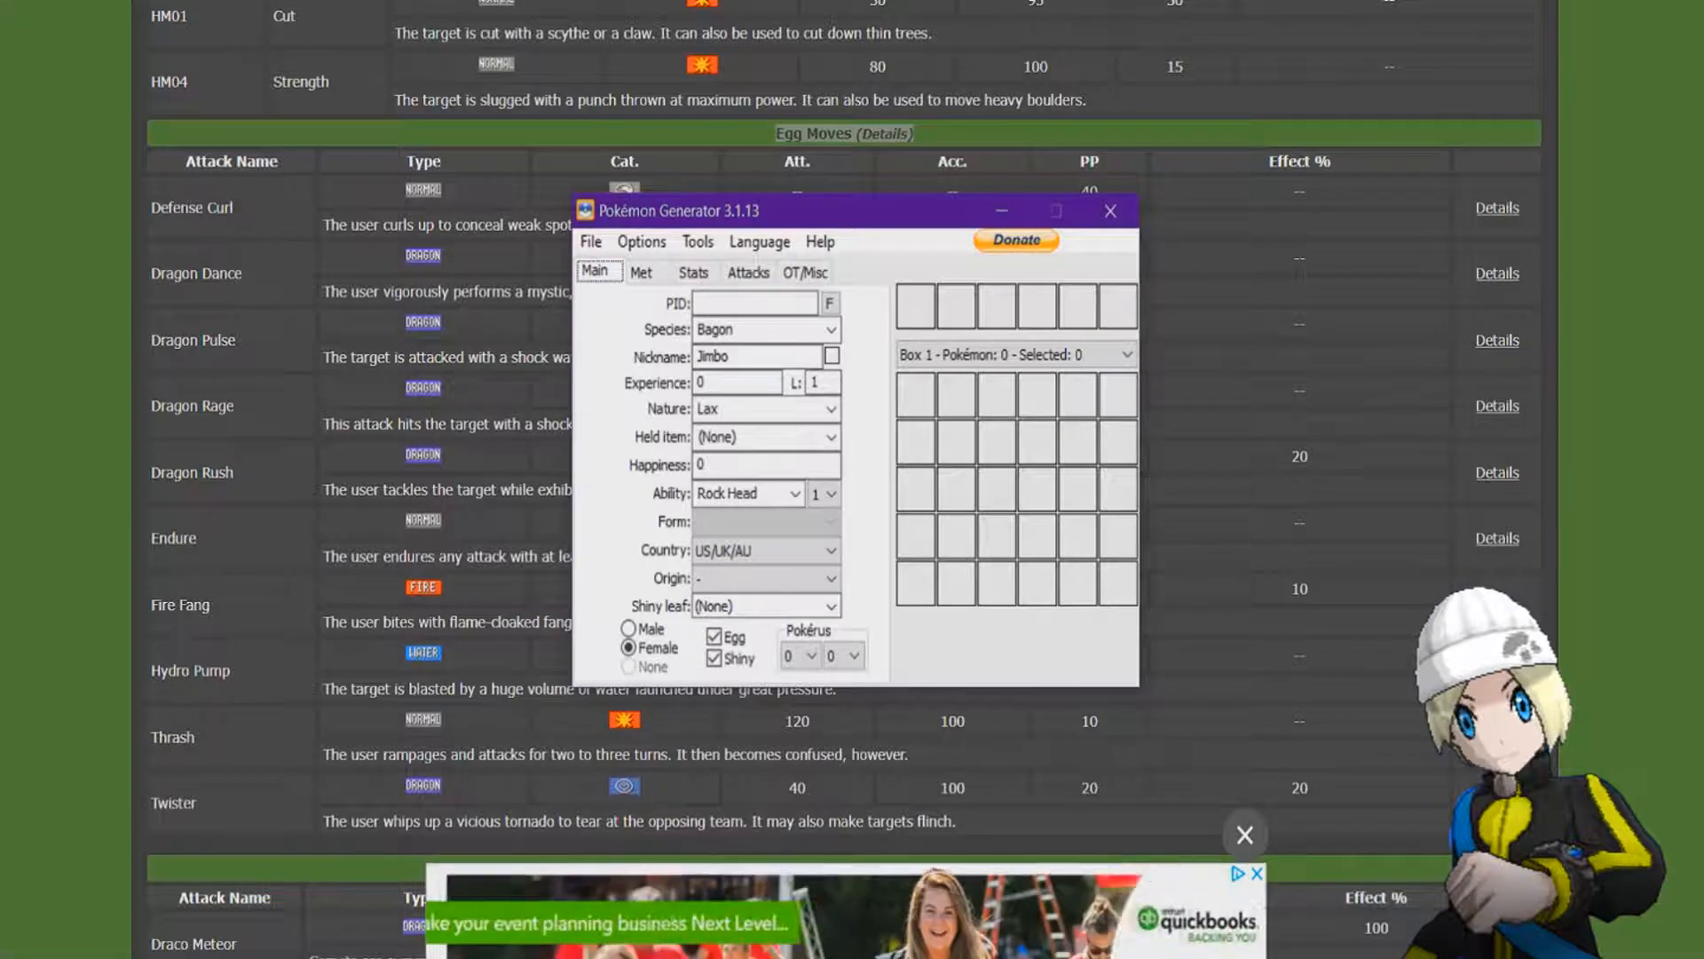
{"action": "key", "text": "super+alt+d"}
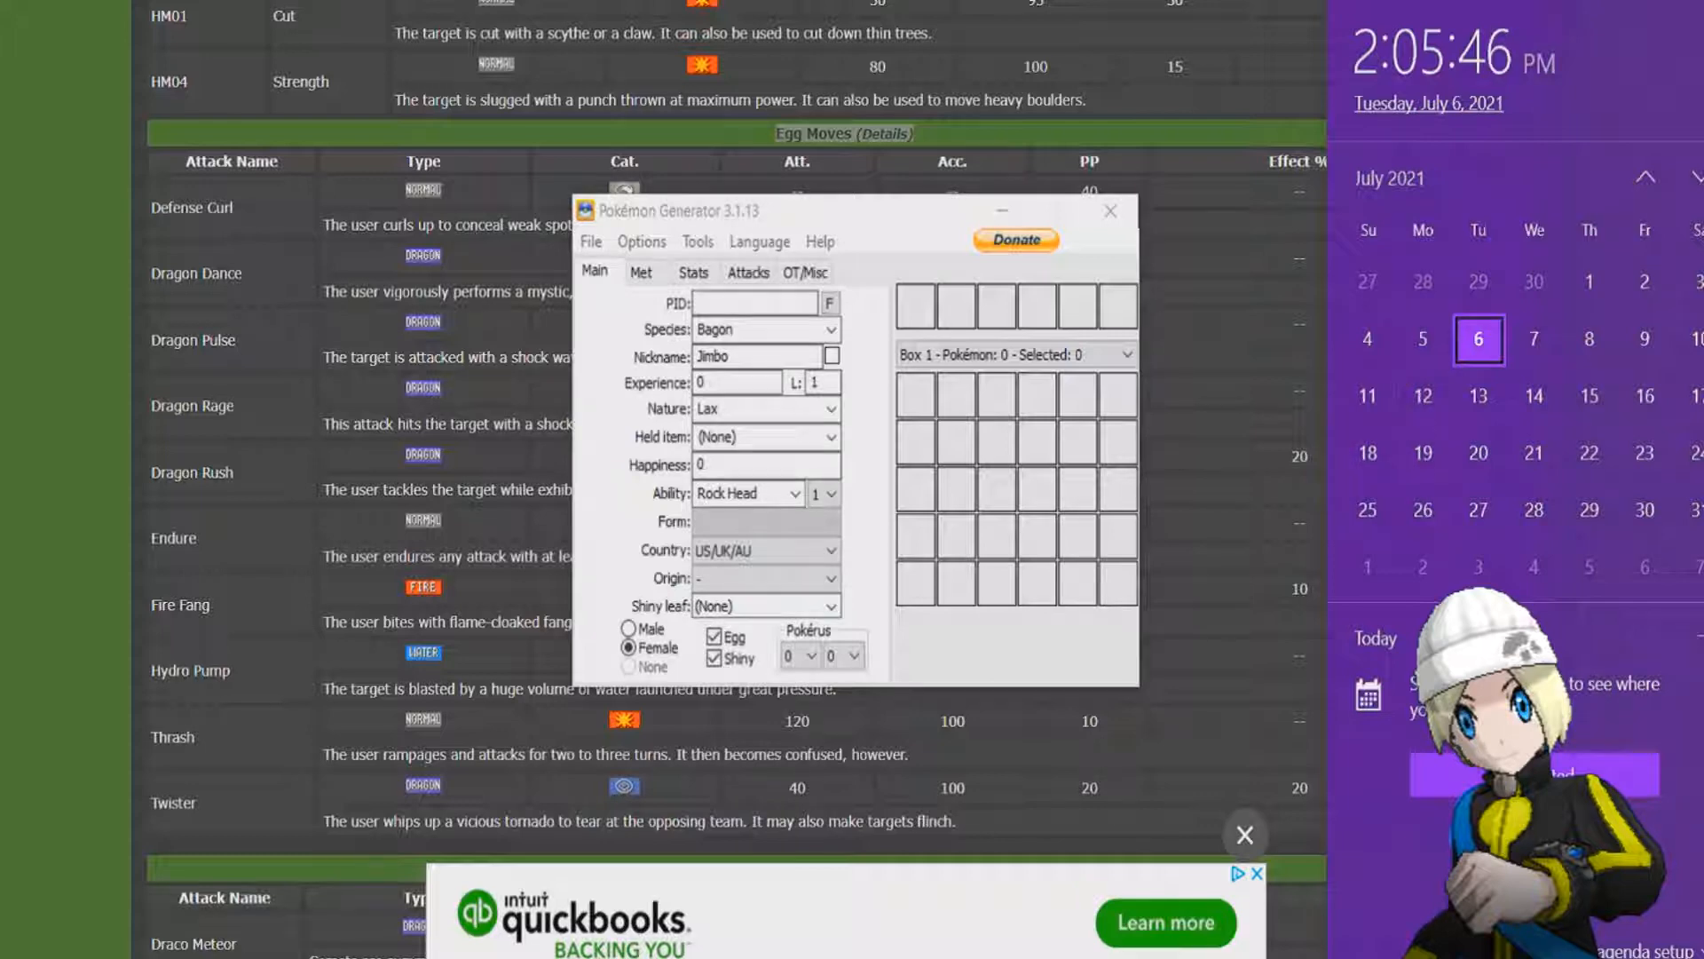
{"action": "key", "text": "Escape"}
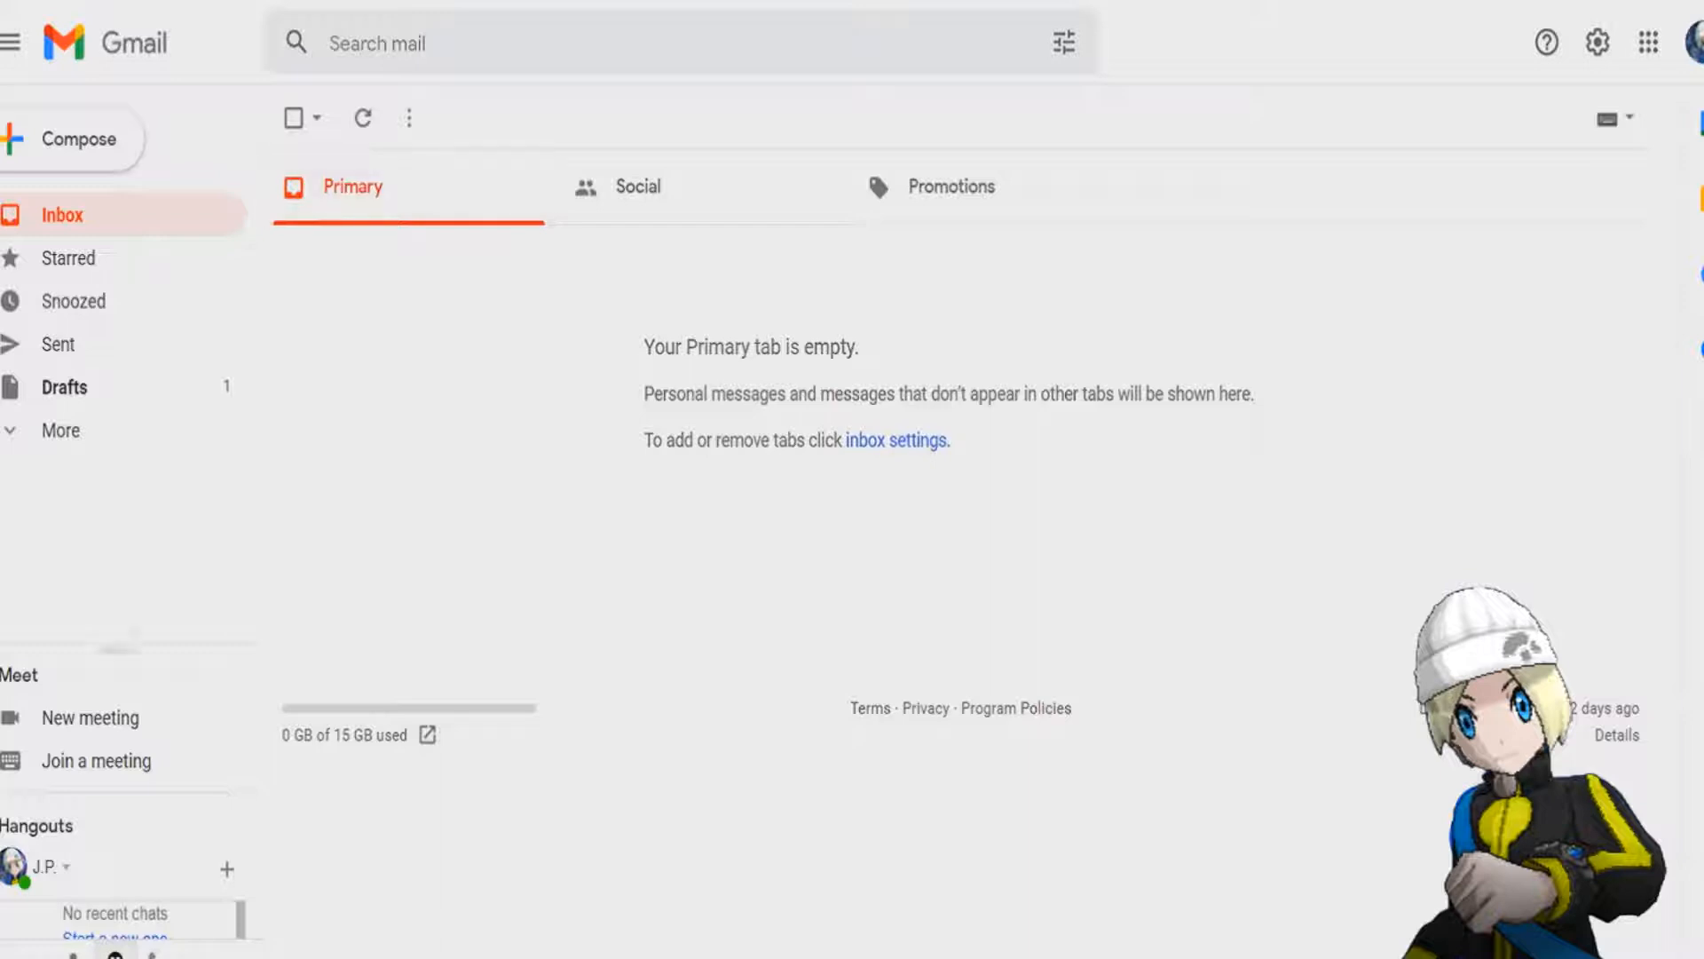
Compose a new Gmail message, entering the recipient's e-mail address and the subject "Jimbo Egg".
{"action": "left_click", "coordinate": [78, 138]}
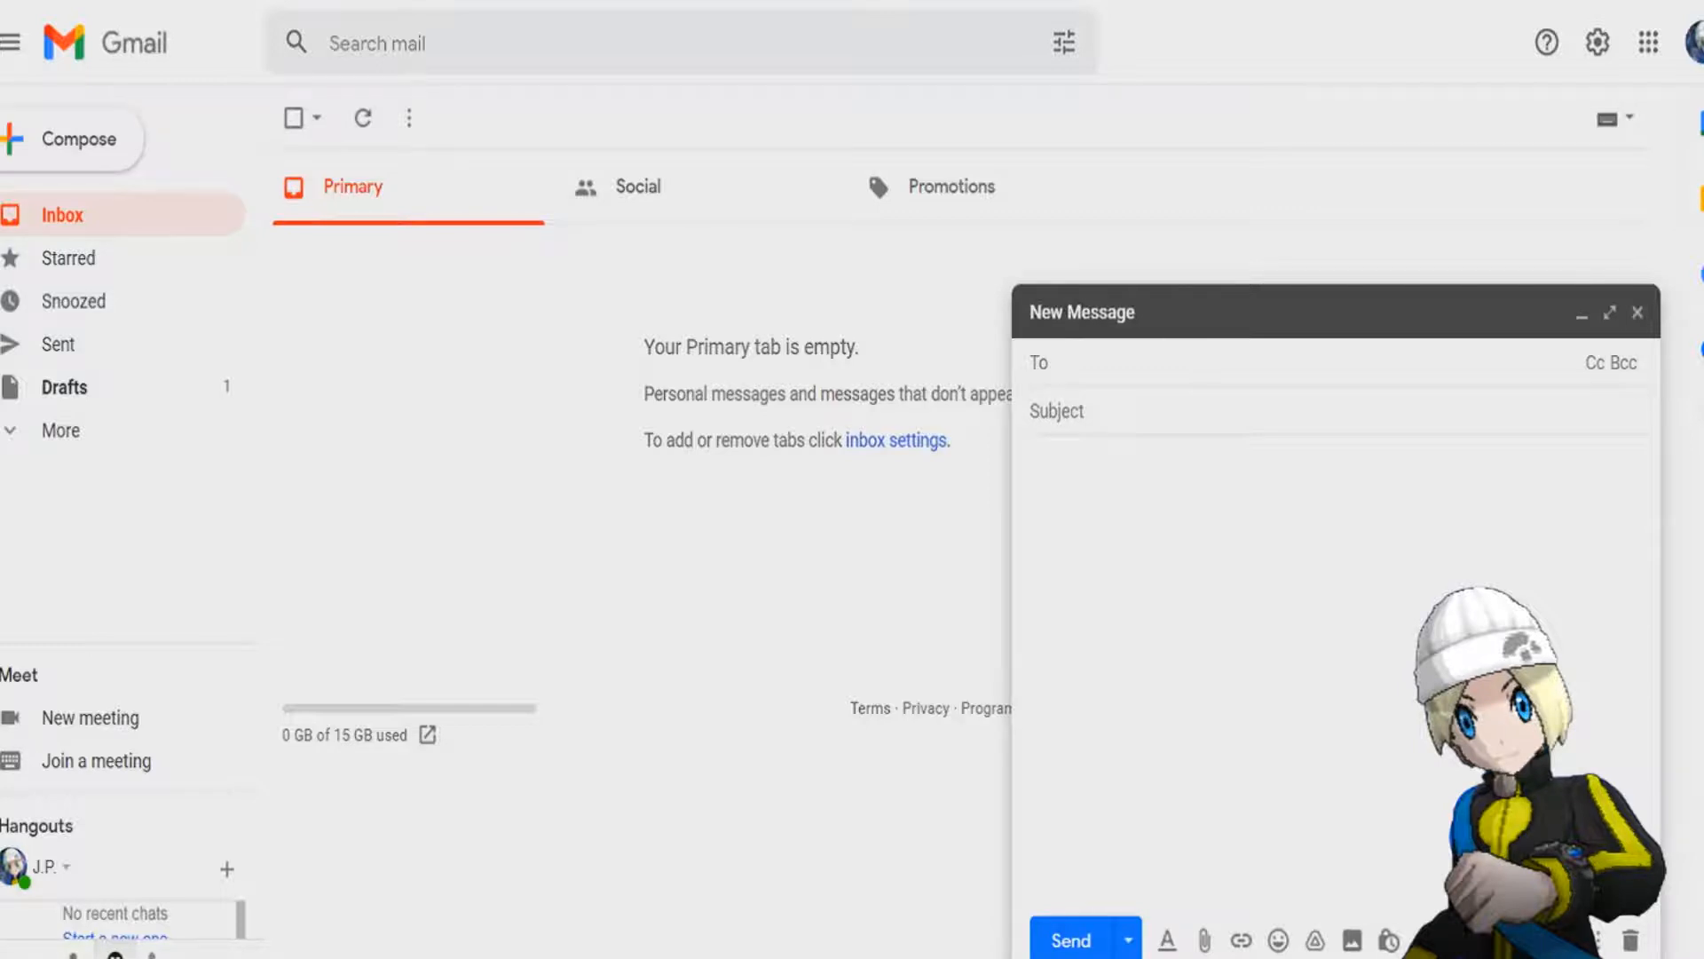
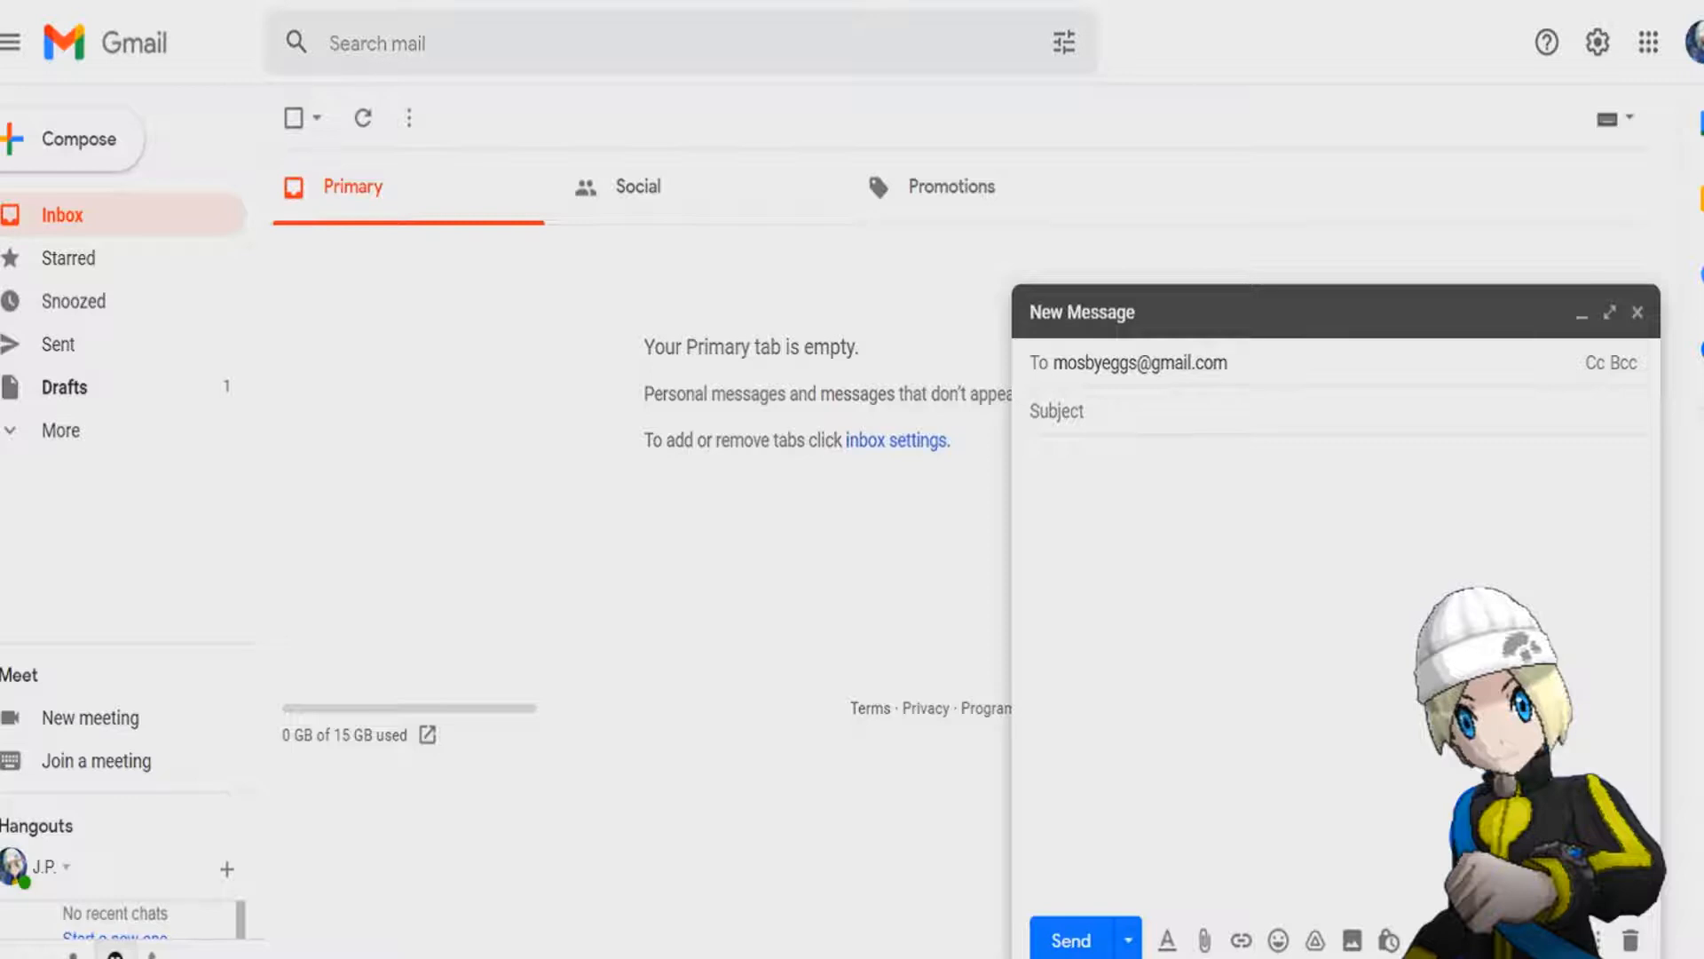
{"action": "key", "text": "Tab"}
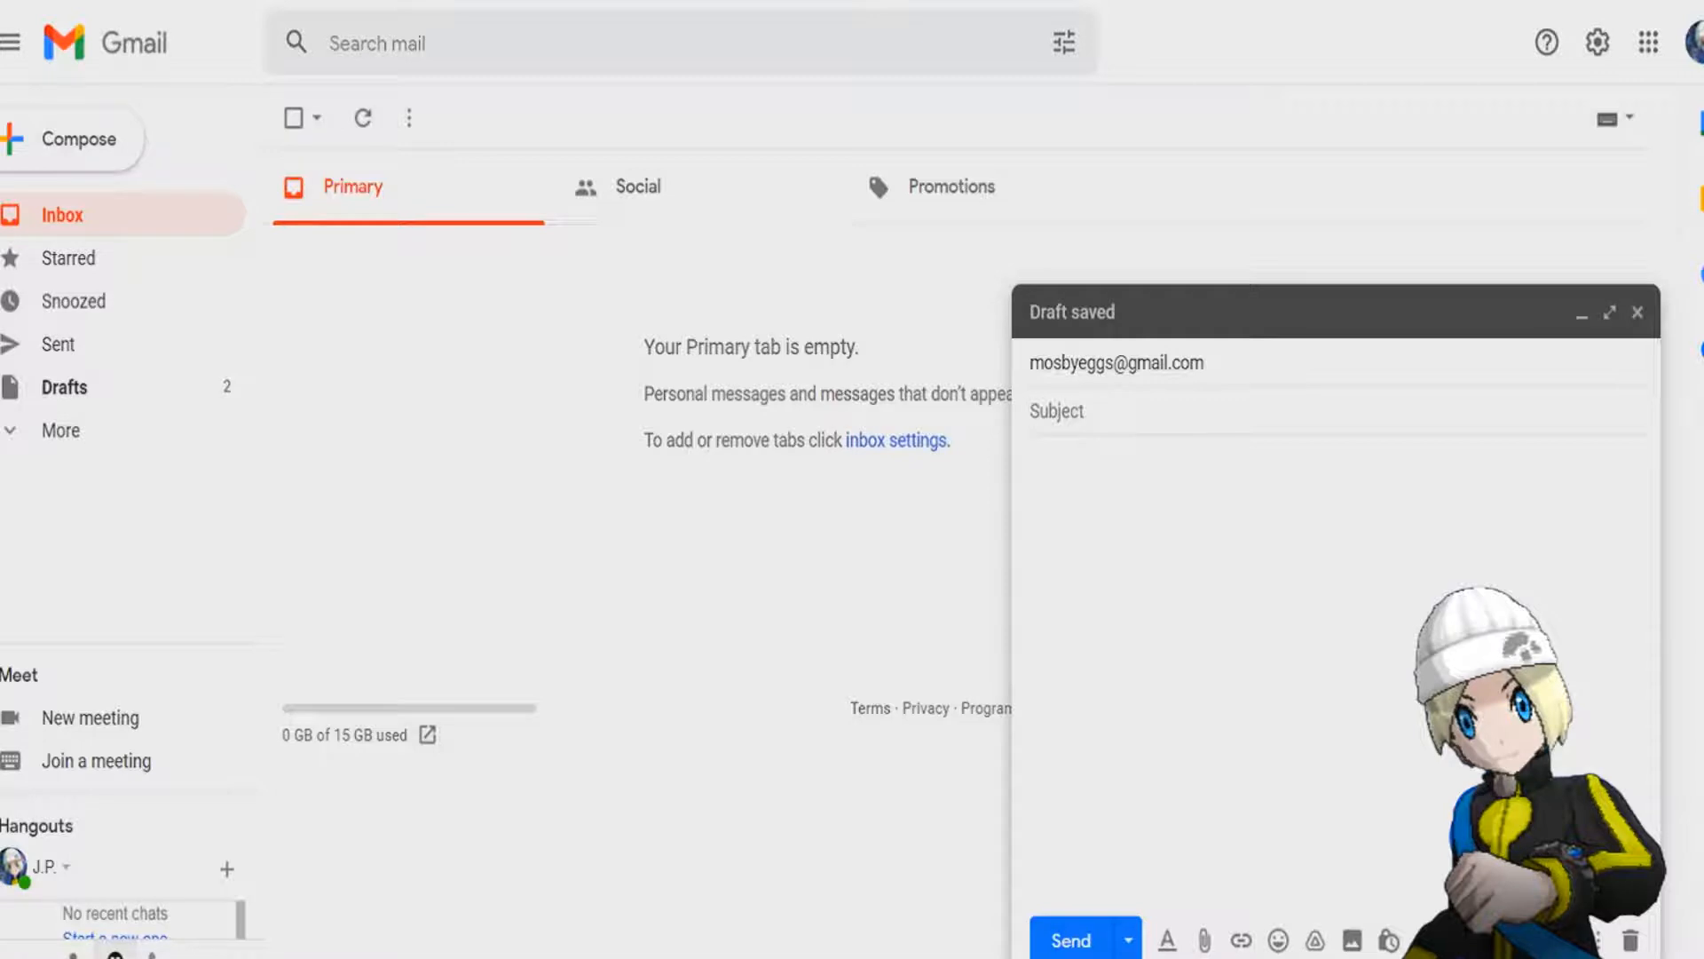
{"action": "type", "text": "Jimbo "}
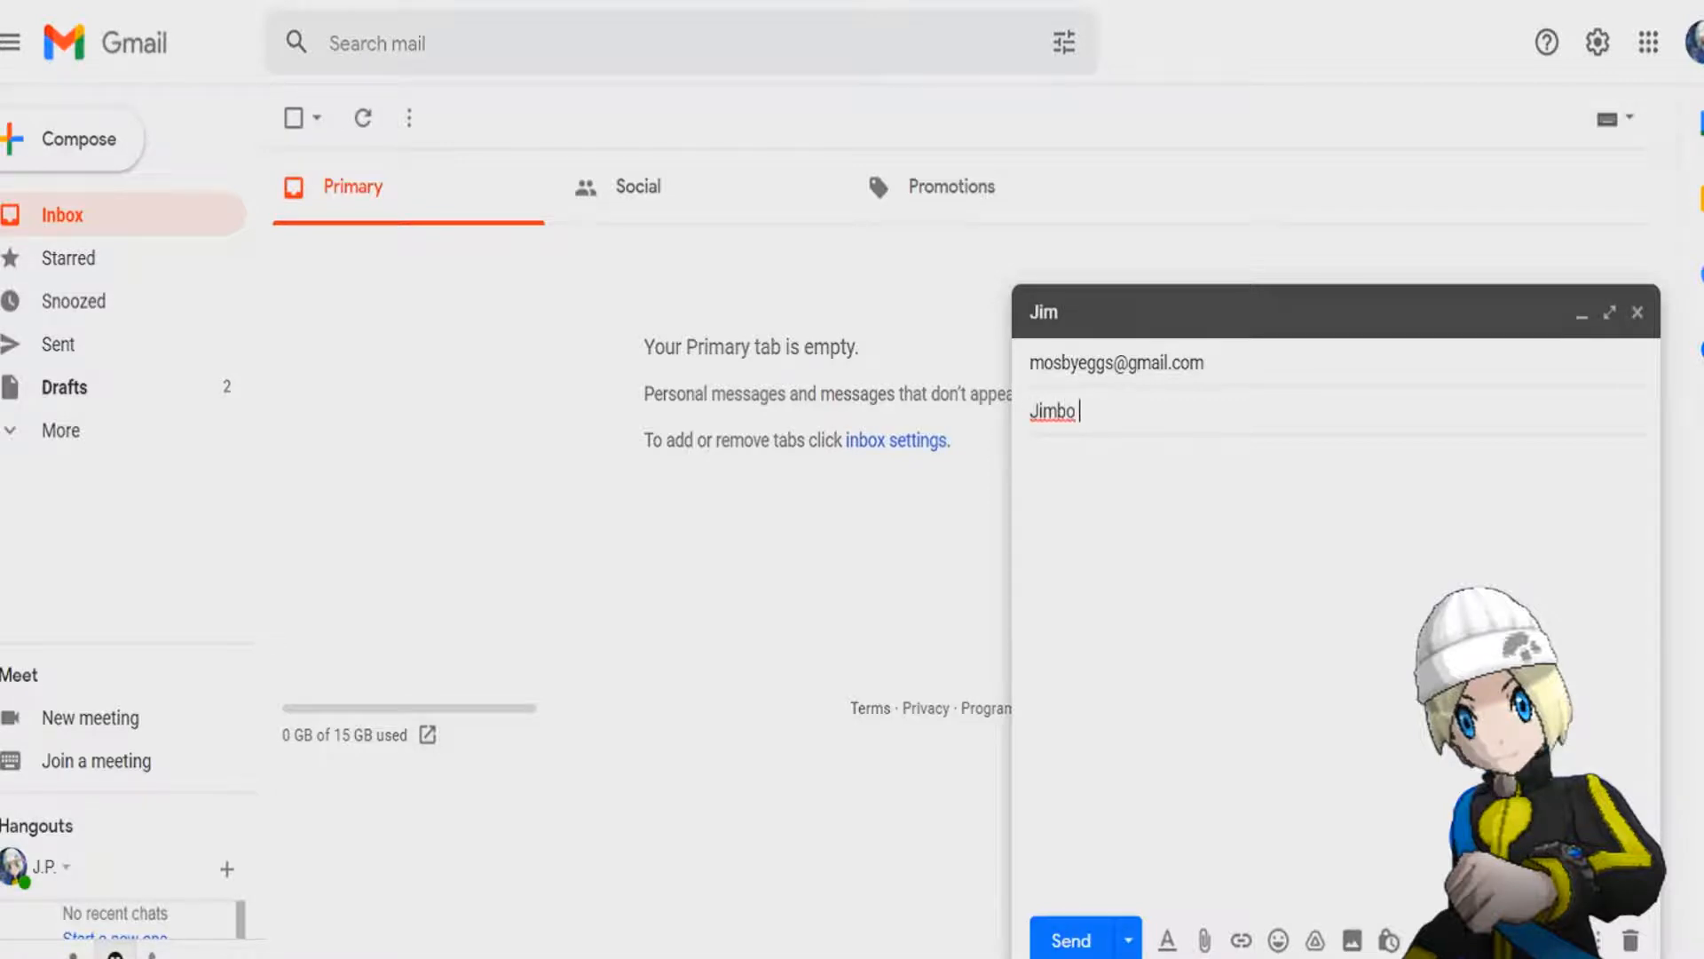
{"action": "type", "text": "Egg"}
Attach the bagon.pkm file from the Desktop to the e-mail.
{"action": "left_click", "coordinate": [1204, 940]}
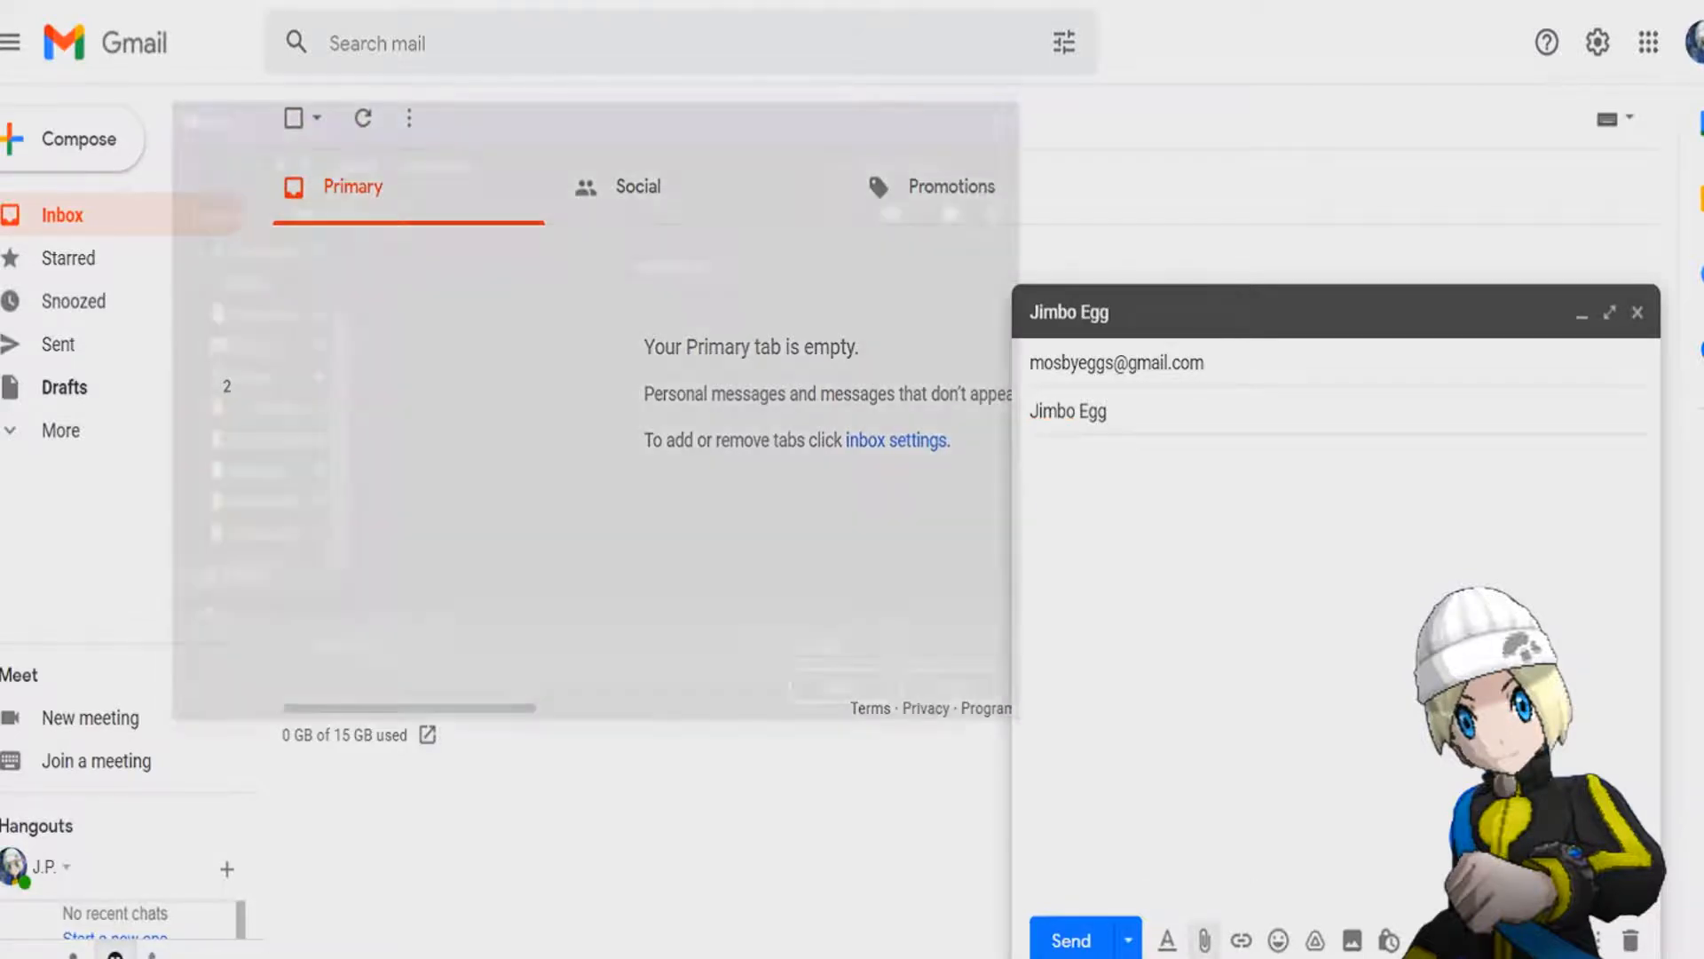
{"action": "scroll", "coordinate": [246, 301], "scroll_direction": "up", "scroll_amount": 2}
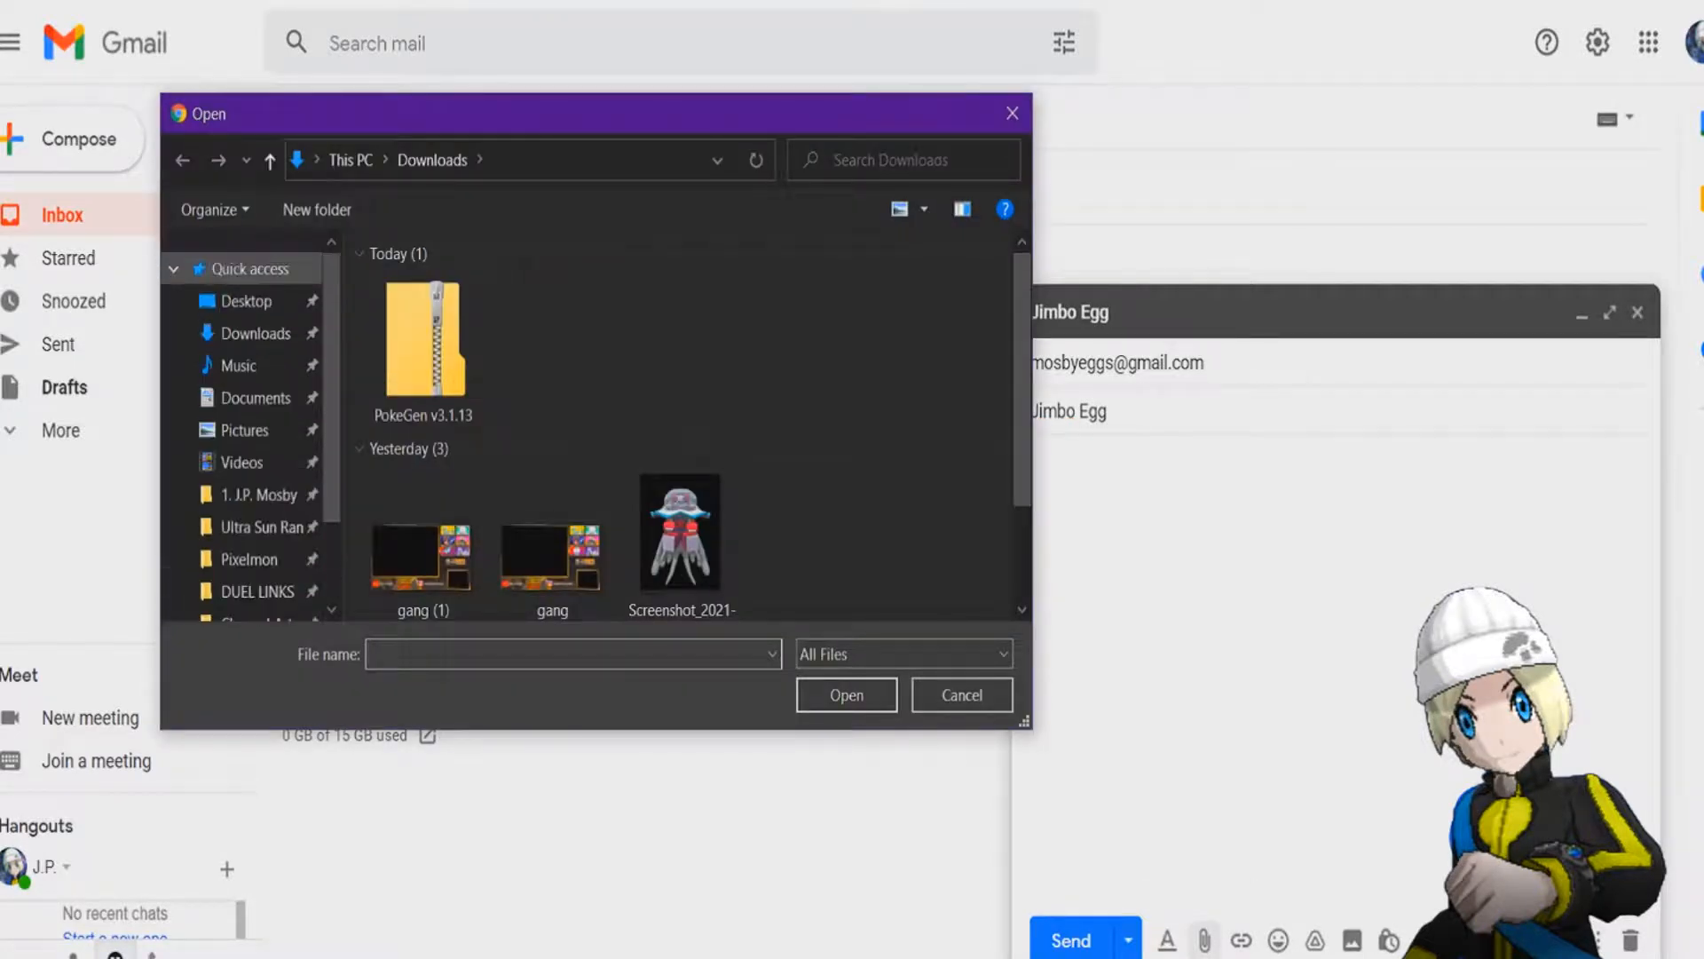
{"action": "left_click", "coordinate": [246, 301]}
{"action": "double_click", "coordinate": [595, 280]}
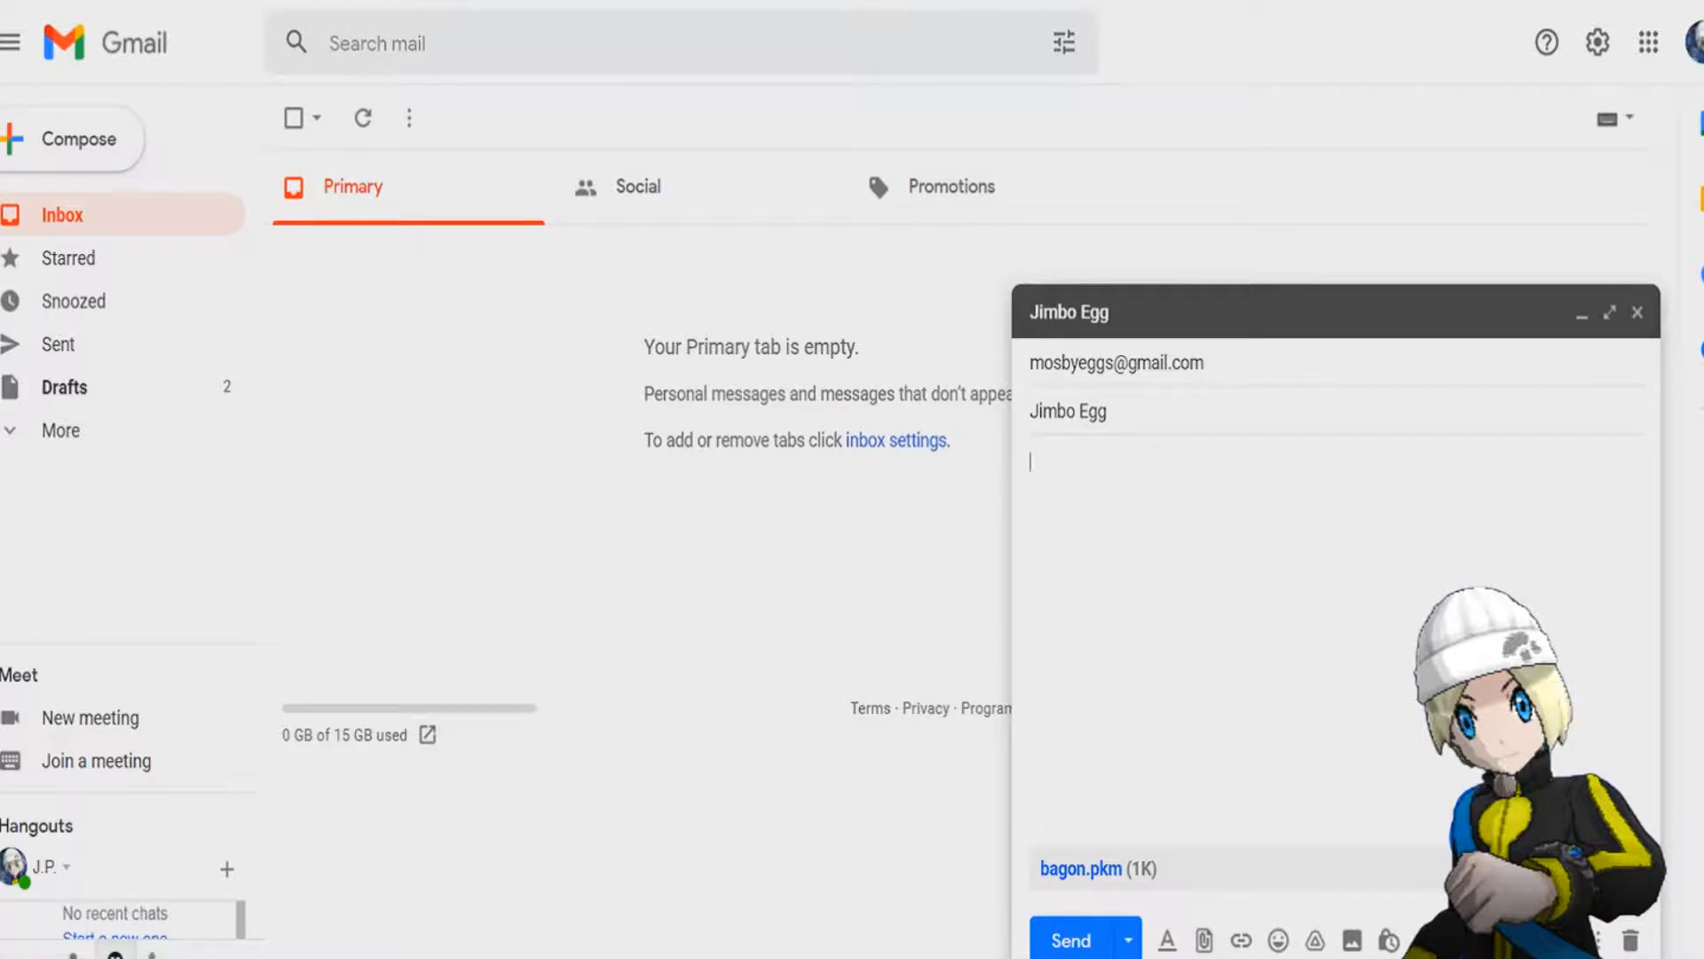
Close the e-mail draft and switch back to PokeGen.
{"action": "left_click", "coordinate": [1638, 312]}
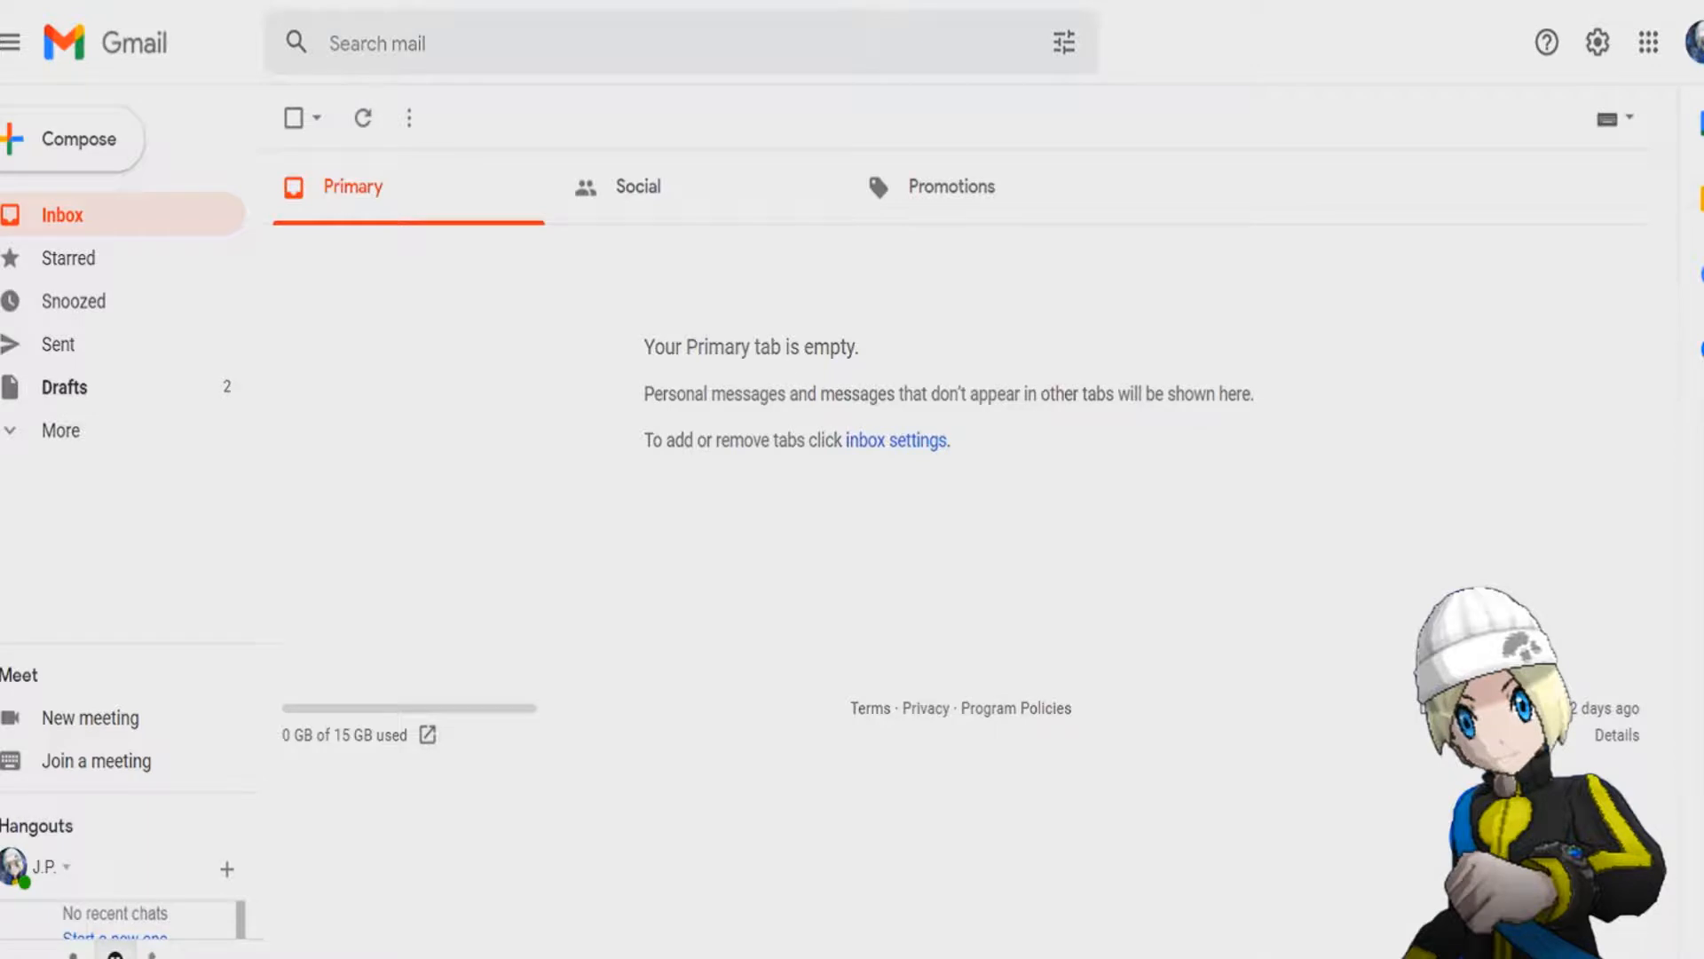
{"action": "key", "text": "alt+Tab"}
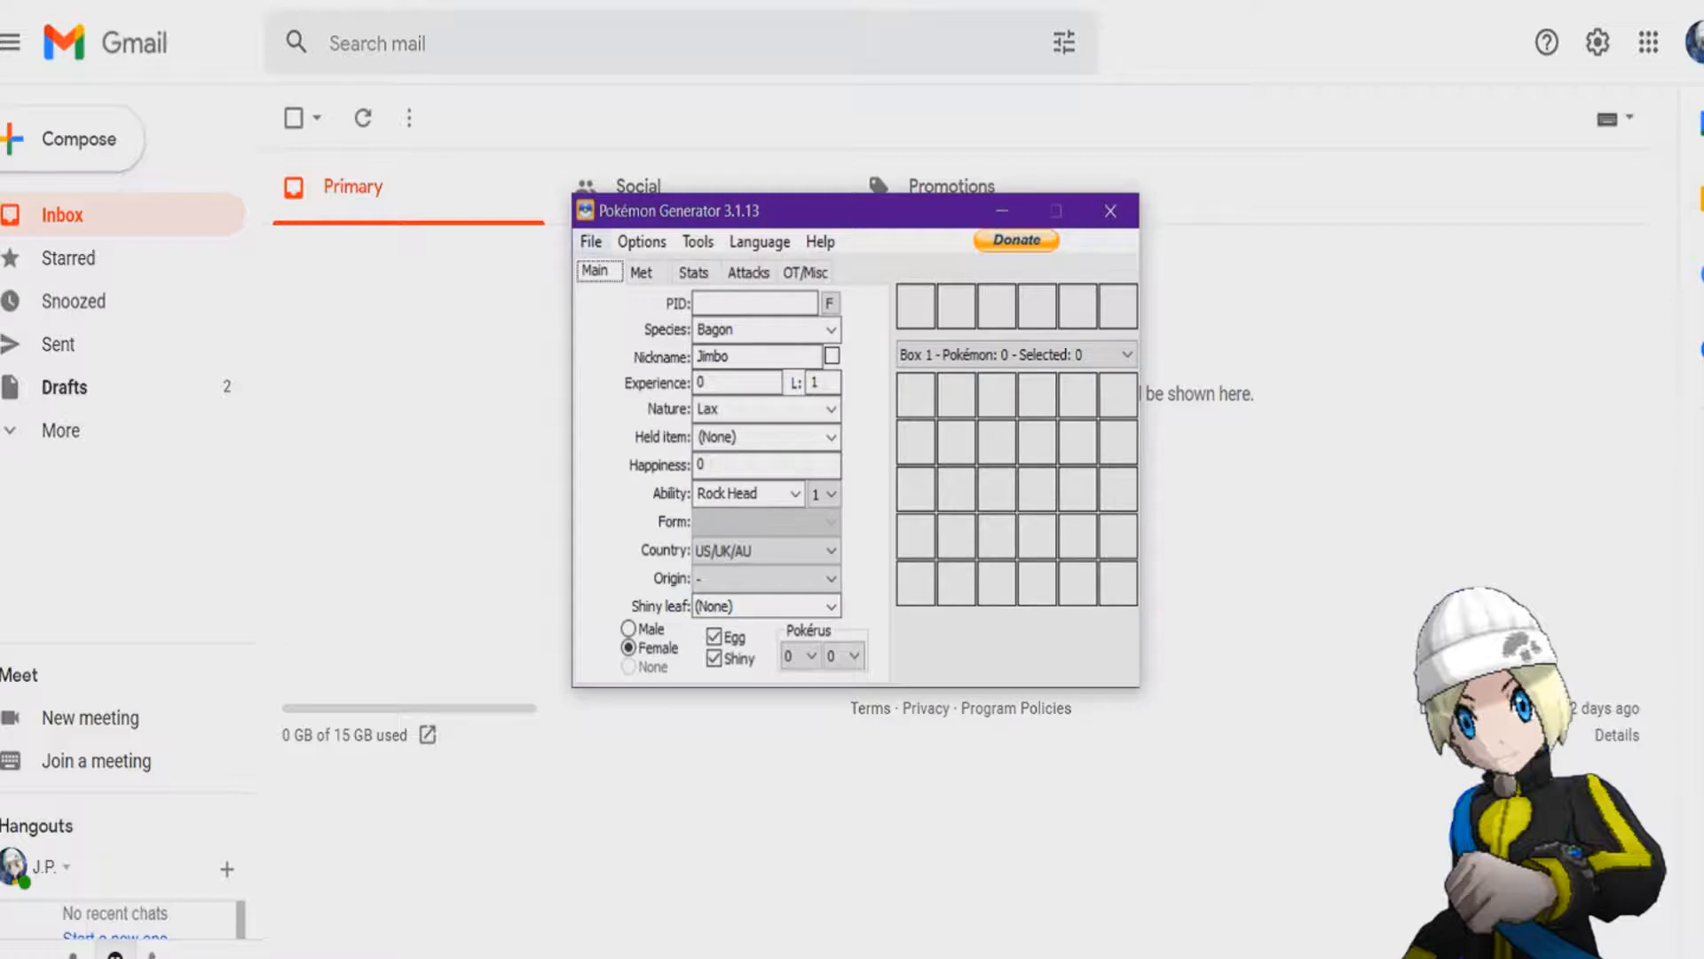
Save the Pokémon from the tabs to the Desktop as a 136-byte PC Pokémon file named "luca - or nickname".
{"action": "left_click", "coordinate": [592, 241]}
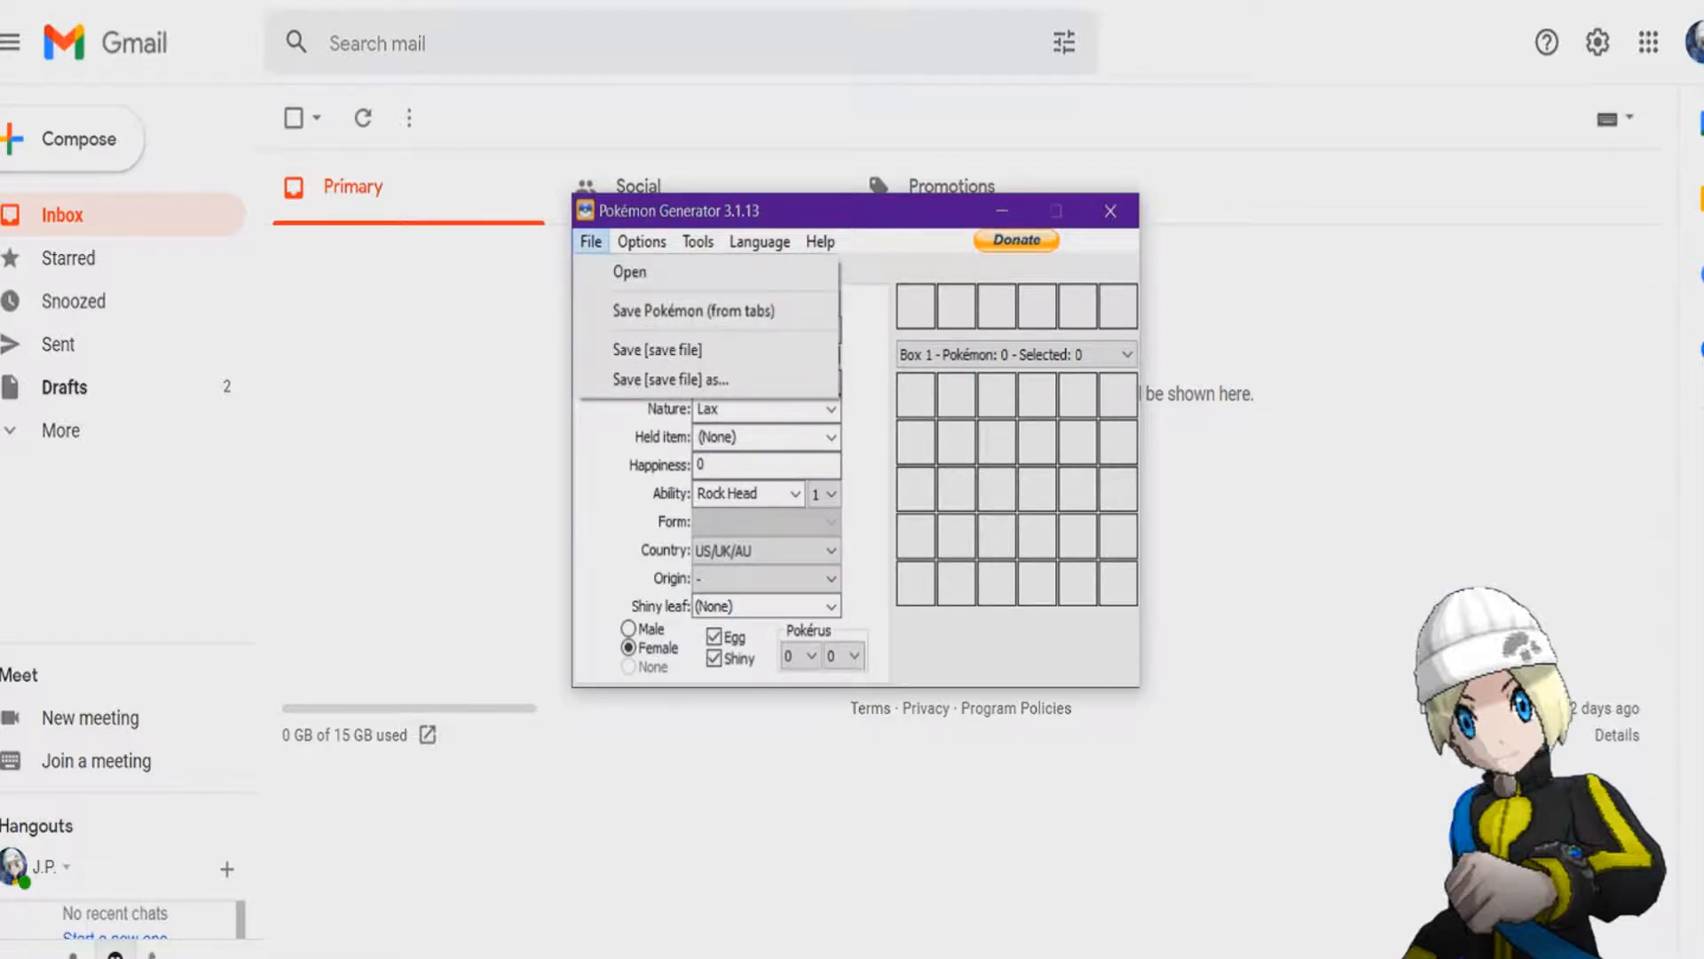
{"action": "left_click", "coordinate": [693, 309]}
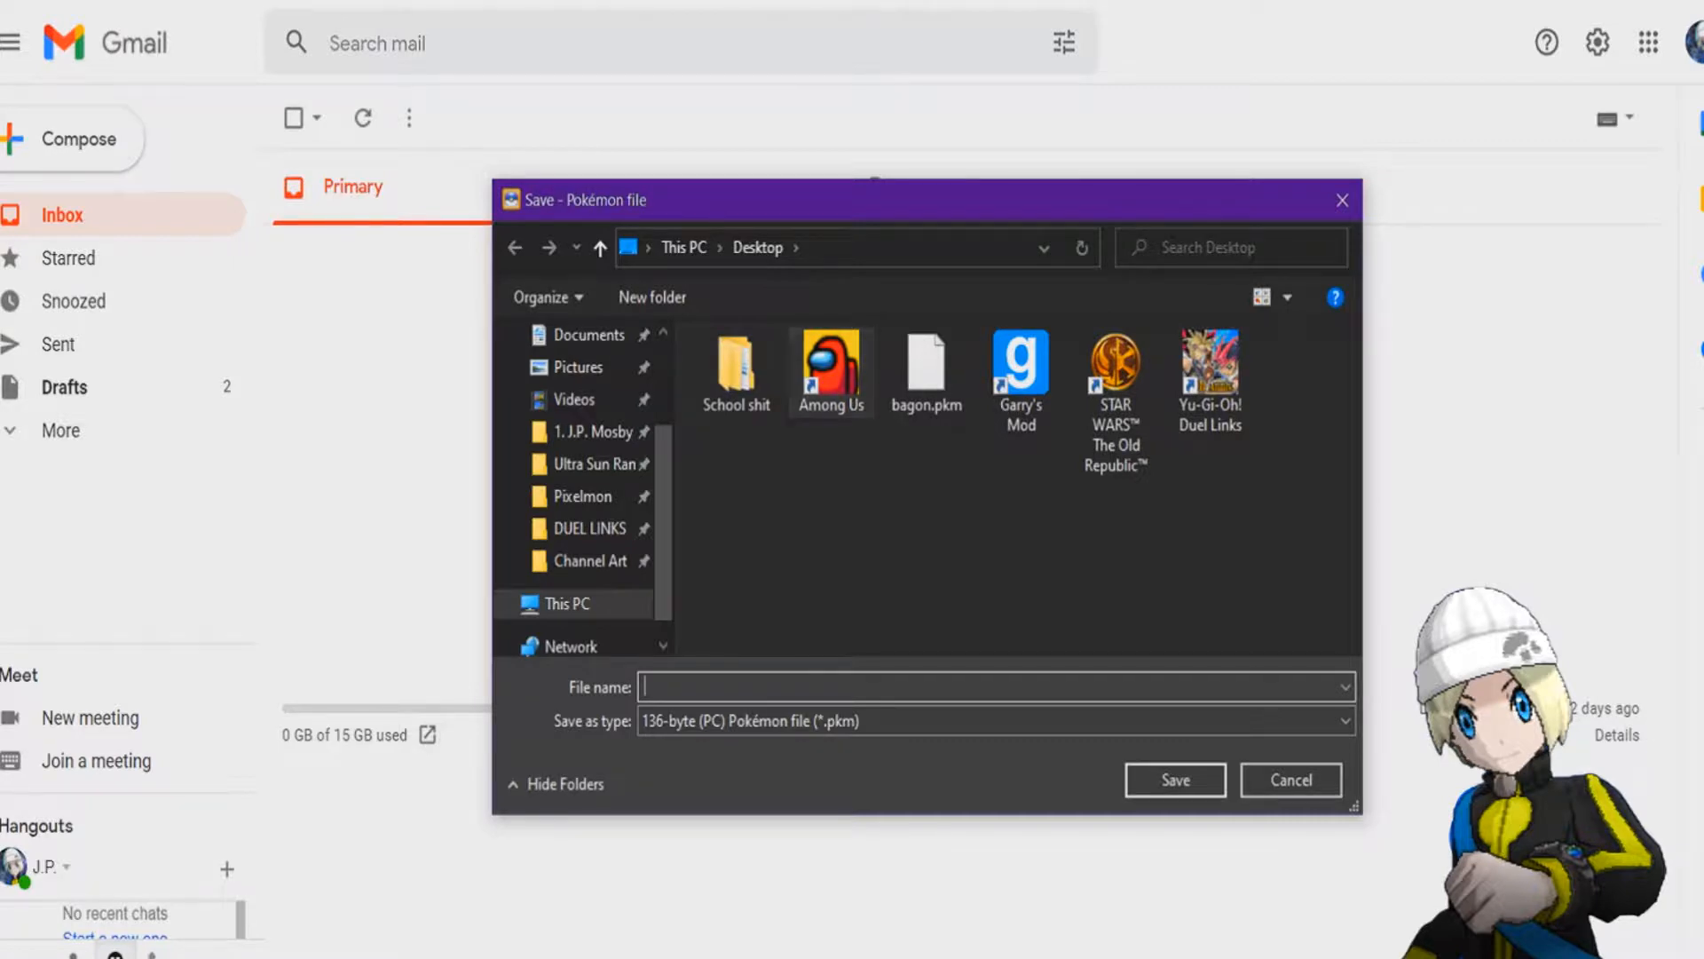
{"action": "left_click", "coordinate": [926, 373]}
{"action": "key", "text": "Tab"}
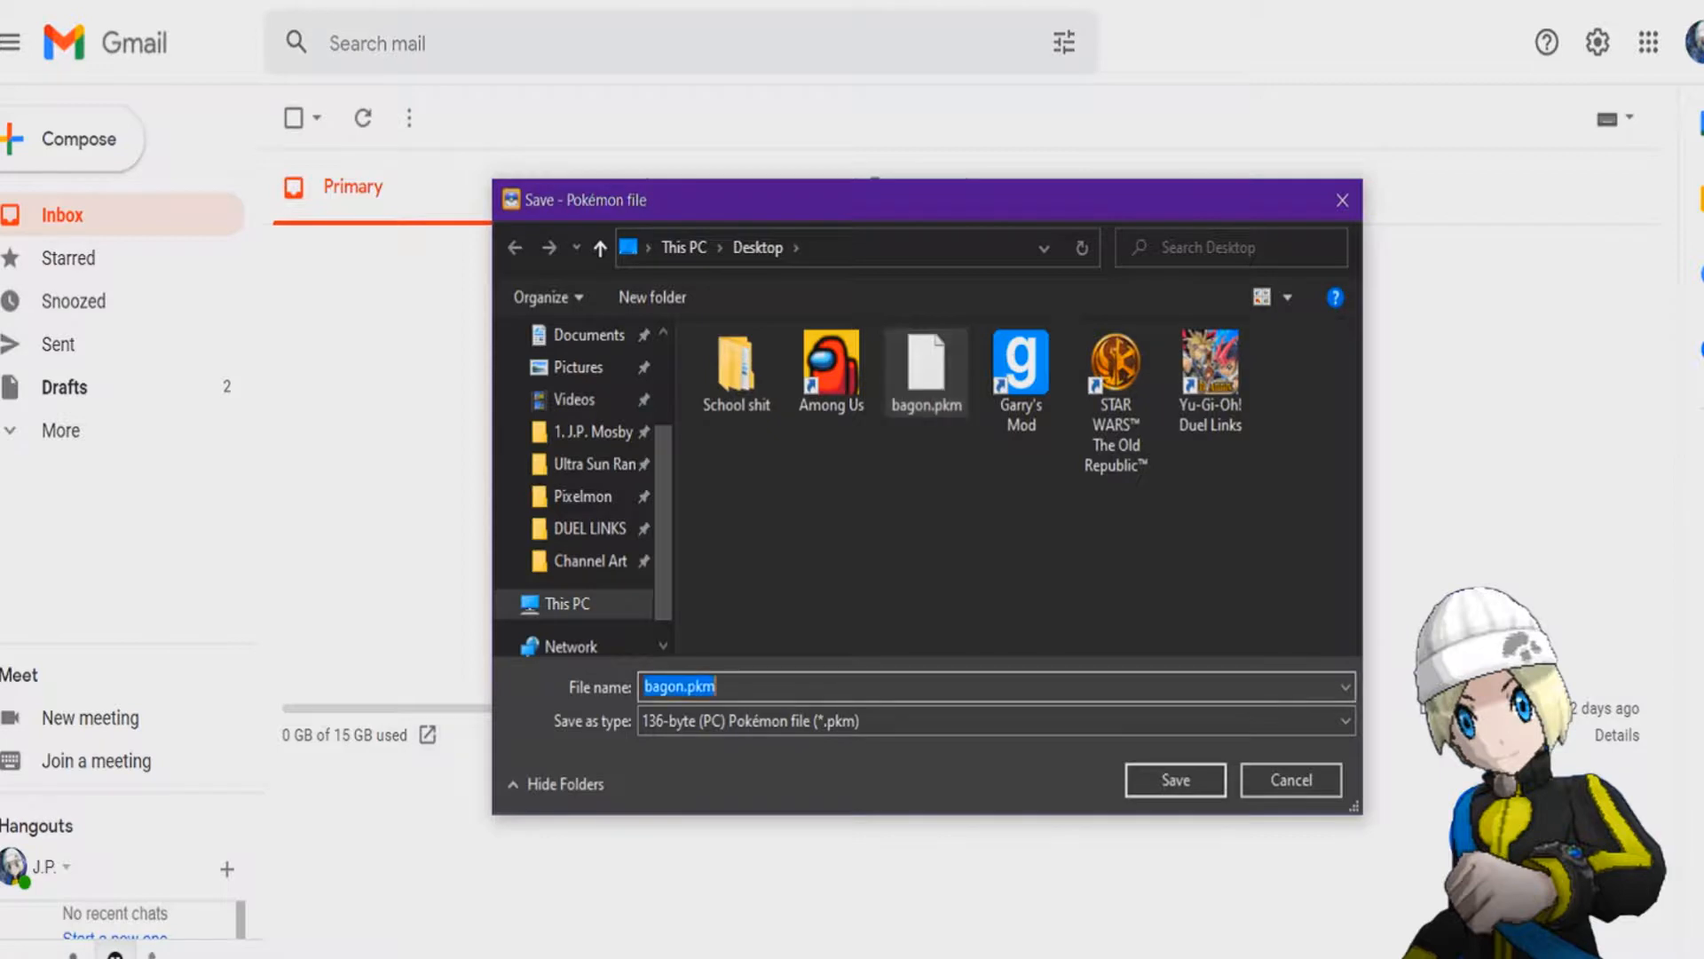
{"action": "key", "text": "BackSpace"}
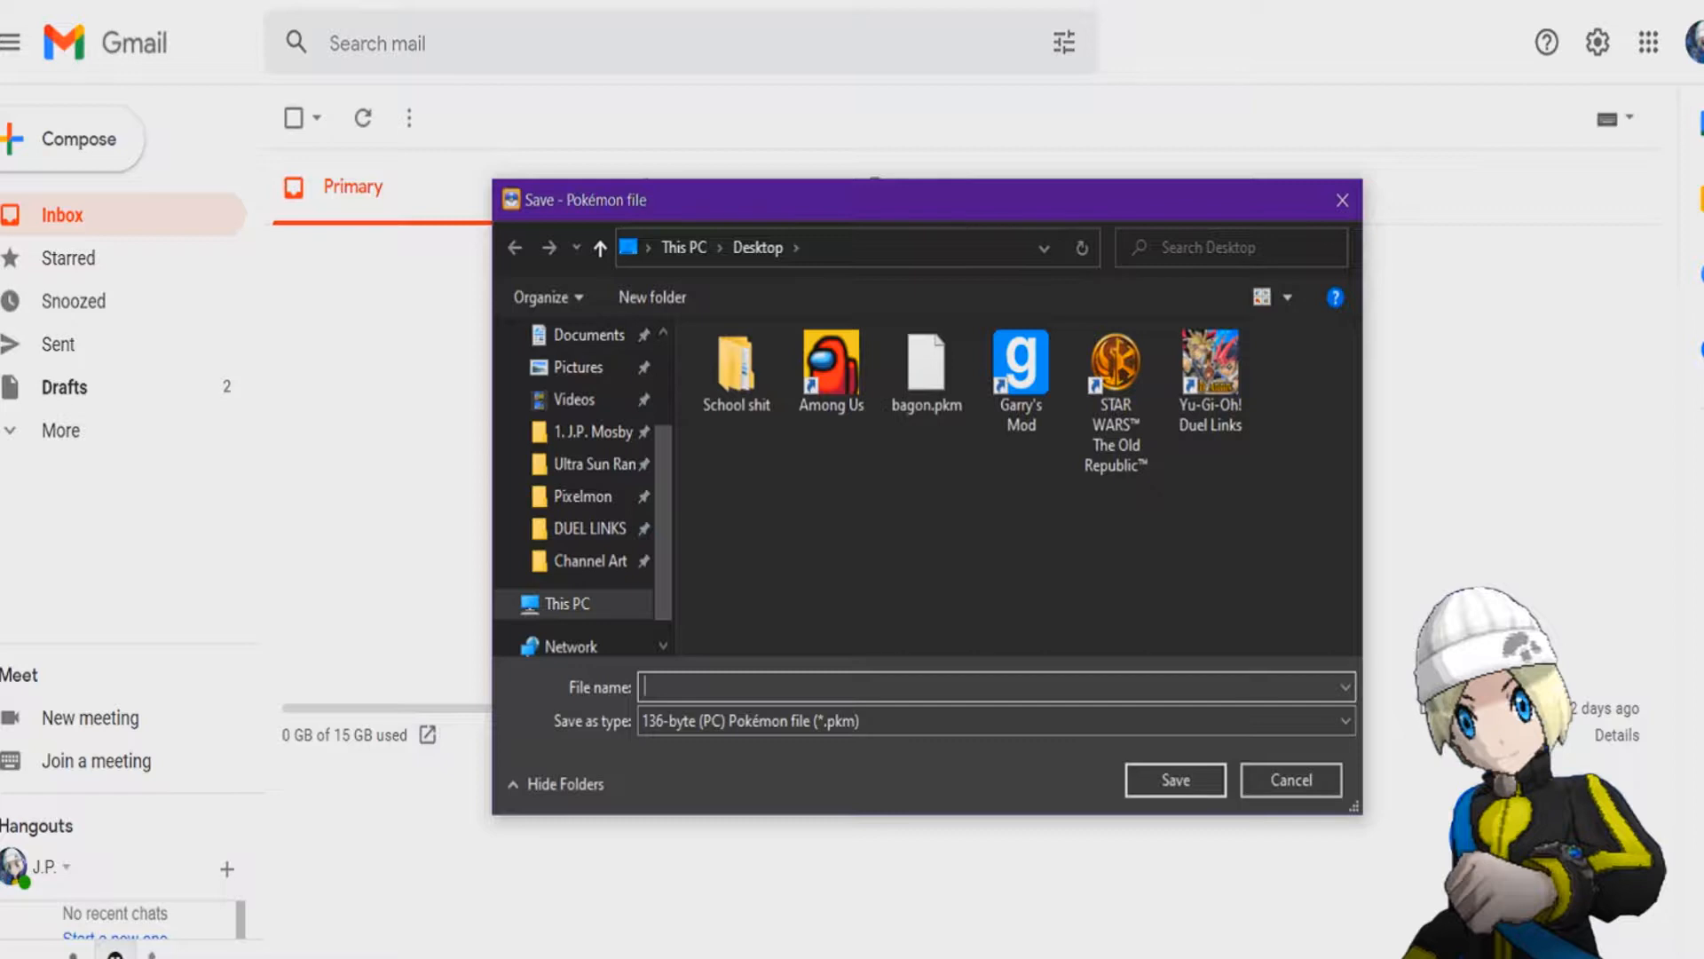
{"action": "type", "text": "luca - or nickname"}
{"action": "key", "text": "Return"}
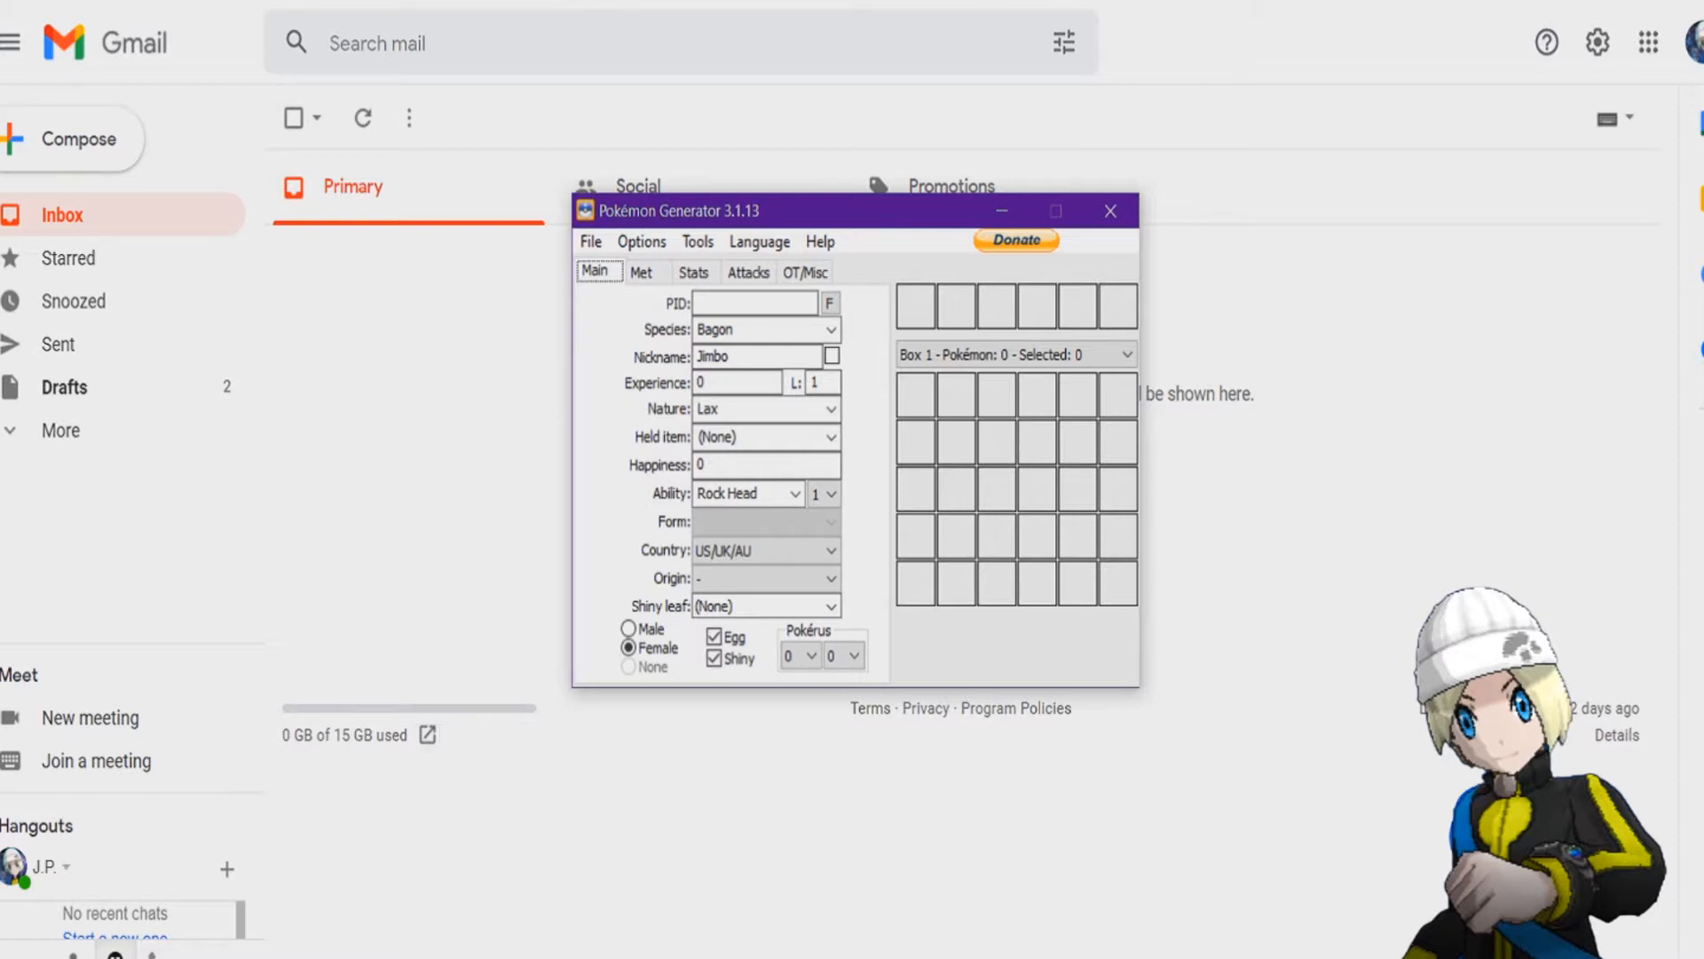
{"action": "key", "text": "super+alt+d"}
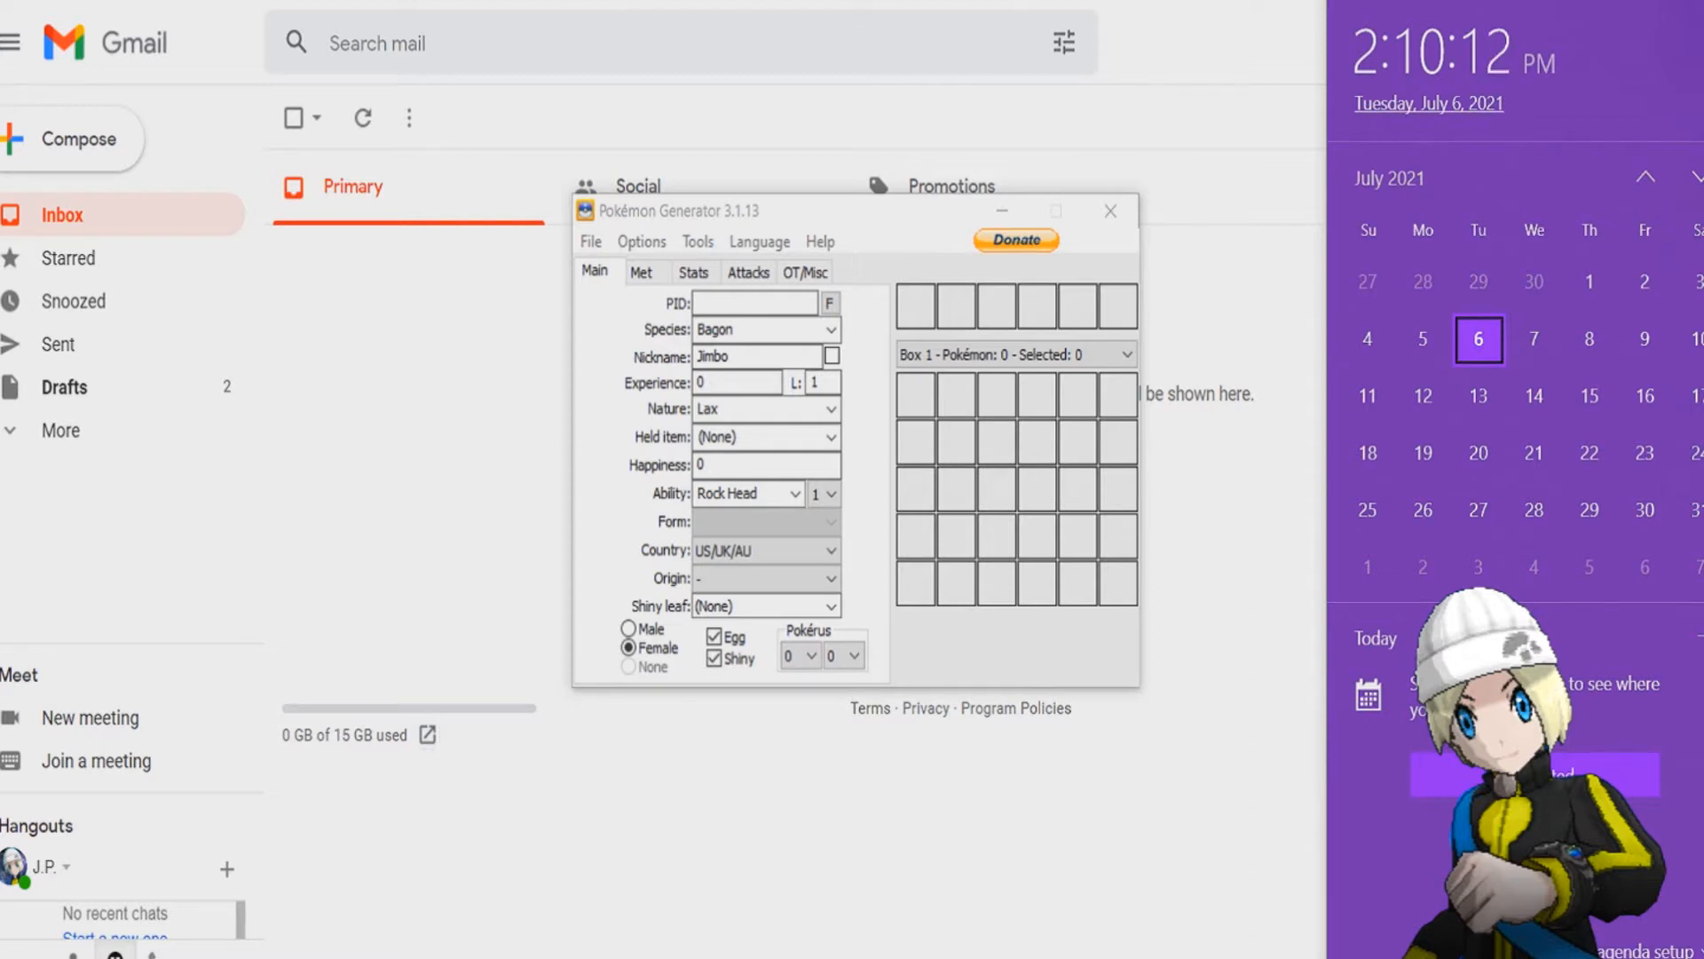
{"action": "key", "text": "Escape"}
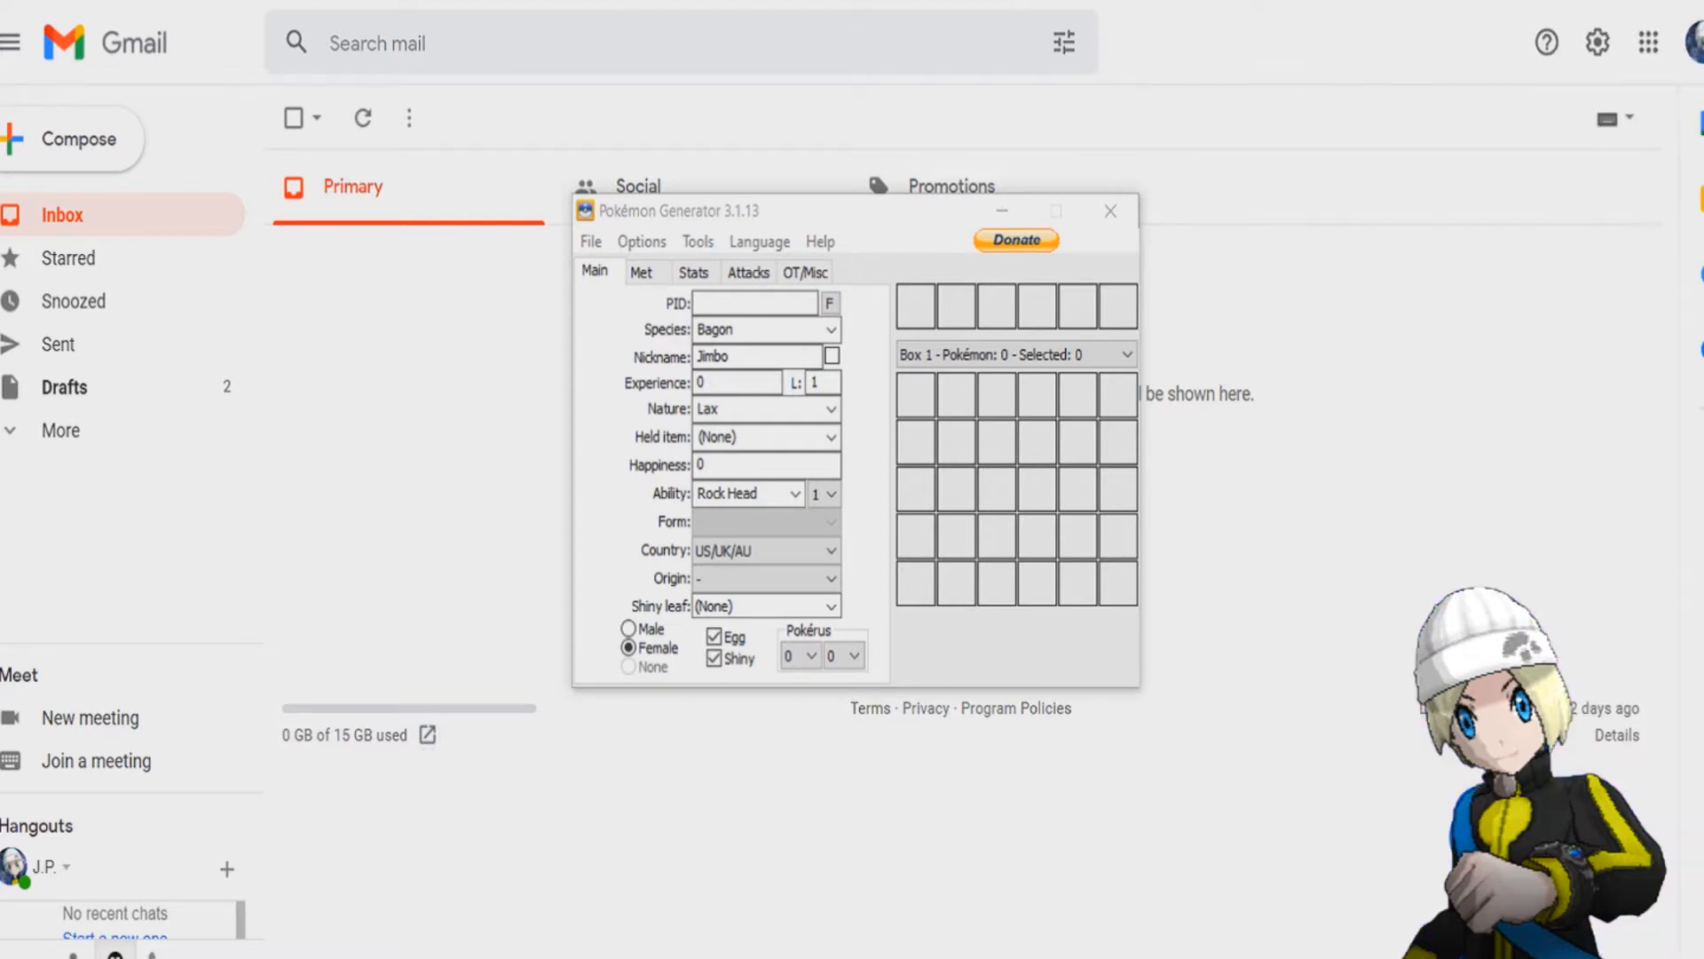
{"action": "left_click", "coordinate": [887, 211]}
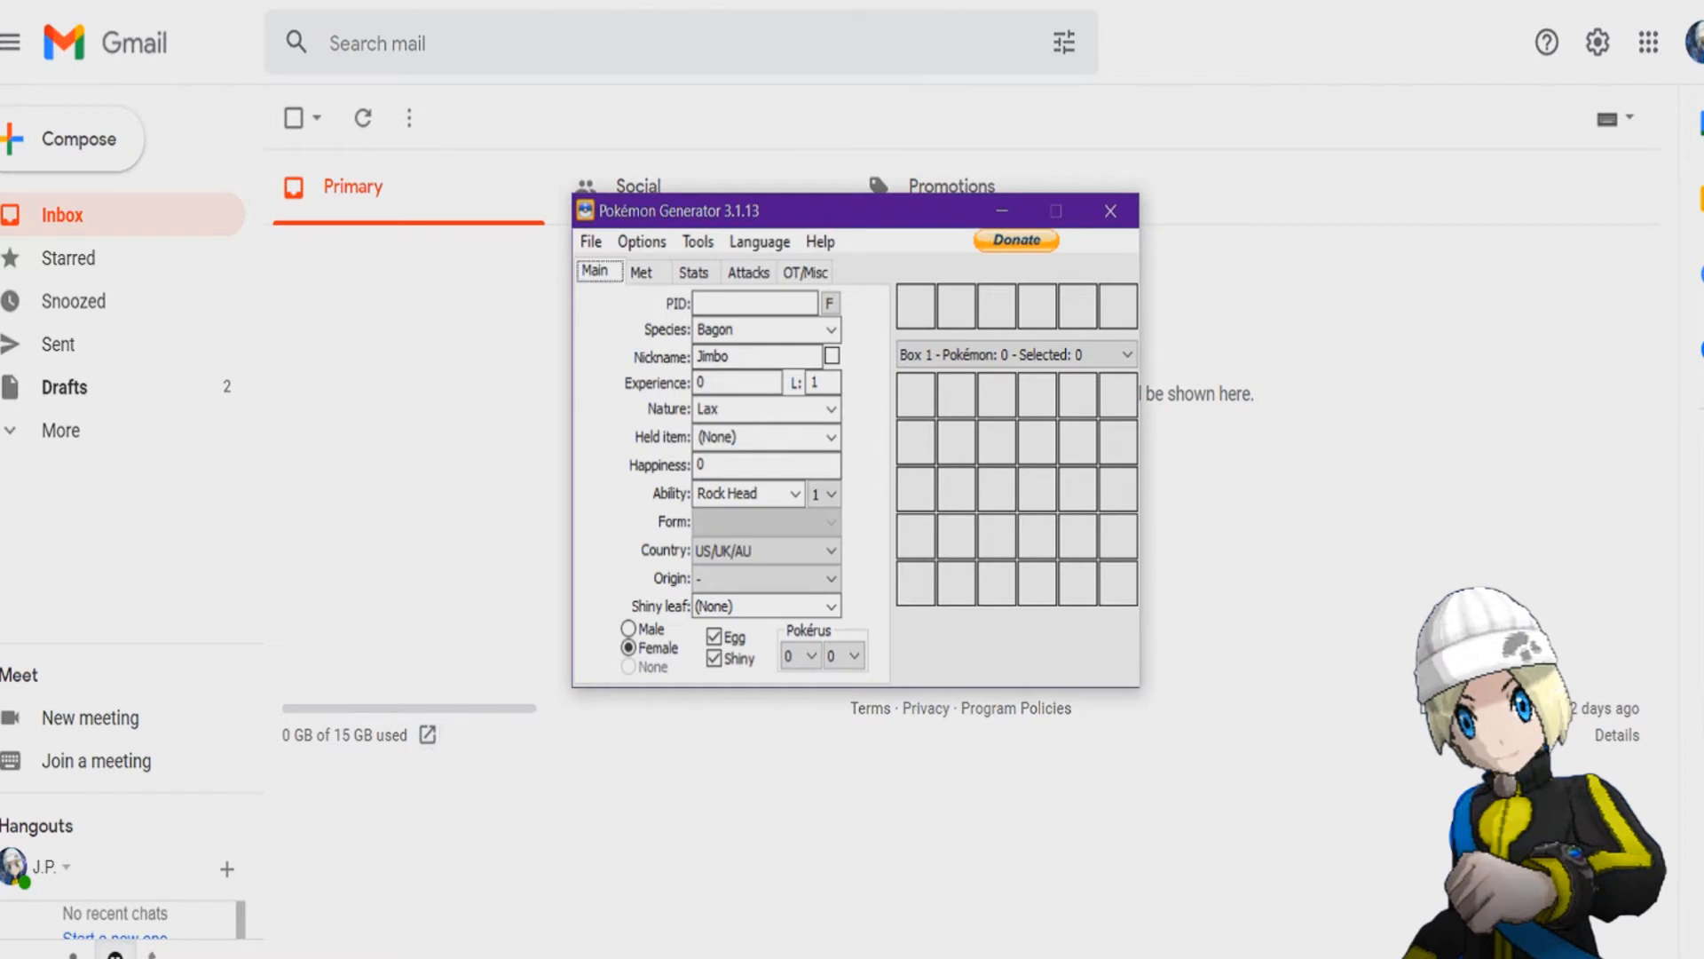